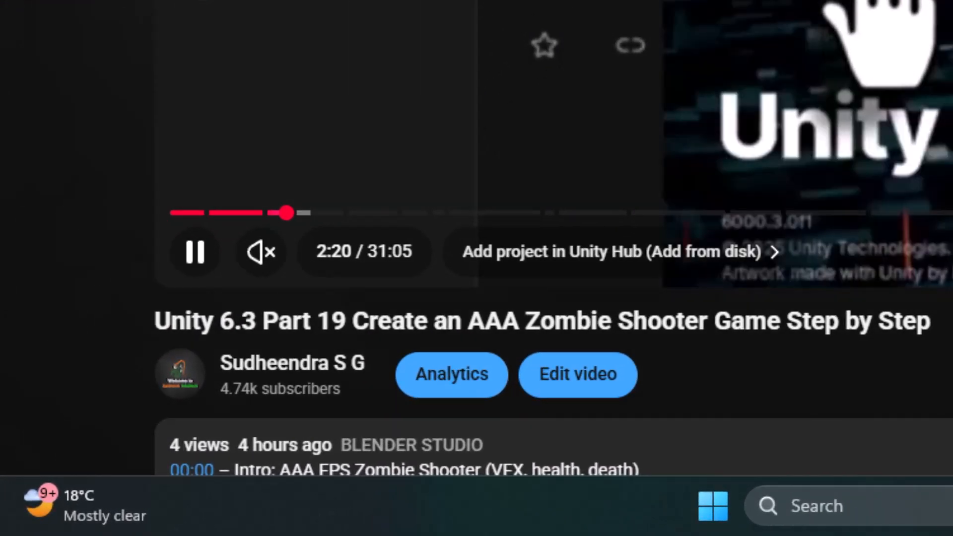
Expand the video description and open the Patreon link for the free project resources
scroll(661, 169, down, 5)
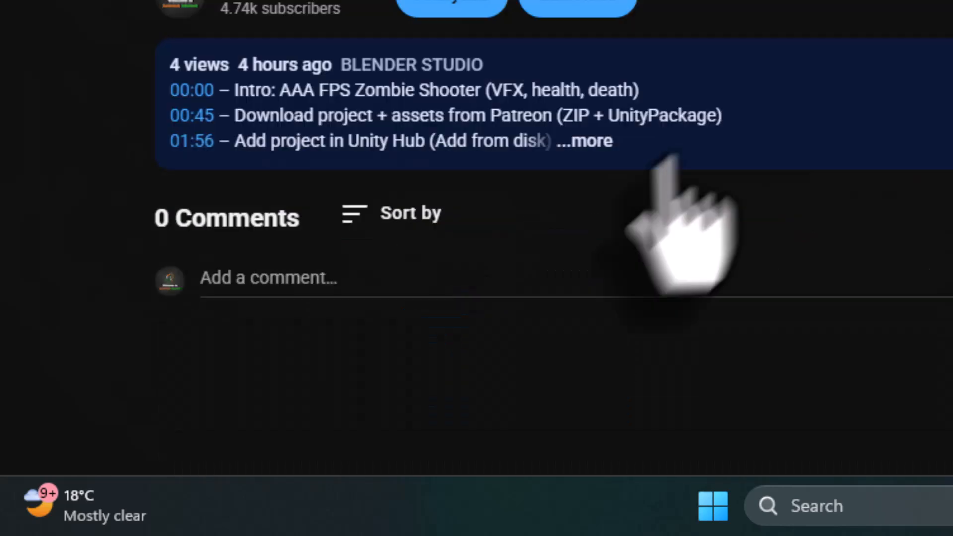
click(604, 161)
scroll(616, 159, down, 5)
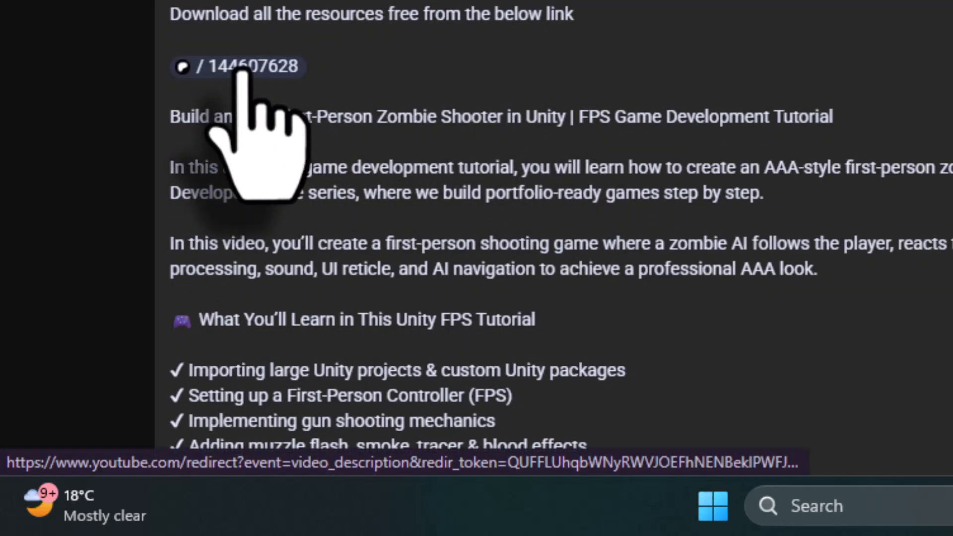
click(242, 72)
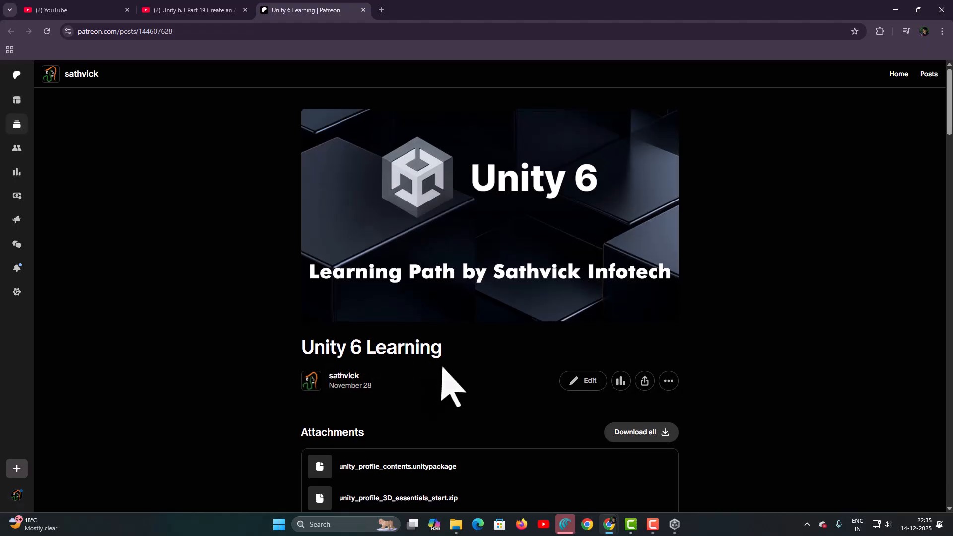
Browse the Patreon attachment list and the downloaded Unity project archives
scroll(441, 367, down, 9)
scroll(441, 370, down, 15)
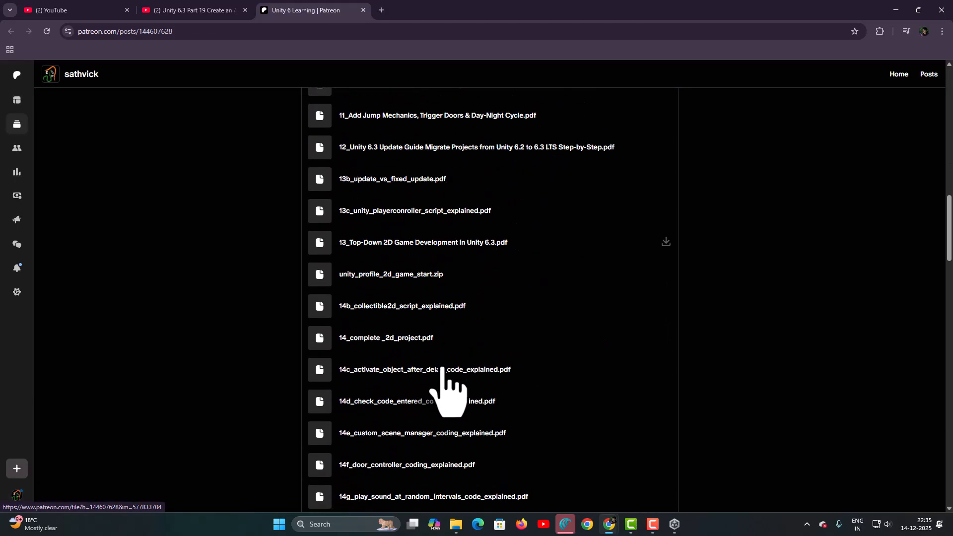
scroll(441, 370, down, 10)
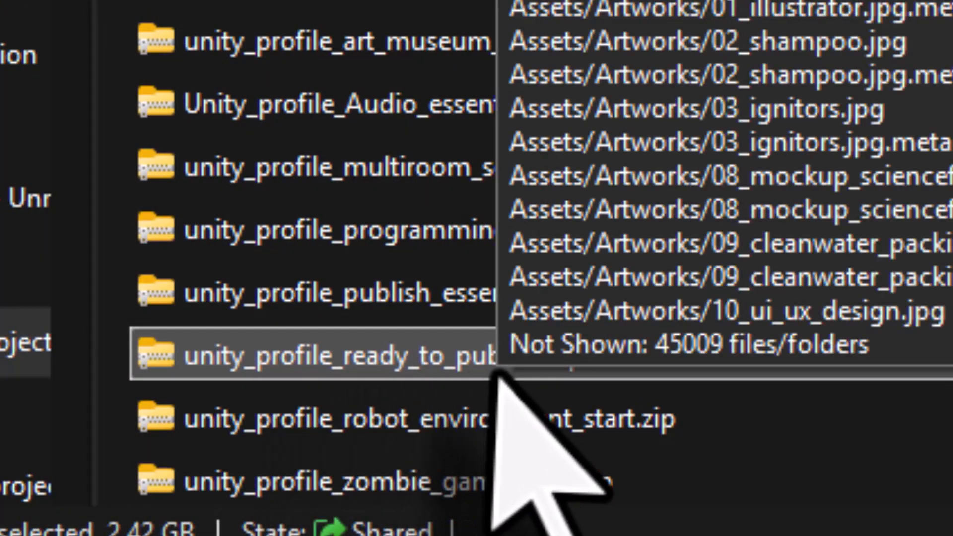
right_click(454, 378)
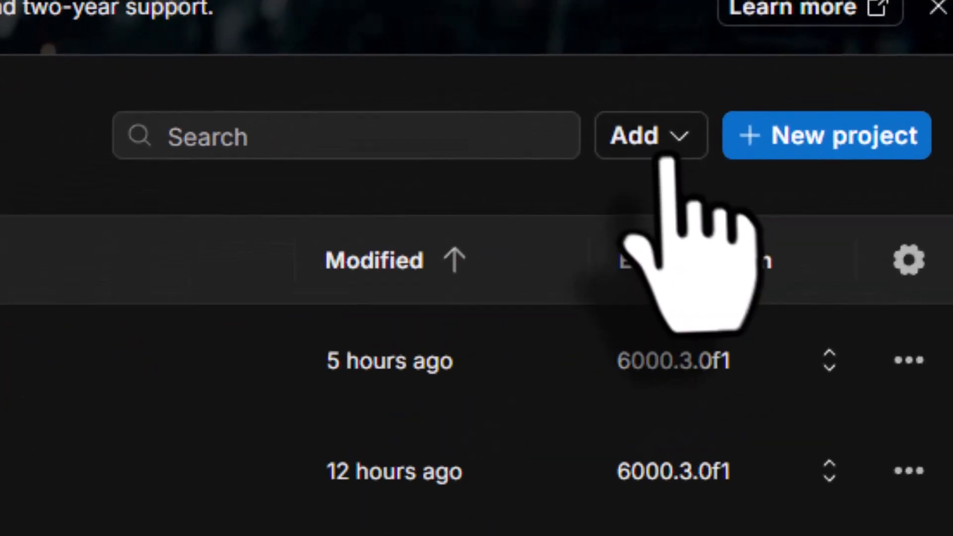
Add the unity_profile_programming_essentials_start project folder from disk in Unity Hub
click(829, 54)
click(668, 231)
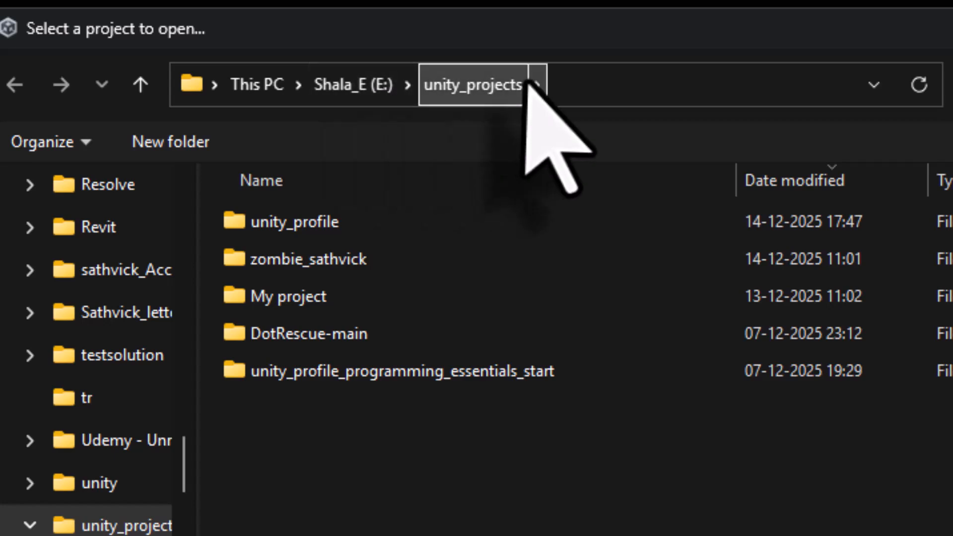
double_click(486, 384)
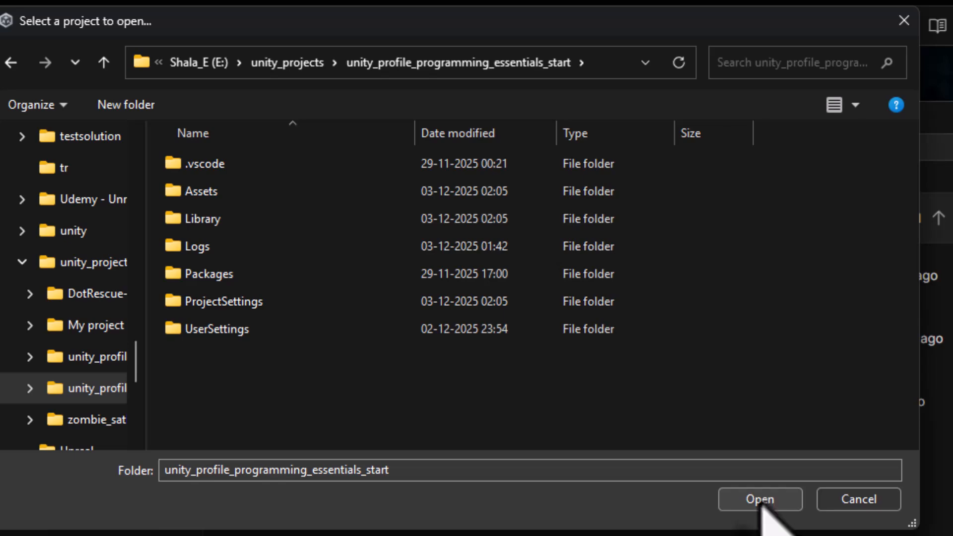
click(854, 499)
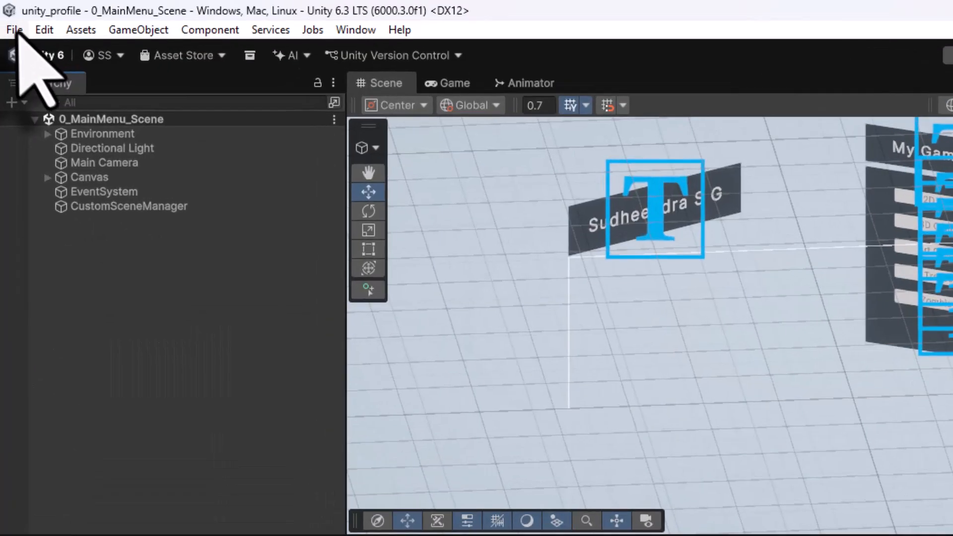
Open Build Profiles and review each available target platform in the list
click(8, 16)
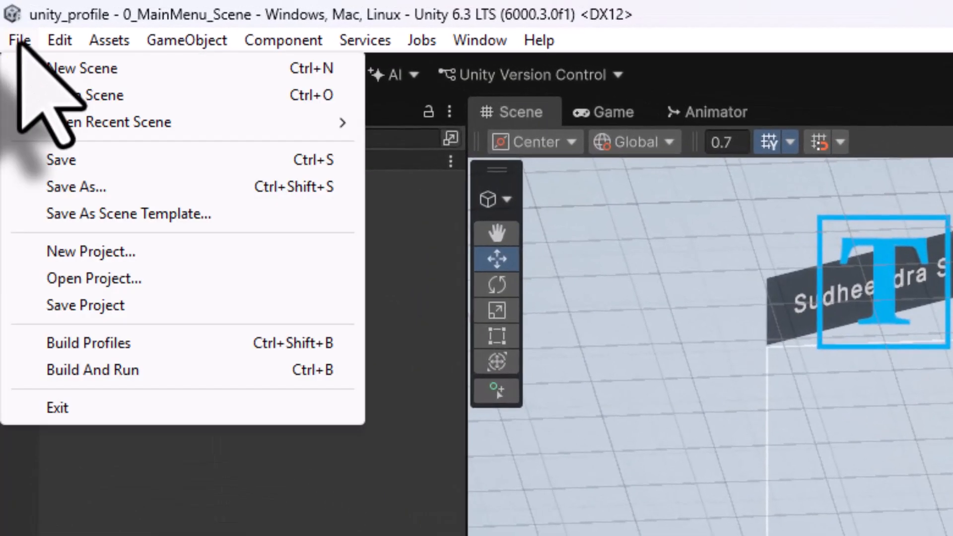
click(75, 343)
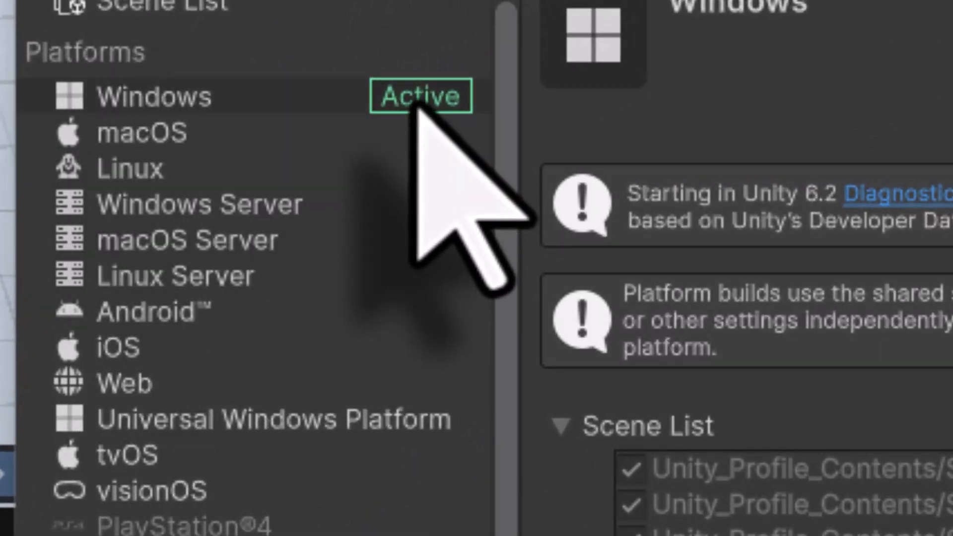
click(248, 136)
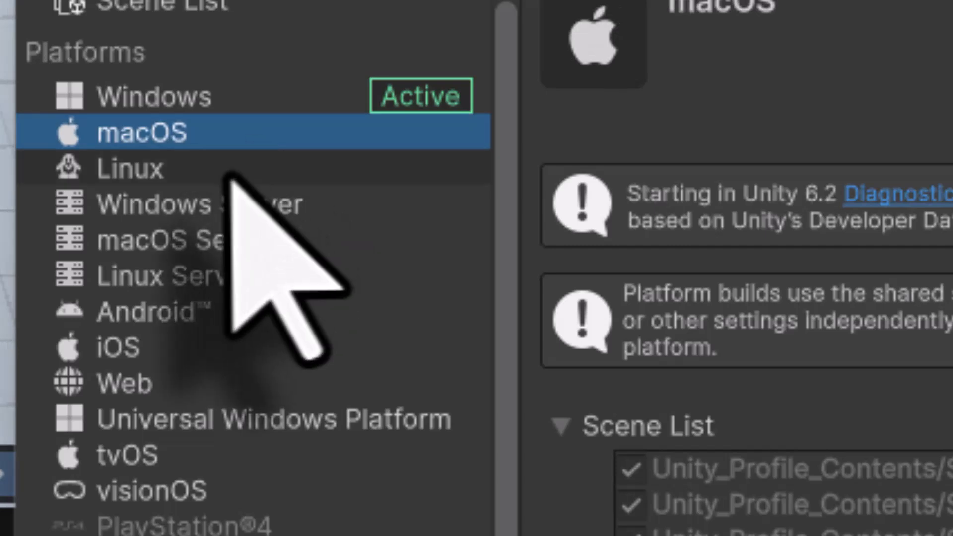
click(233, 174)
click(230, 208)
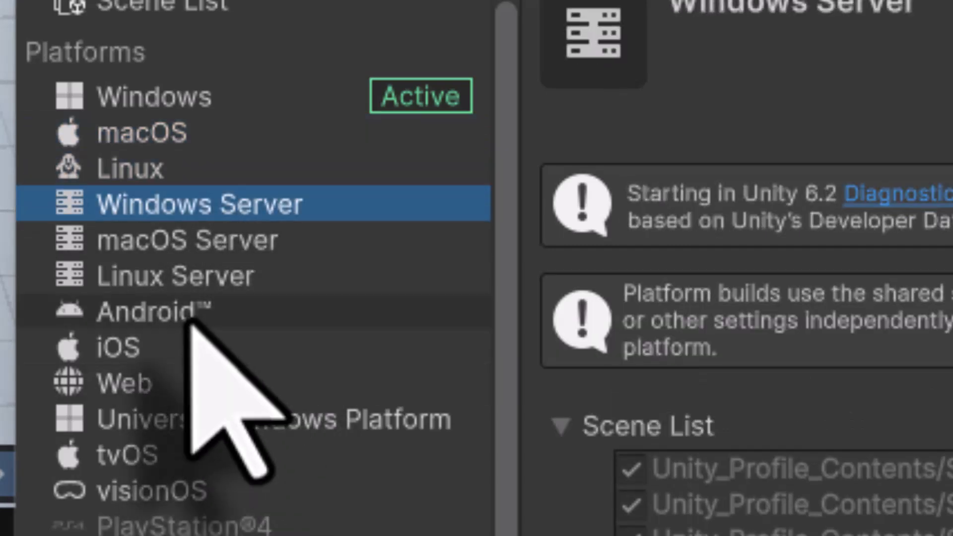
click(196, 318)
click(160, 349)
click(166, 383)
click(194, 420)
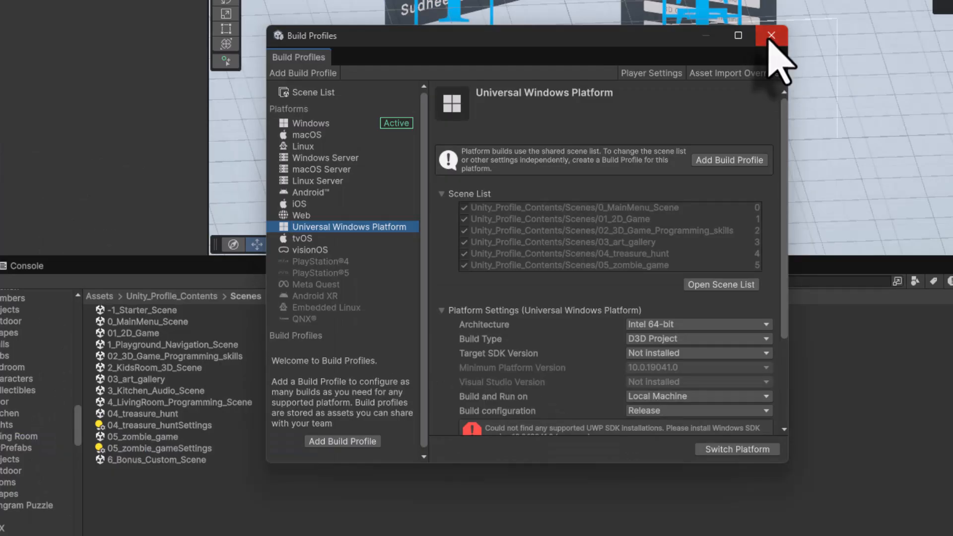
click(772, 35)
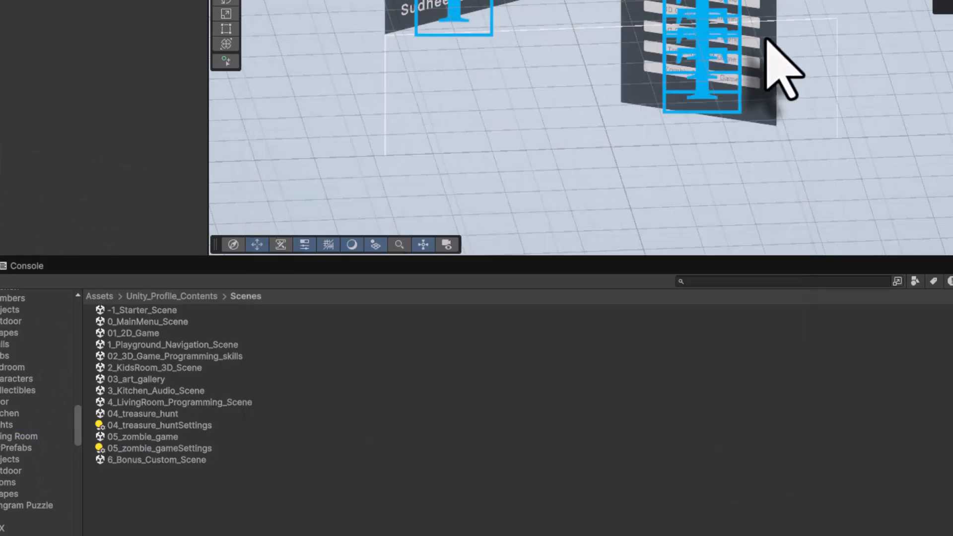
In Unity Hub, open Add modules for Unity 6.3 LTS and review the installed platform build modules
mouse_move(641, 527)
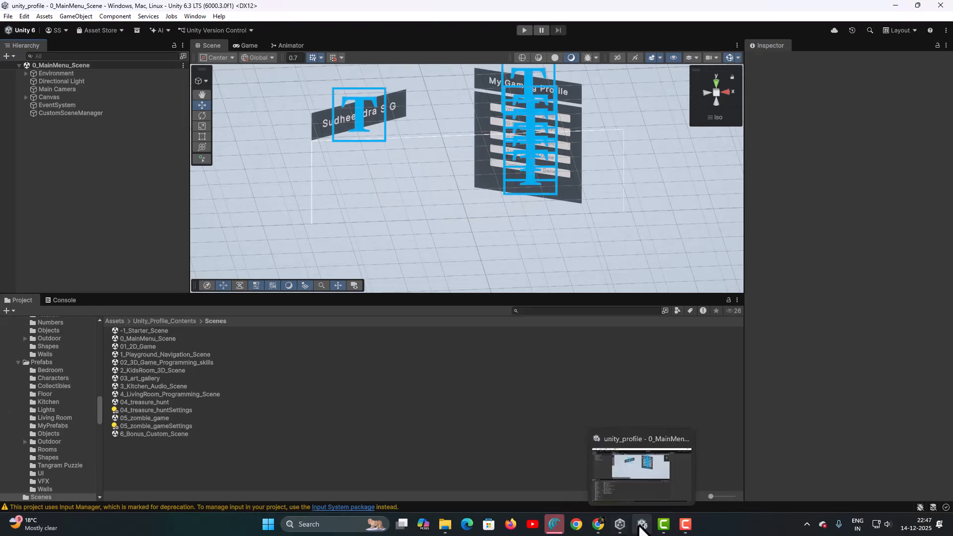
click(641, 526)
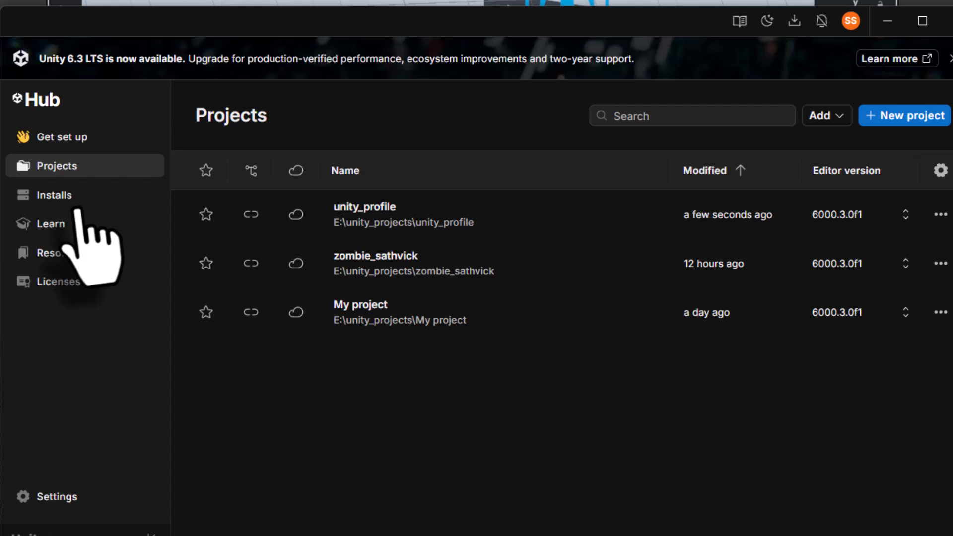
click(76, 205)
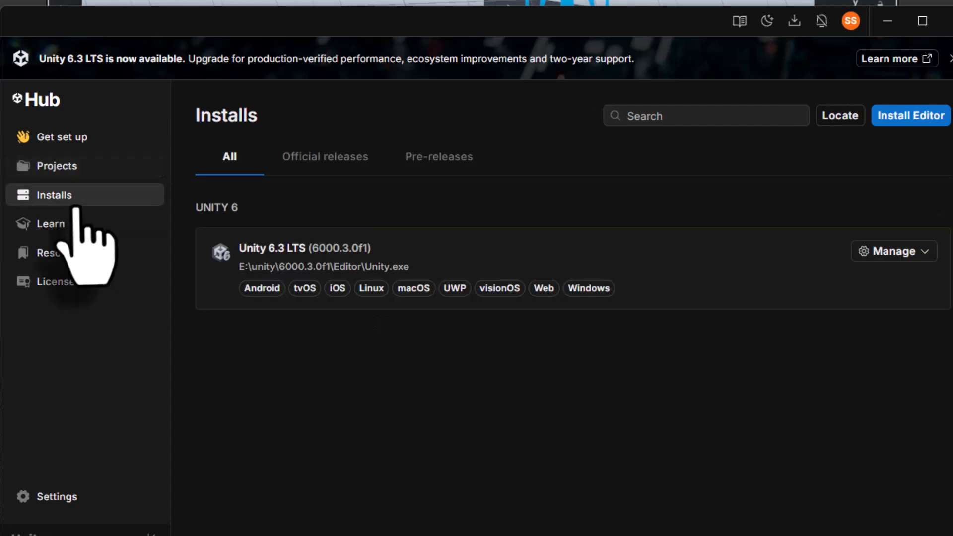
click(900, 252)
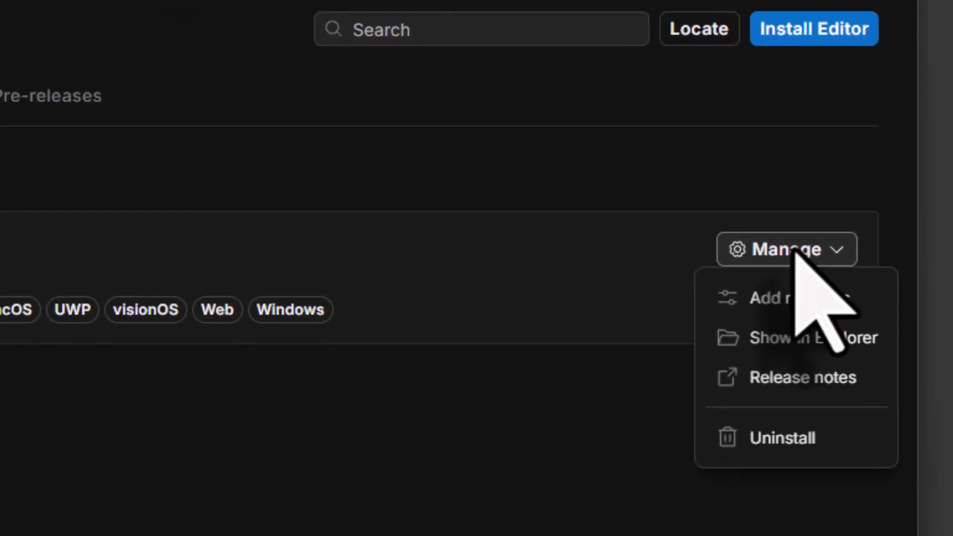
click(793, 298)
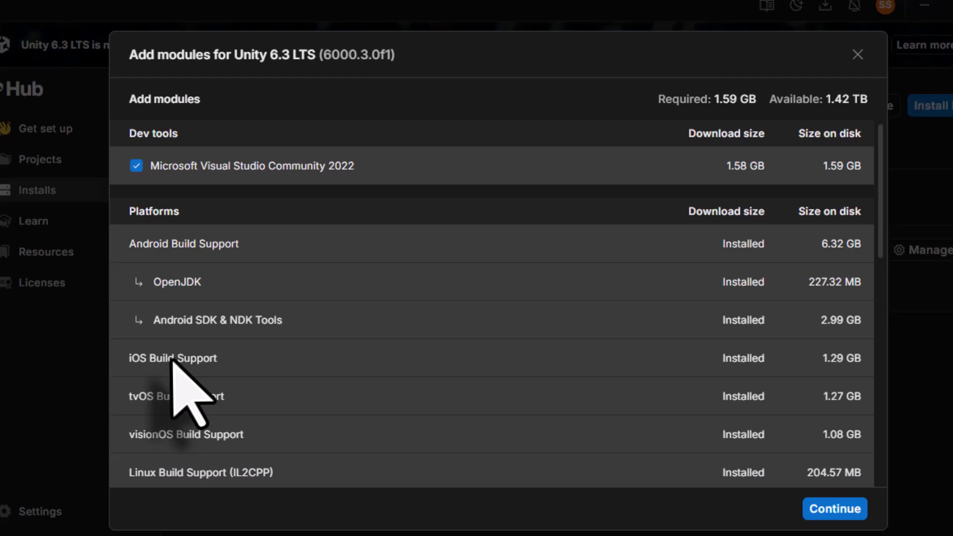
scroll(174, 365, down, 2)
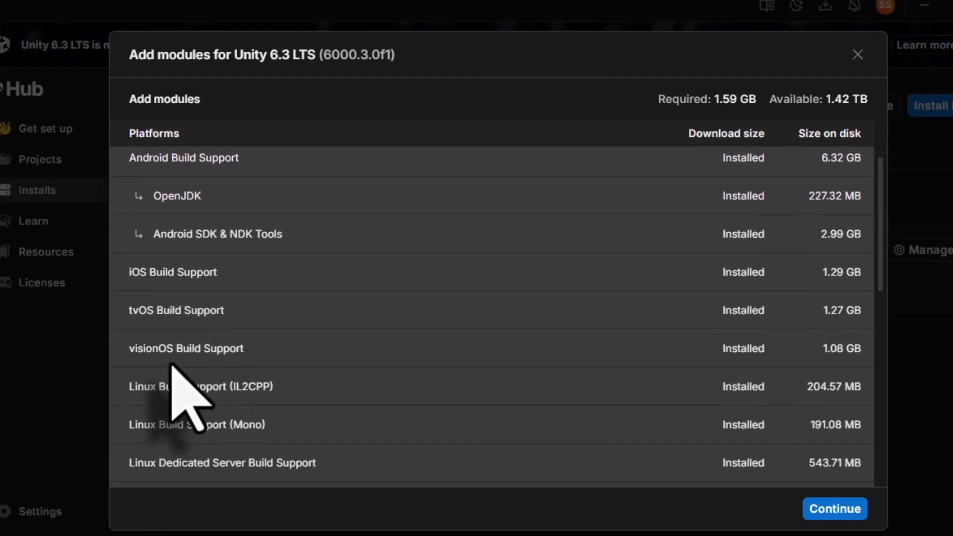
scroll(173, 372, down, 5)
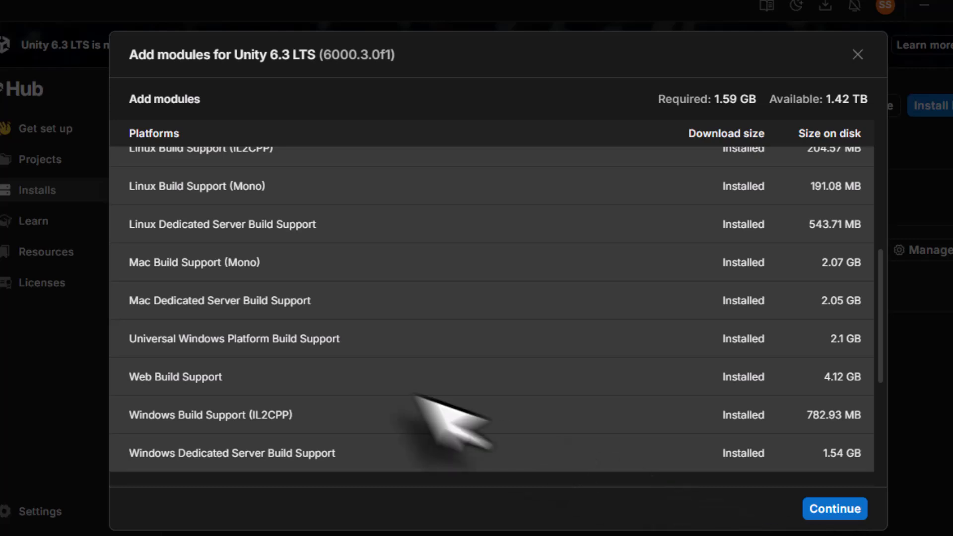
scroll(427, 405, down, 5)
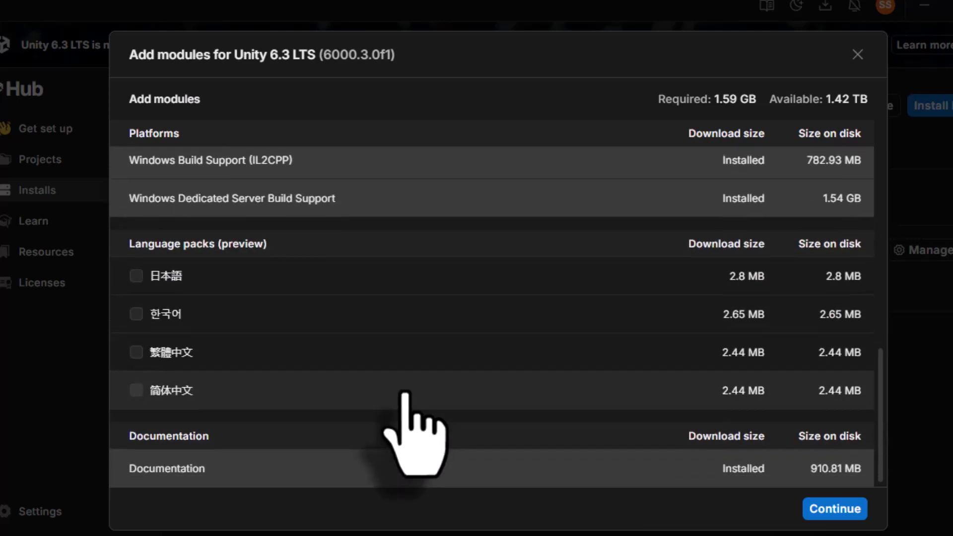
scroll(405, 392, up, 10)
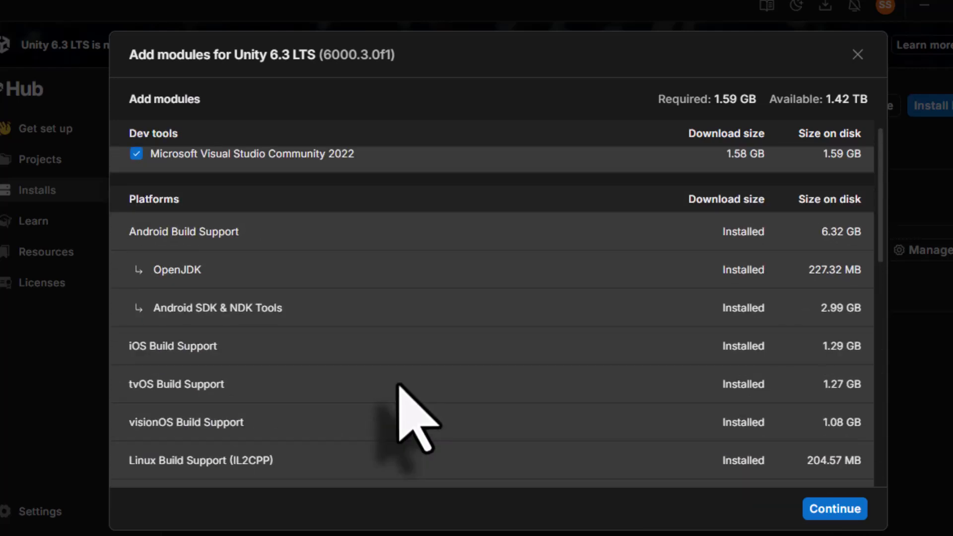
click(858, 54)
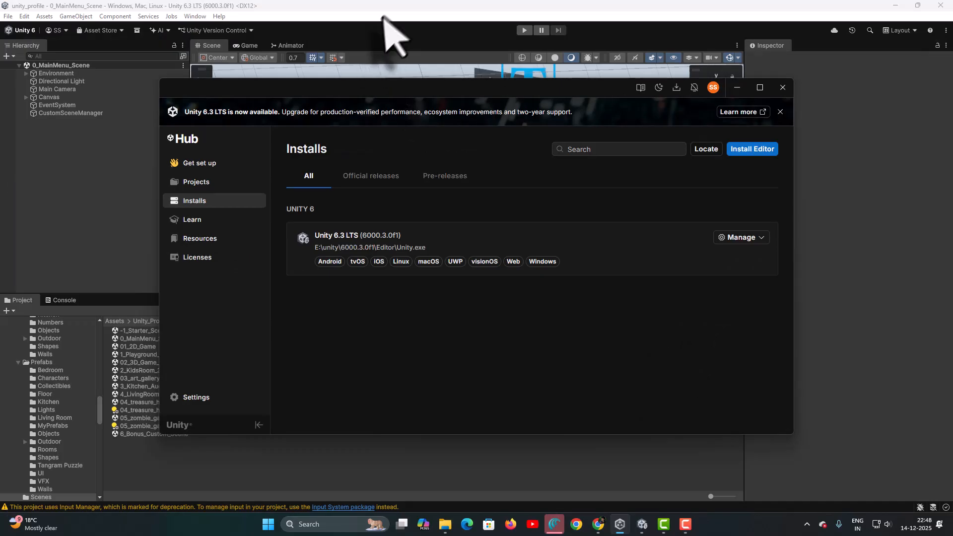
Reopen Build Profiles, select the Windows platform and open its Player Settings
click(387, 9)
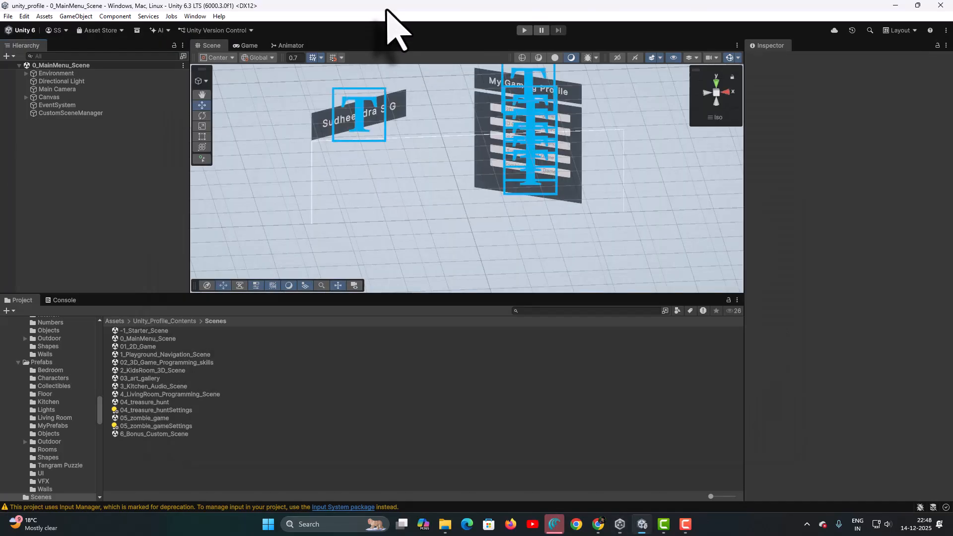
click(8, 16)
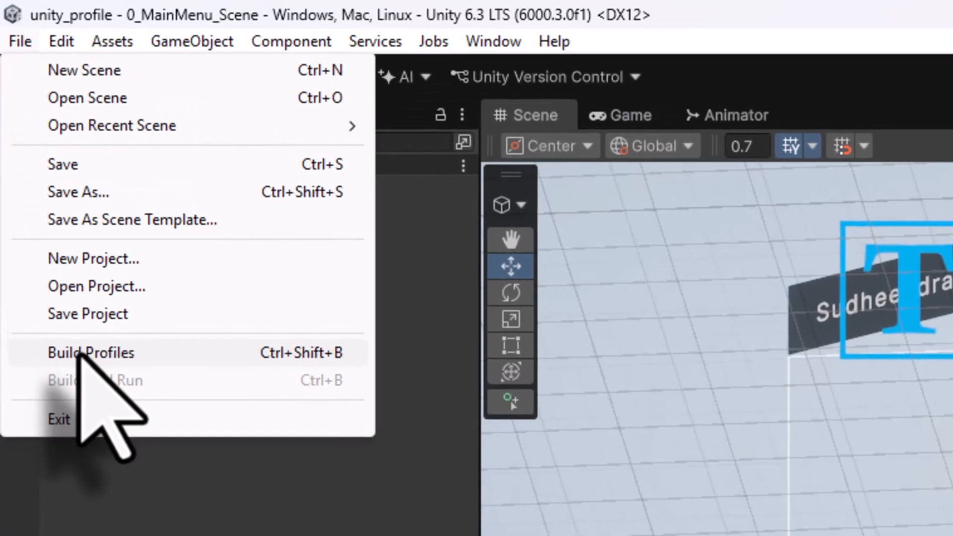
click(79, 353)
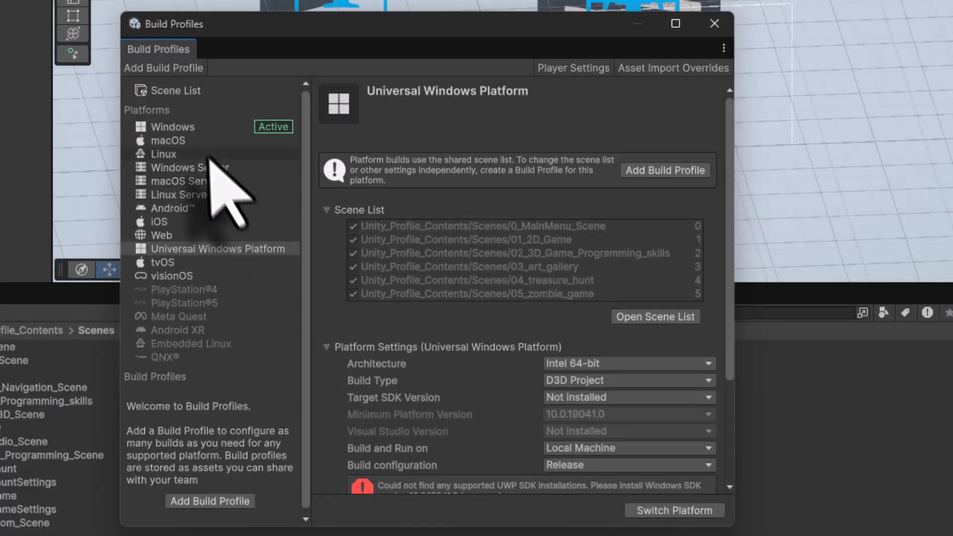
click(203, 128)
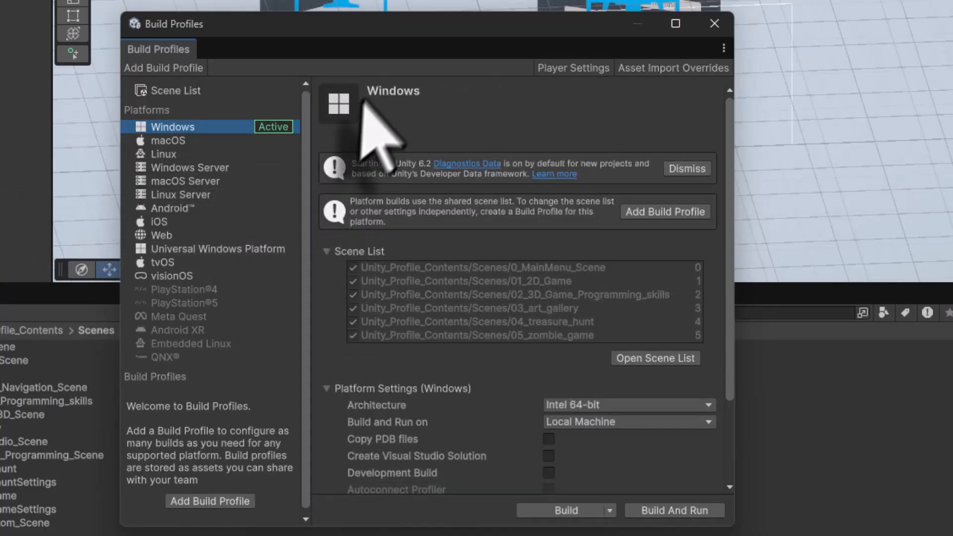
click(566, 69)
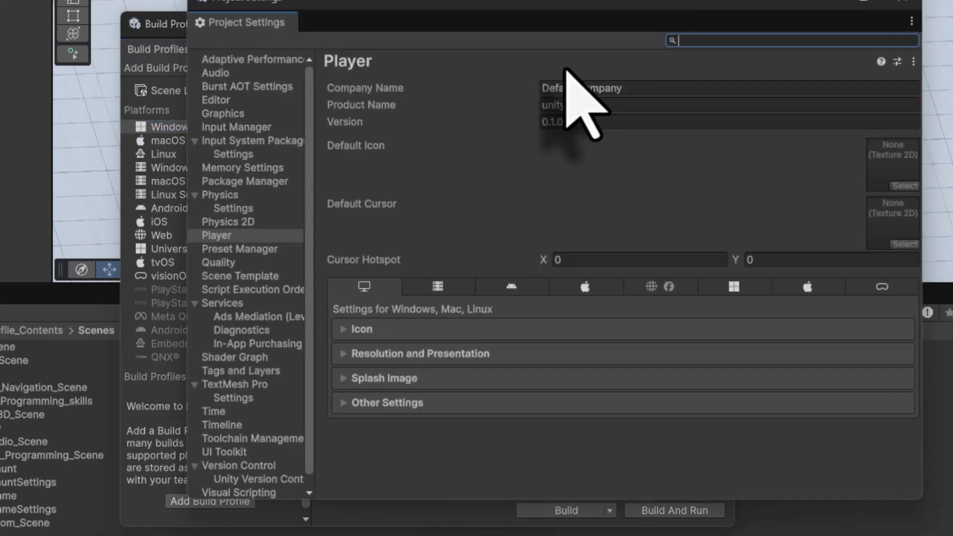
Set the Company Name to sathvickinfotech and the Product Name to myprofile
click(664, 90)
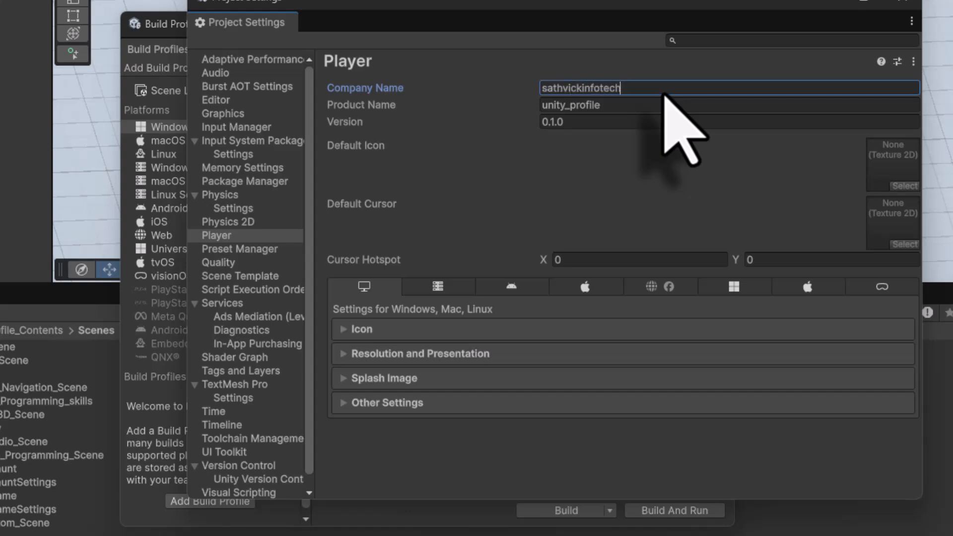
click(631, 105)
text(my)
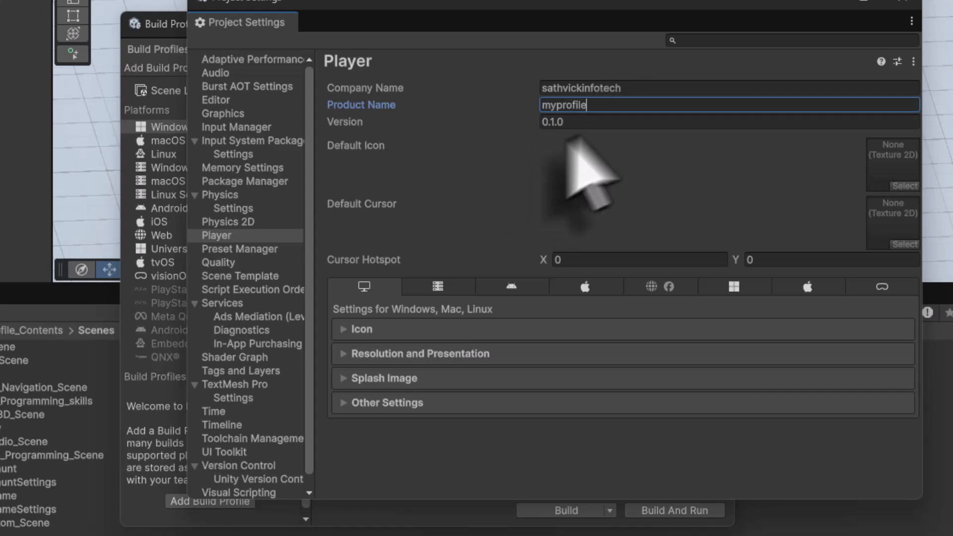
key(ctrl+a)
key(BackSpace)
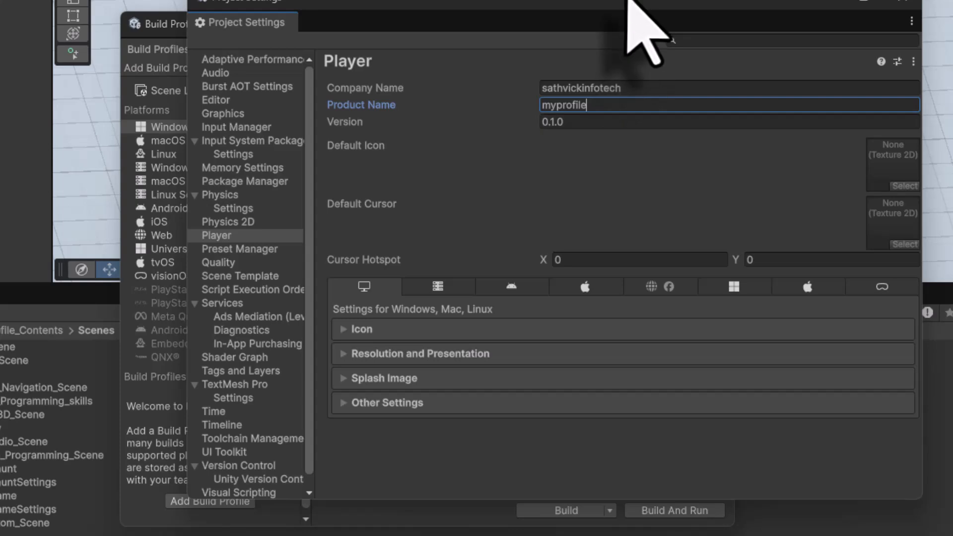
Check the 512 × 512 px logo document in Photoshop for use as the game icon
drag(625, 4, 502, 19)
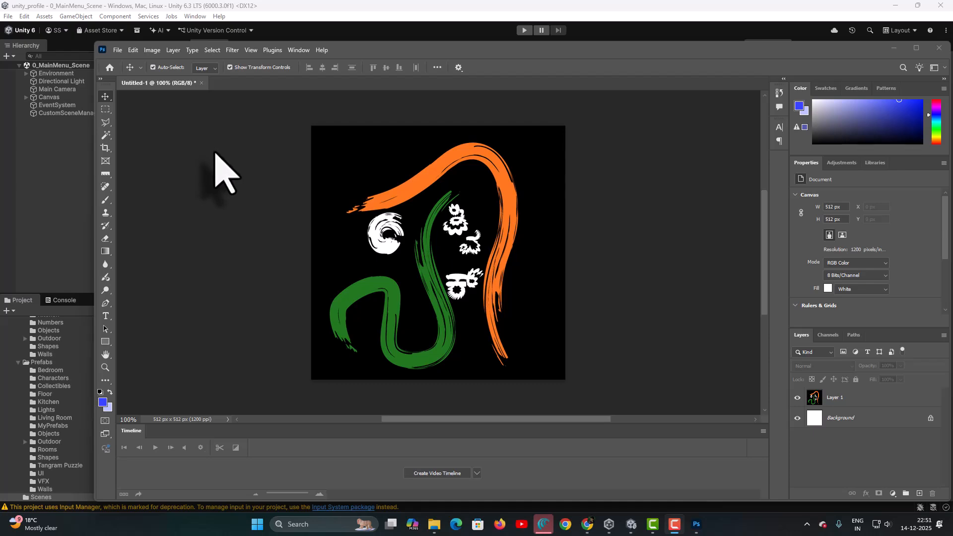
click(117, 49)
click(123, 63)
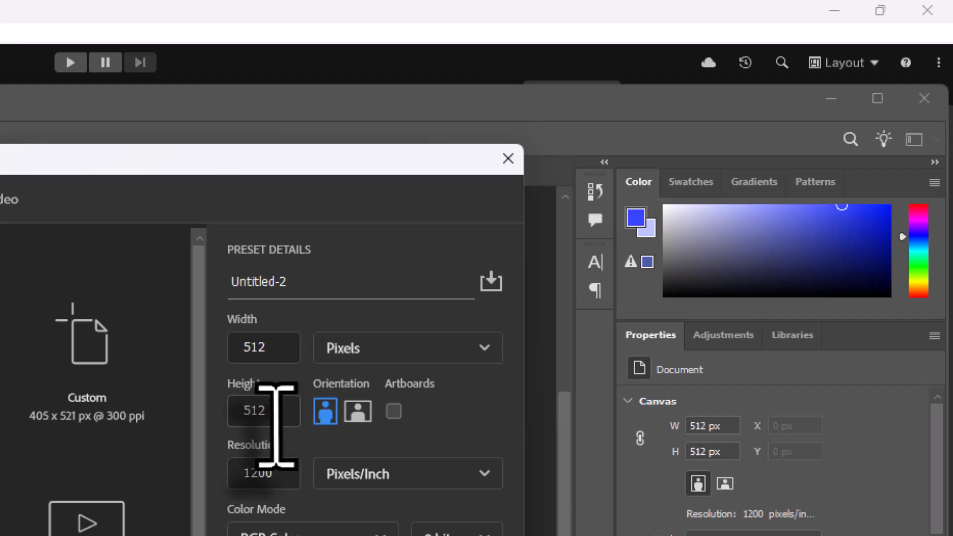
click(710, 402)
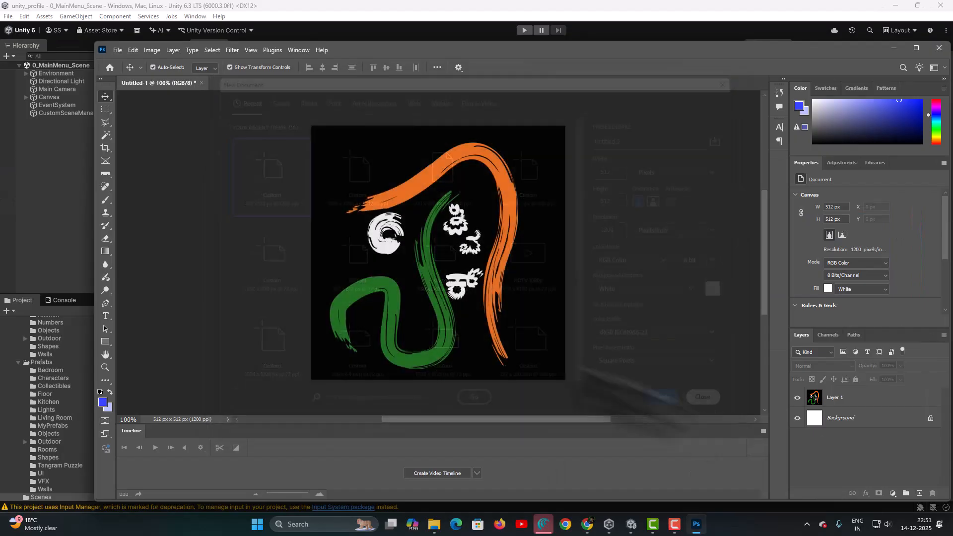
click(394, 190)
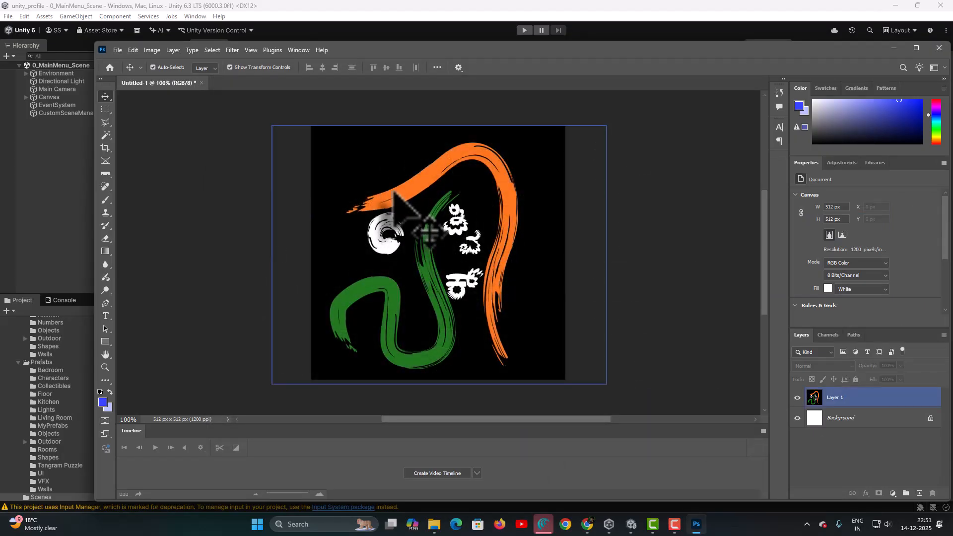
click(406, 30)
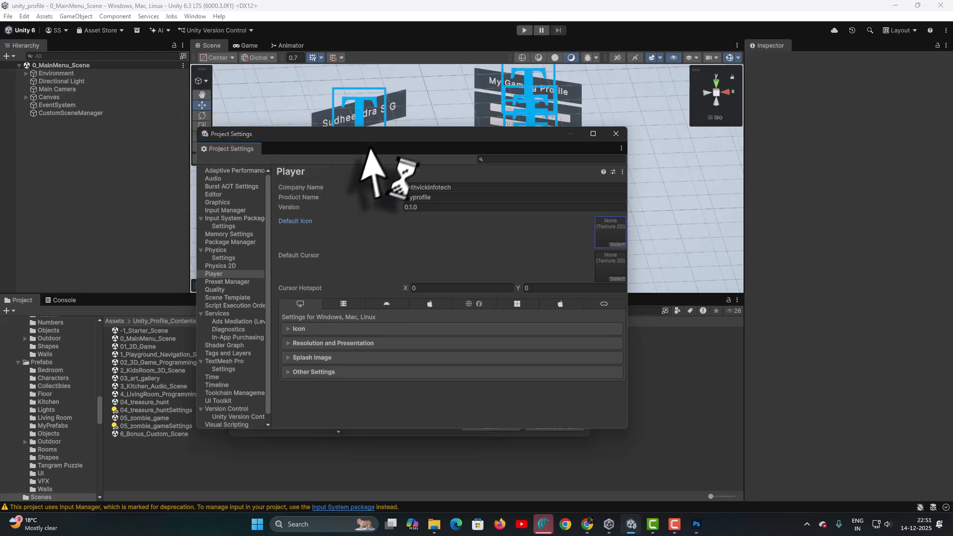
Close the settings windows and import sathvick_icon.jpg from the picts folder into the project's Assets folder
click(617, 133)
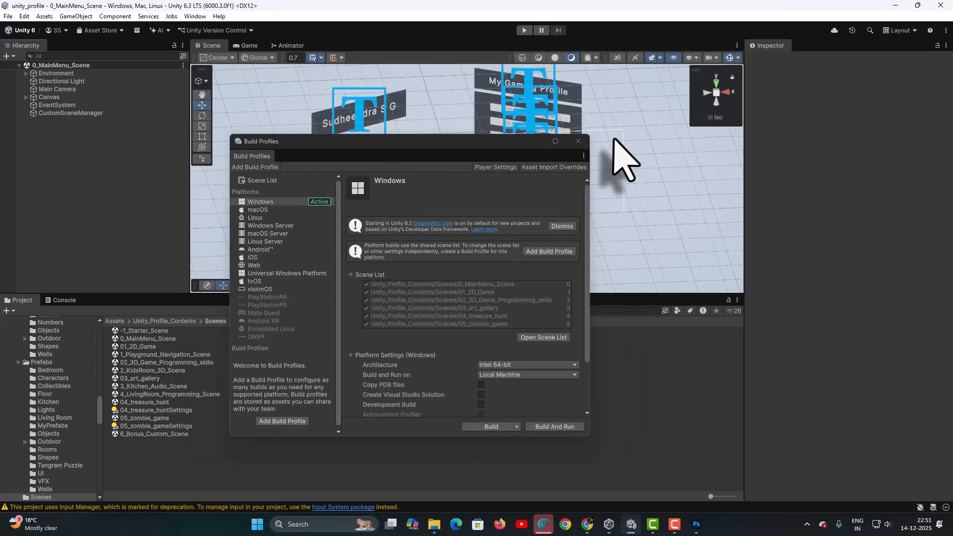
click(578, 141)
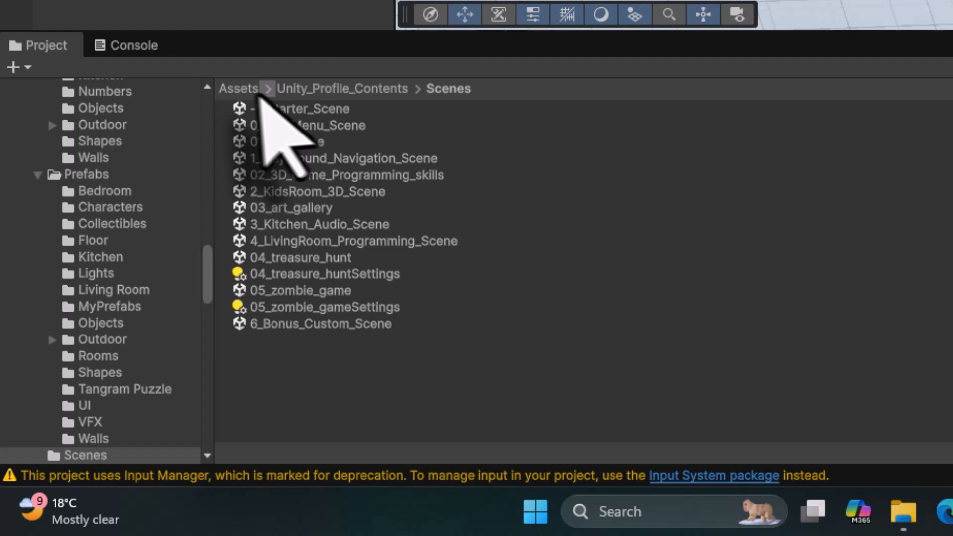
click(242, 90)
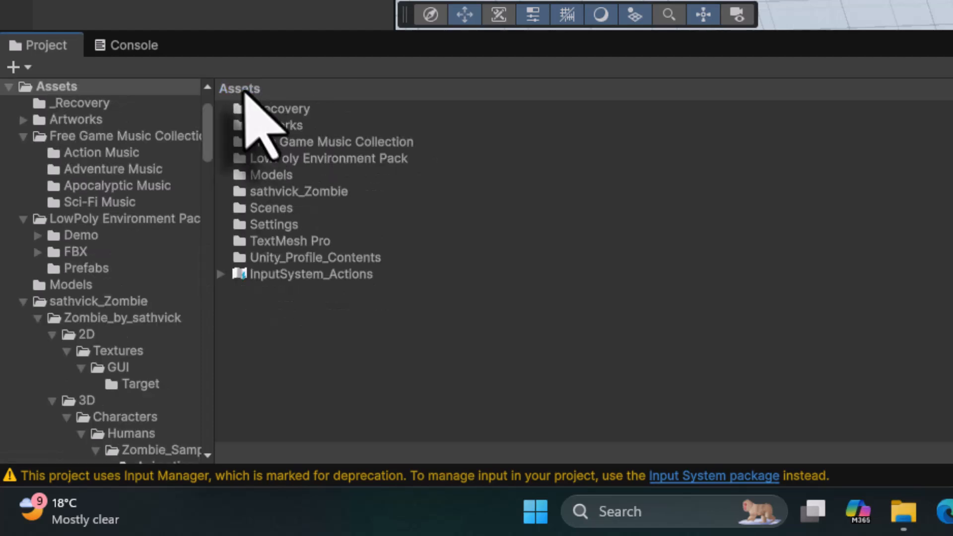
right_click(301, 342)
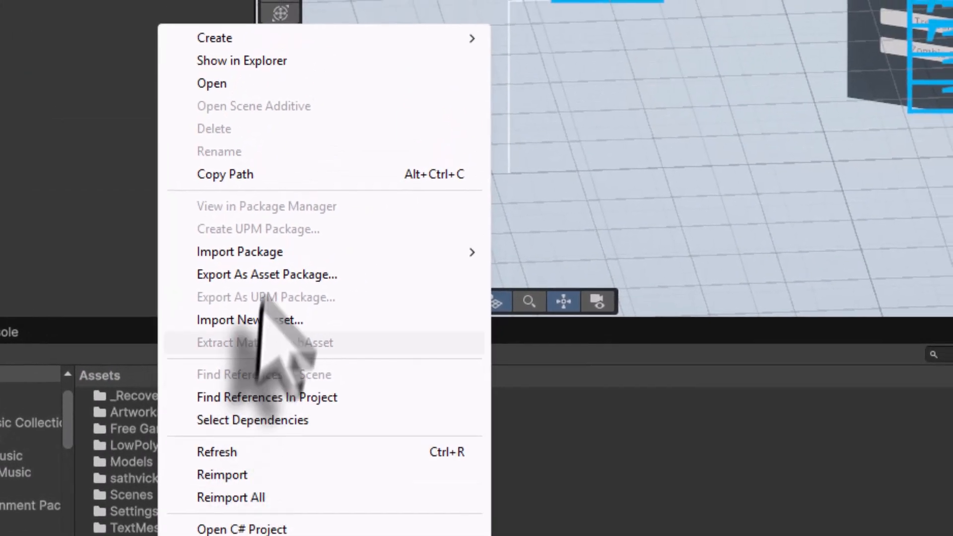
click(300, 229)
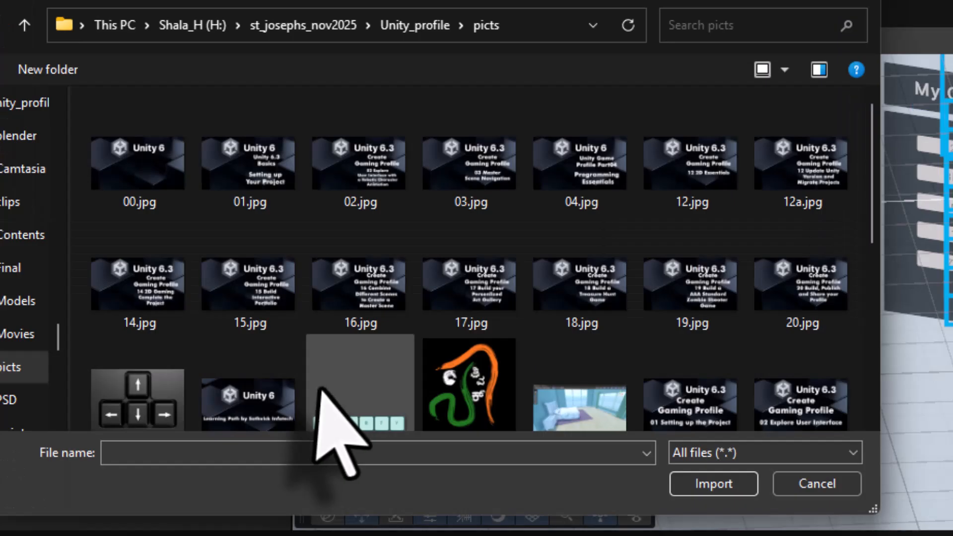
click(467, 414)
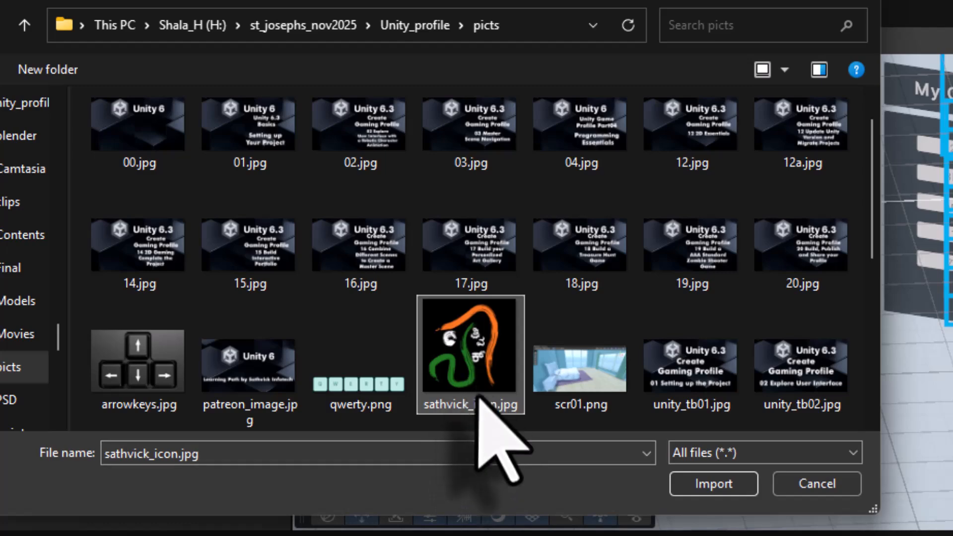
click(714, 484)
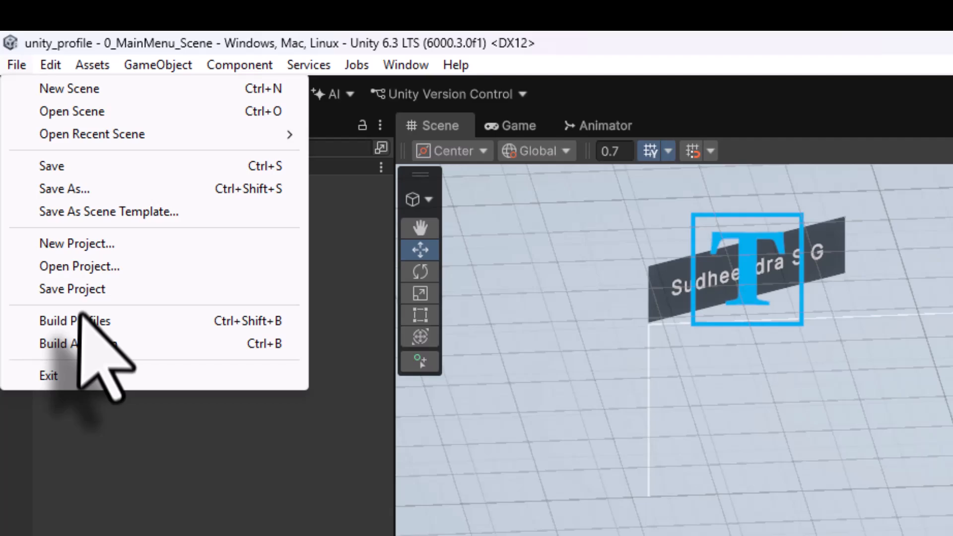
Reopen Player Settings and set the Default Icon to the sathvick_icon texture
click(75, 238)
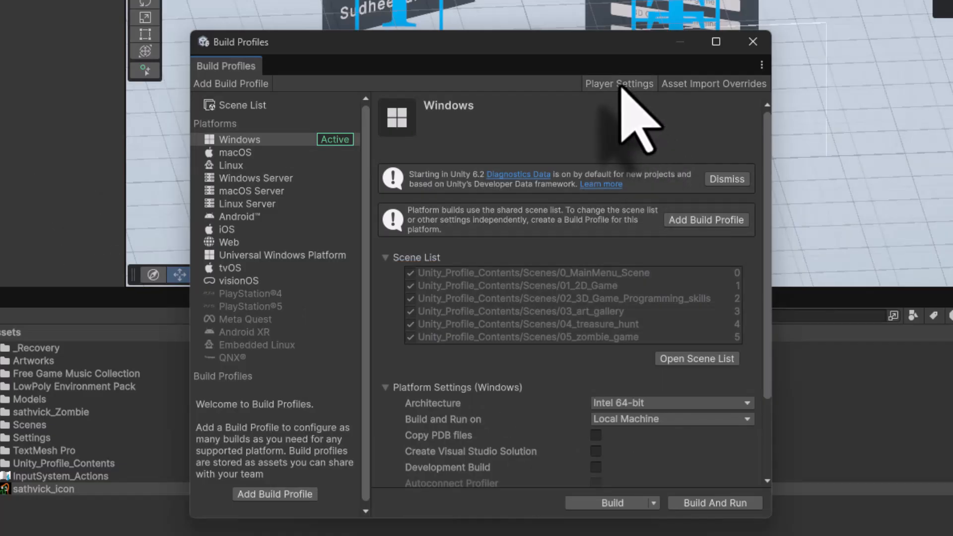
click(621, 85)
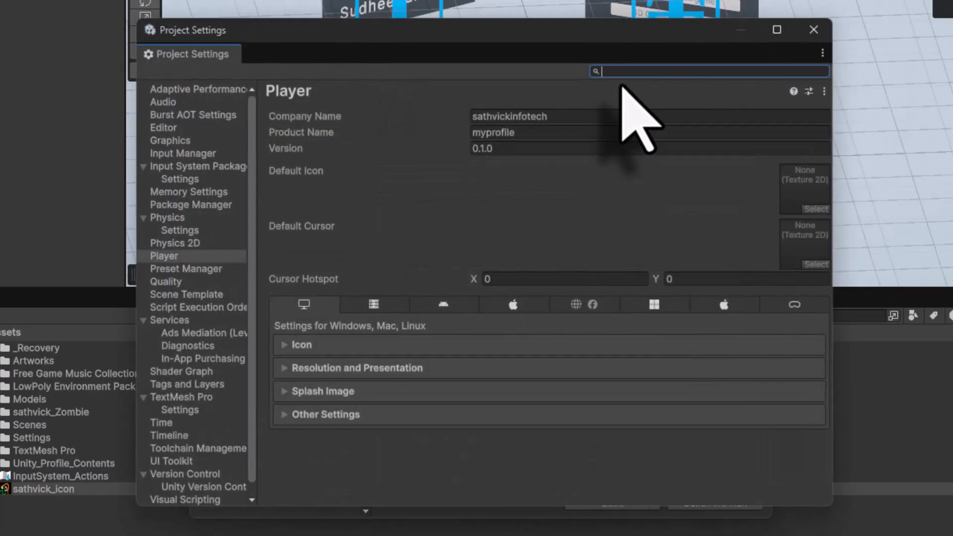
click(815, 210)
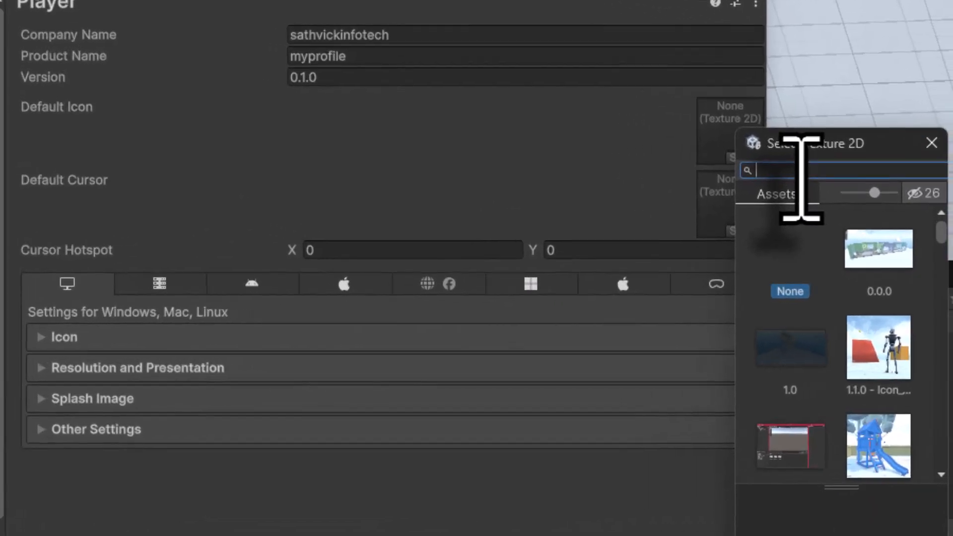
text(sath)
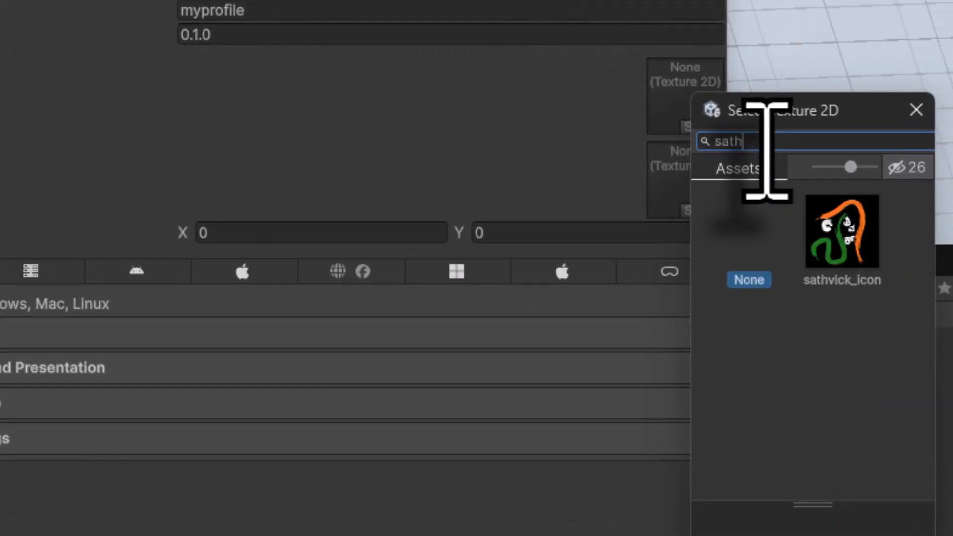
click(824, 226)
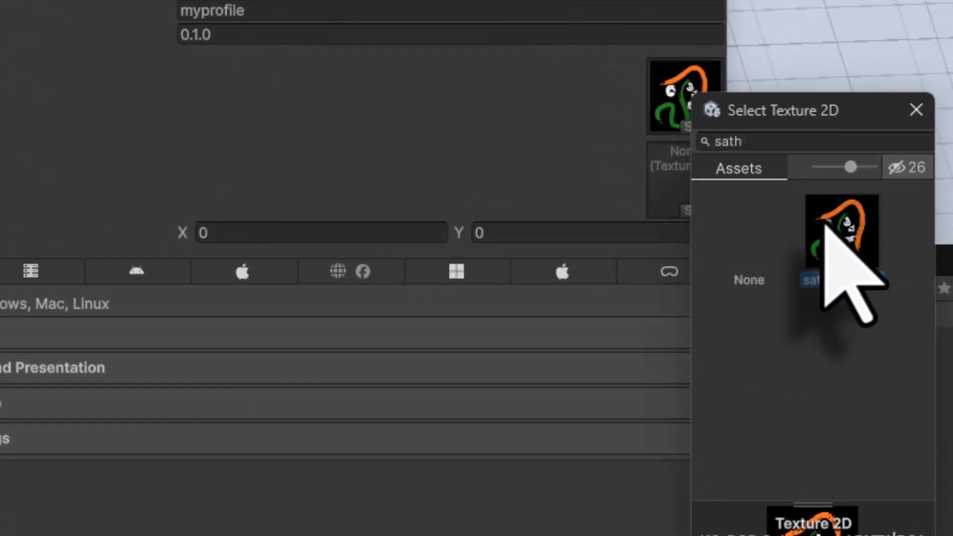
click(917, 109)
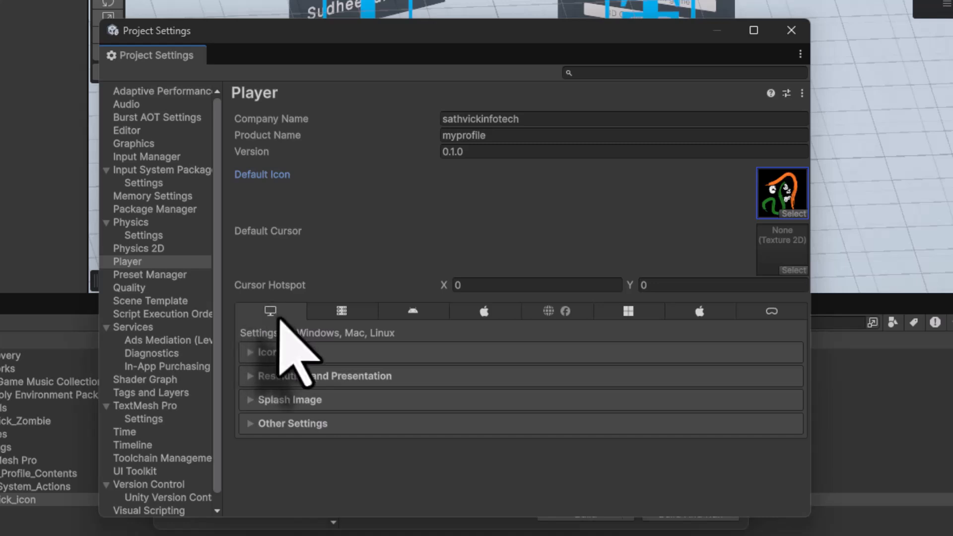
Check the generated icon sizes and set Fullscreen Mode to Windowed under Resolution and Presentation
click(253, 352)
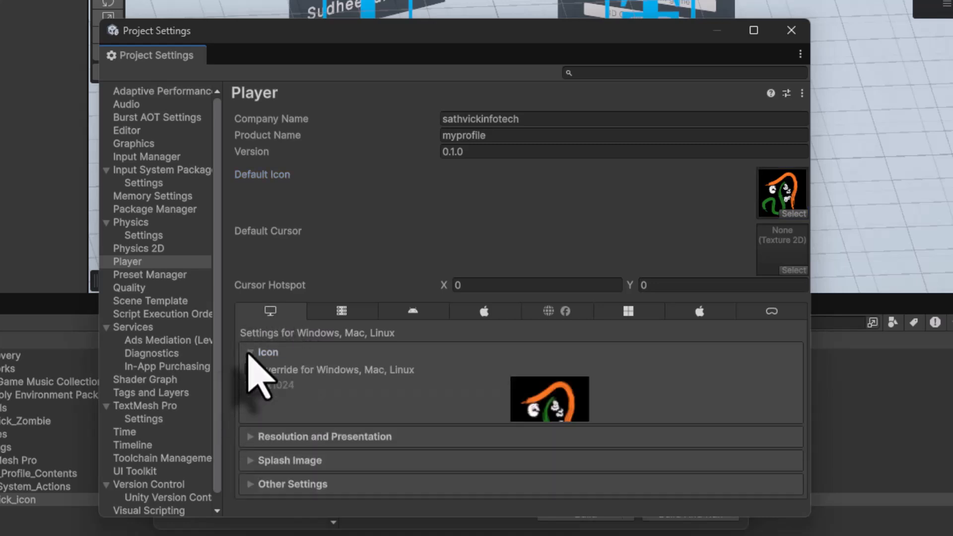
scroll(328, 389, down, 10)
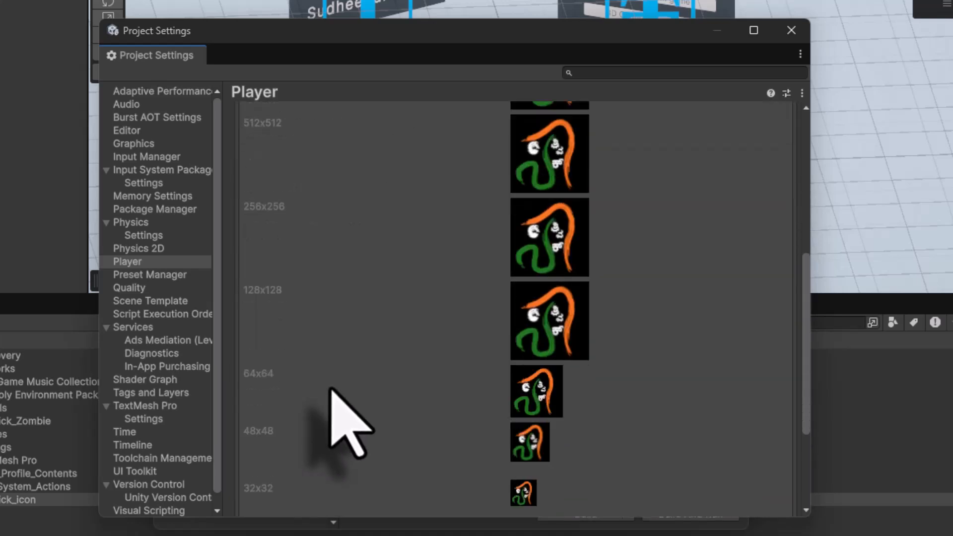
click(253, 442)
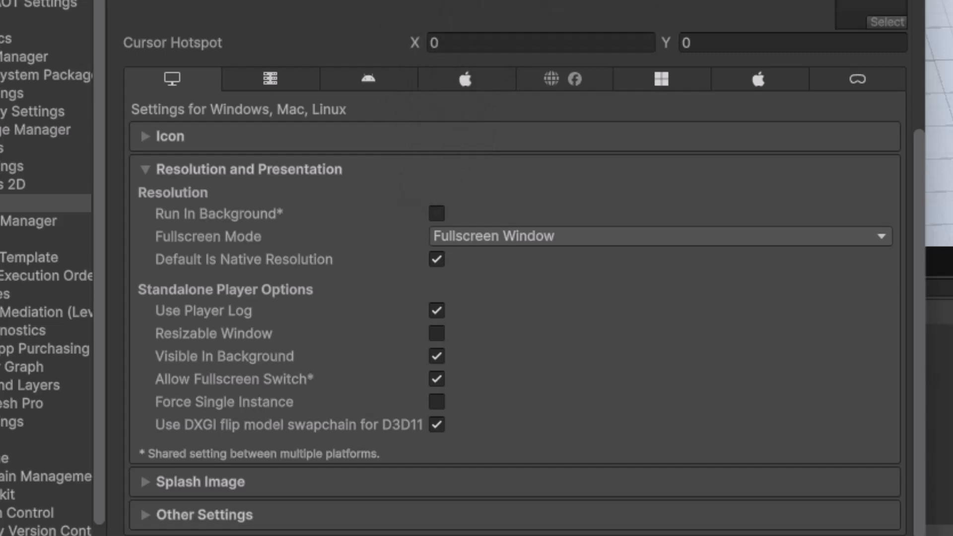
click(522, 238)
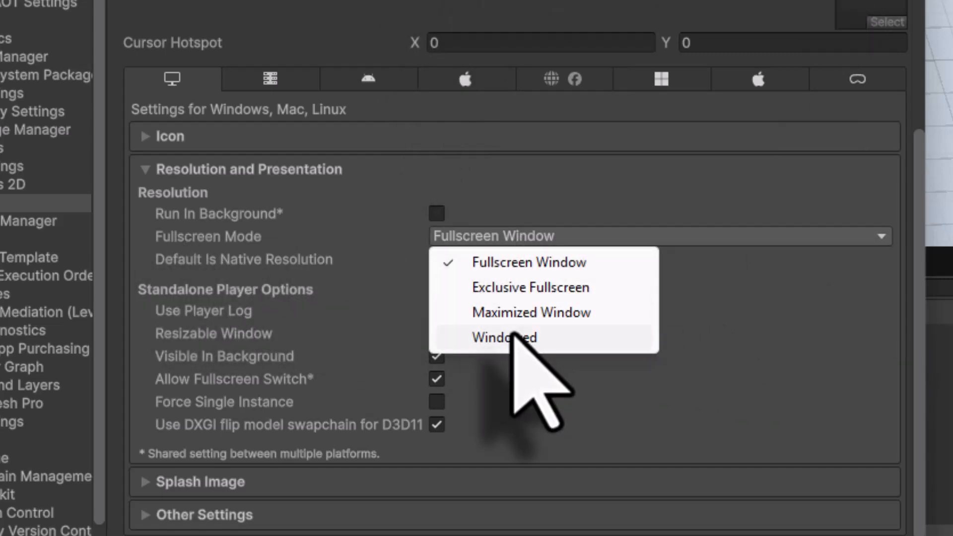
click(514, 336)
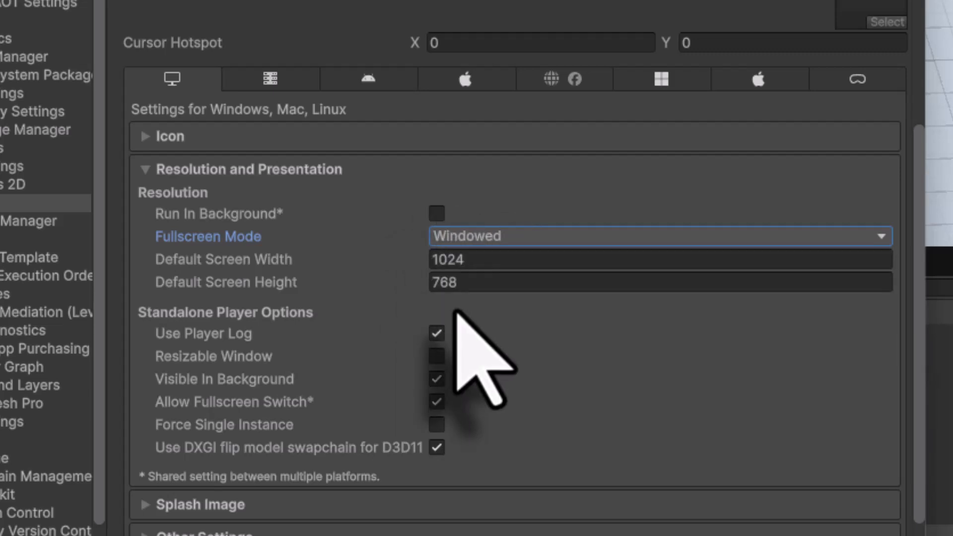
Open the Splash Image section and prepare a 1920 × 1080 px splash image with the logo and profile title in Photoshop
click(322, 504)
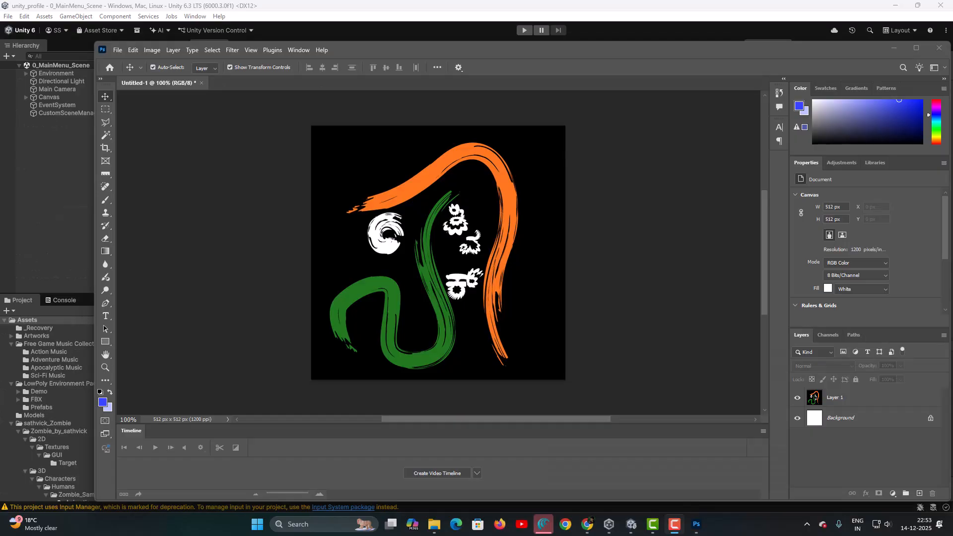
click(118, 52)
click(120, 62)
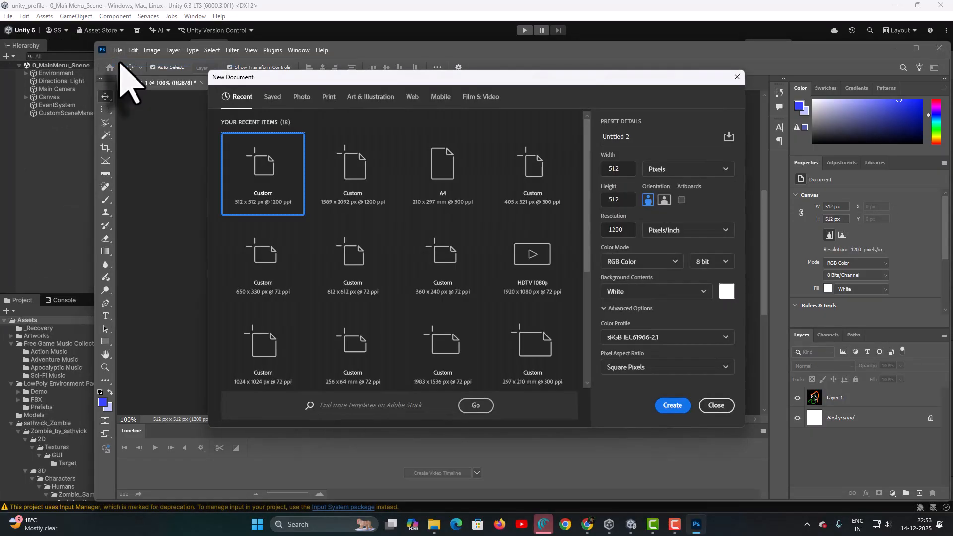
click(480, 97)
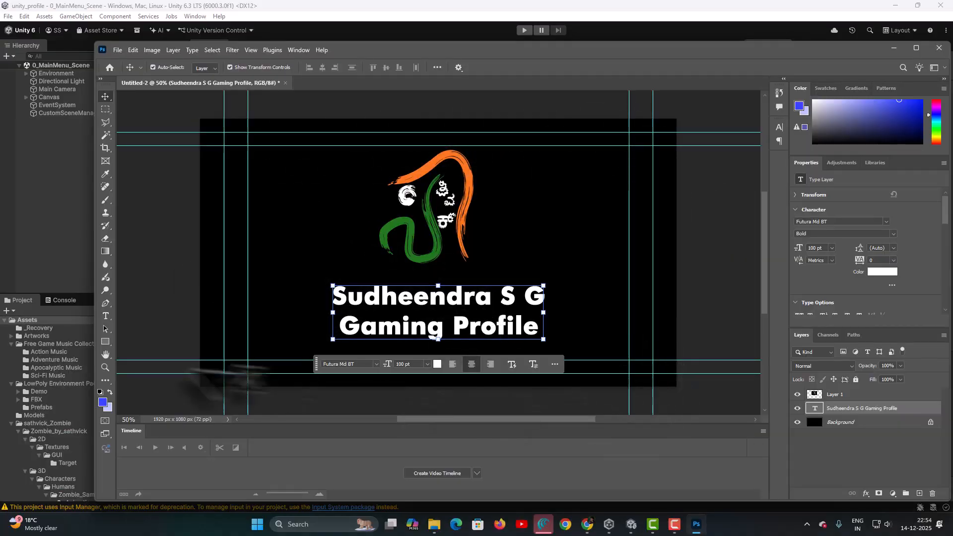
click(445, 225)
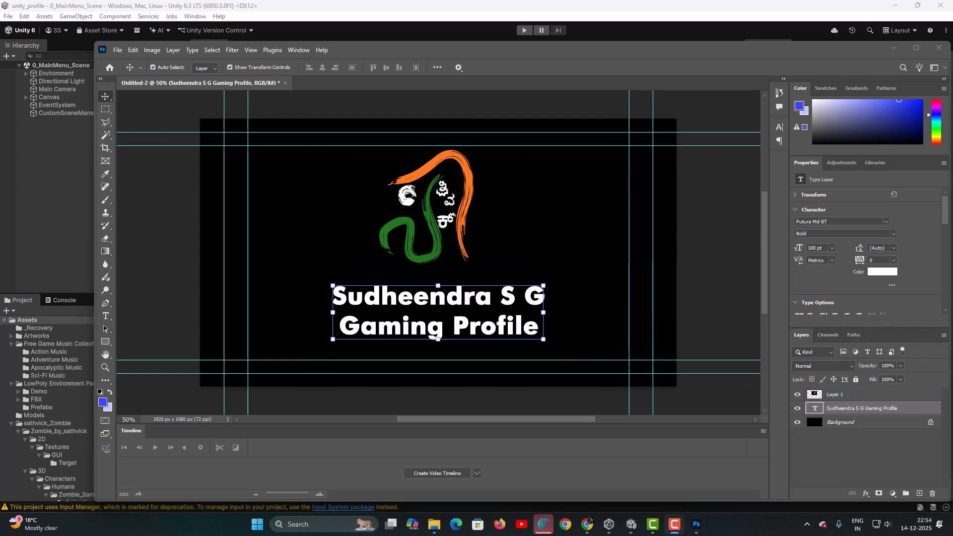
click(547, 10)
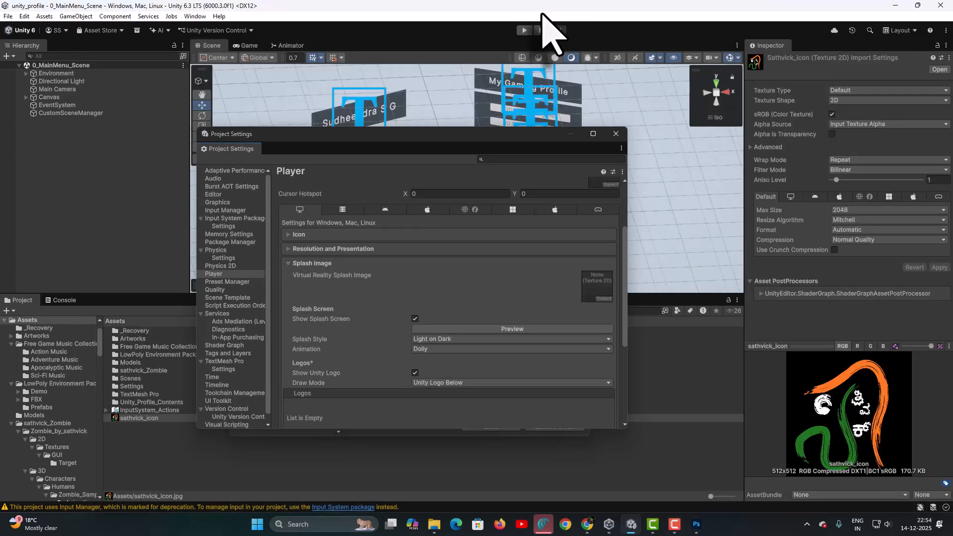
Close the settings windows and import sathvick_splash.jpg from the picts folder into the Assets folder
click(616, 134)
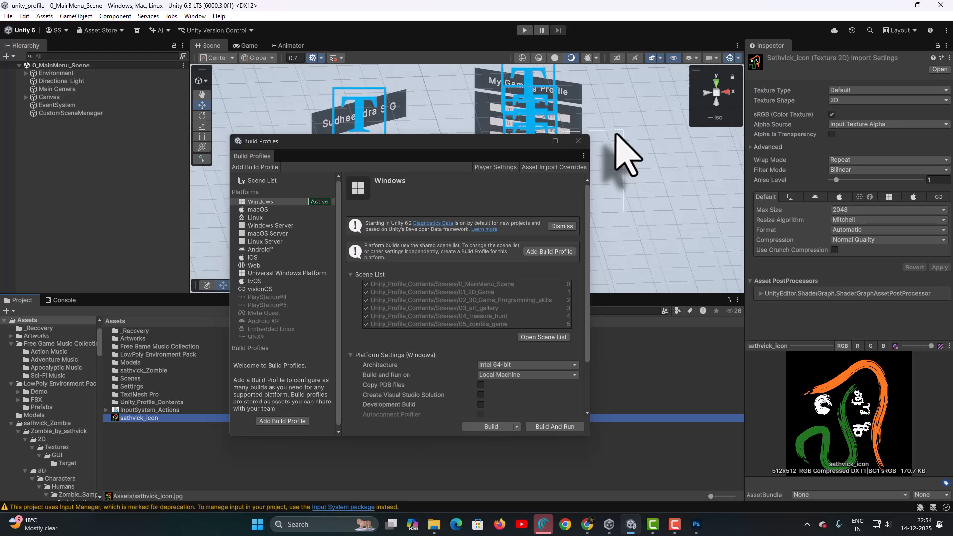
click(584, 146)
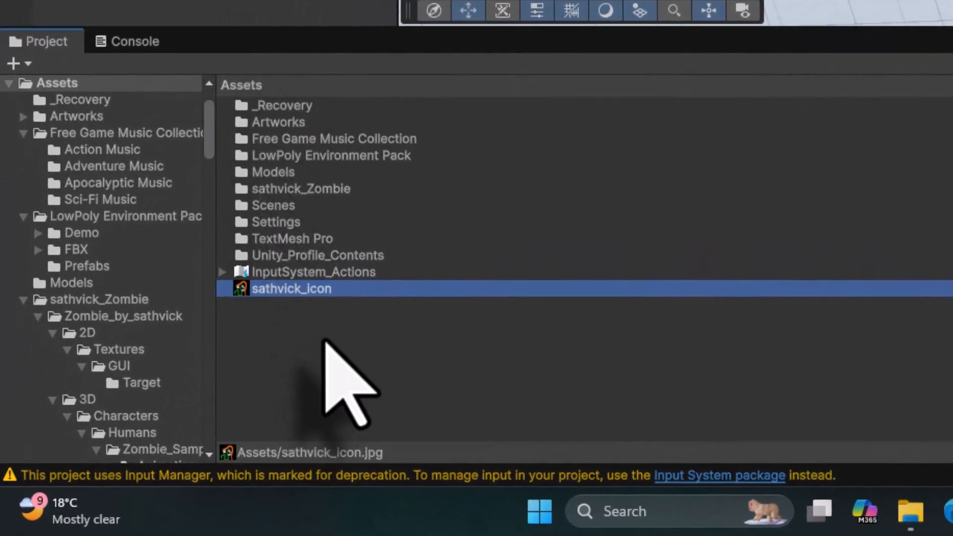
right_click(325, 342)
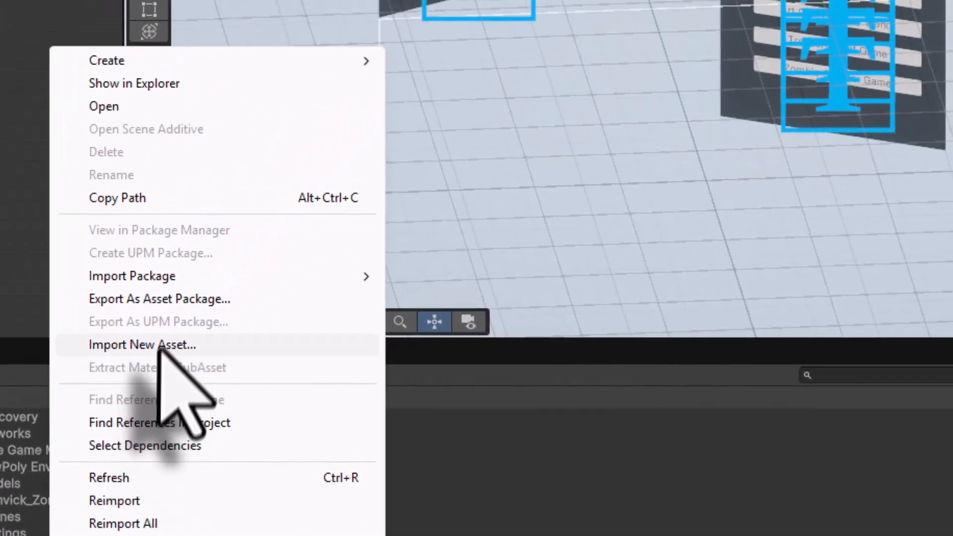
click(160, 345)
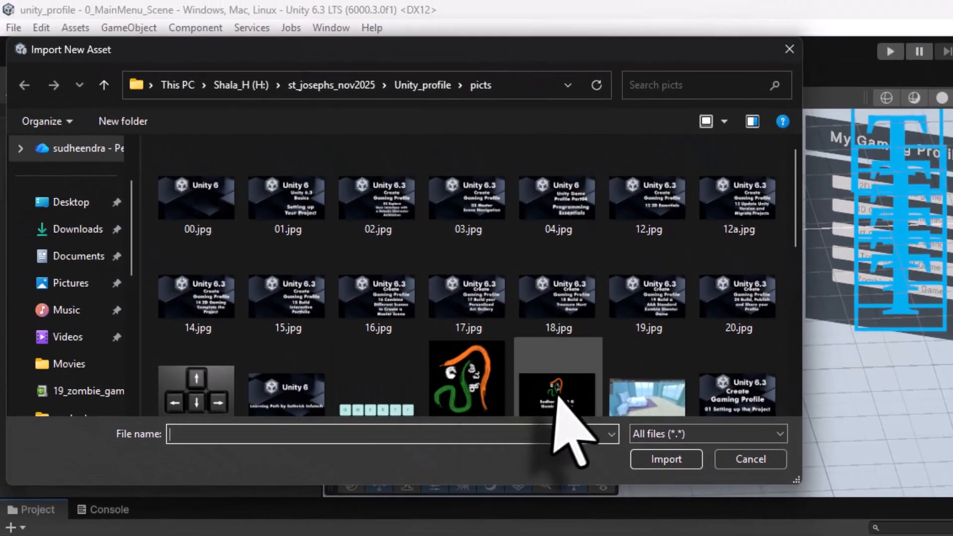
click(556, 398)
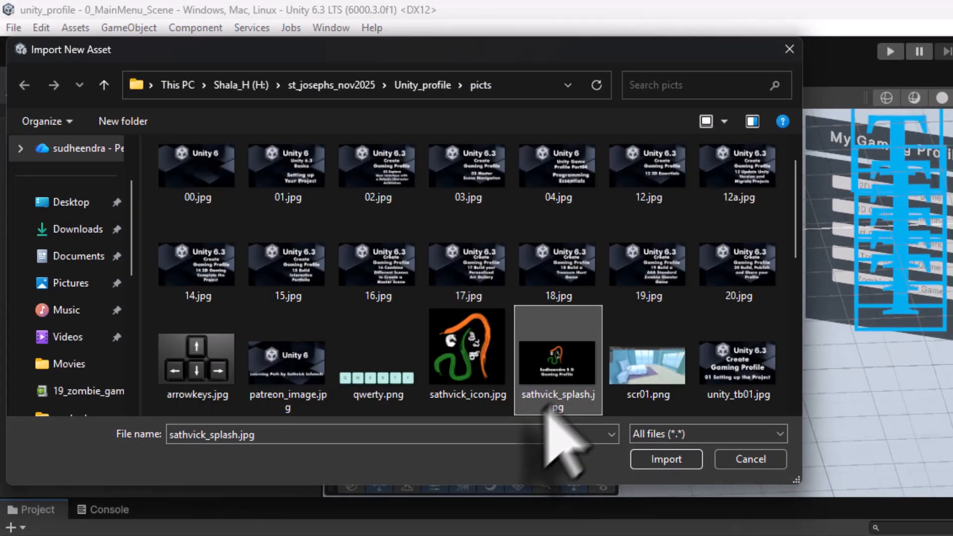
click(672, 459)
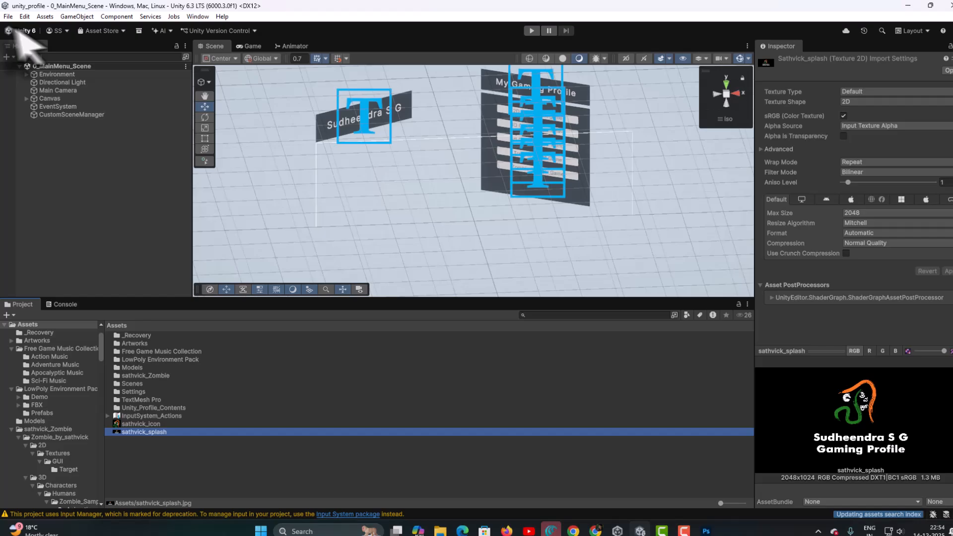
Reopen Player Settings and set the Virtual Reality Splash Image to the sathvick_splash texture
click(14, 27)
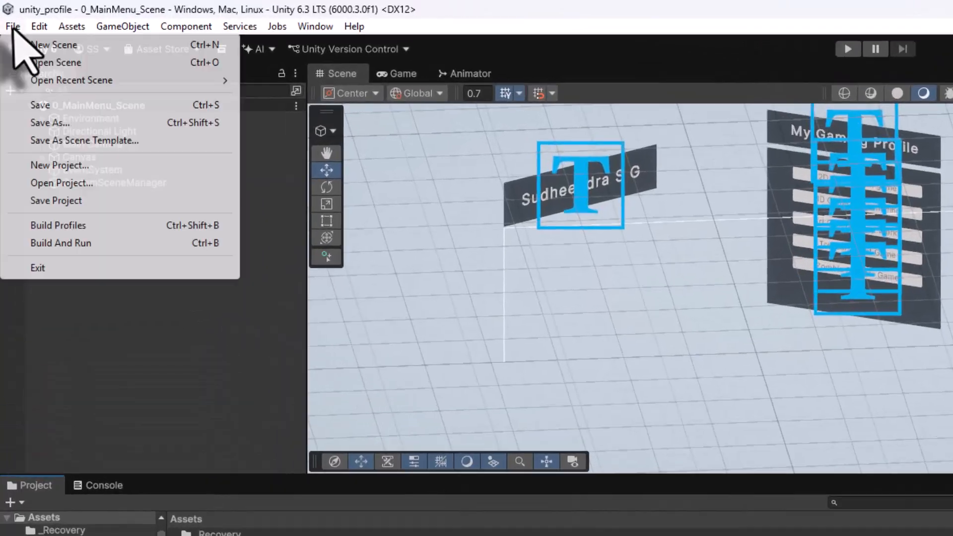
click(144, 337)
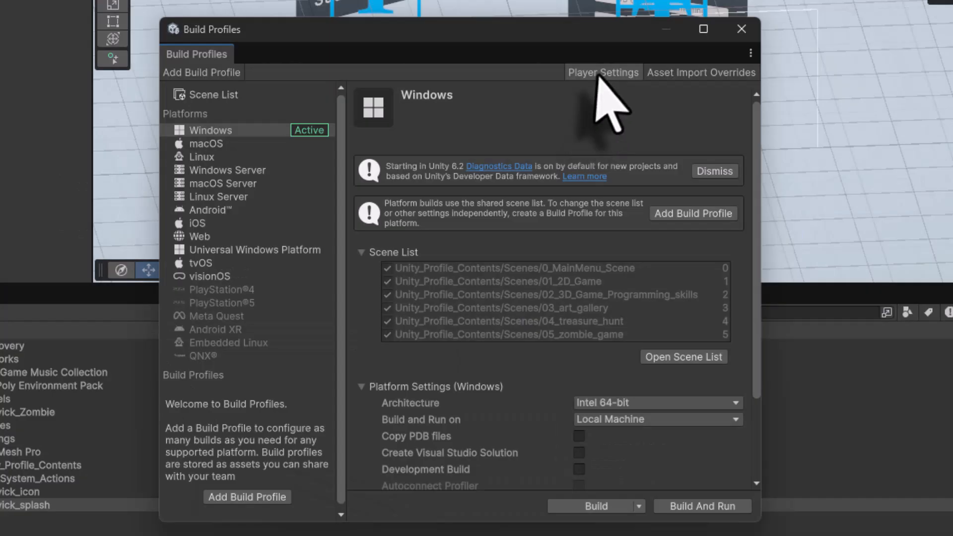
click(613, 72)
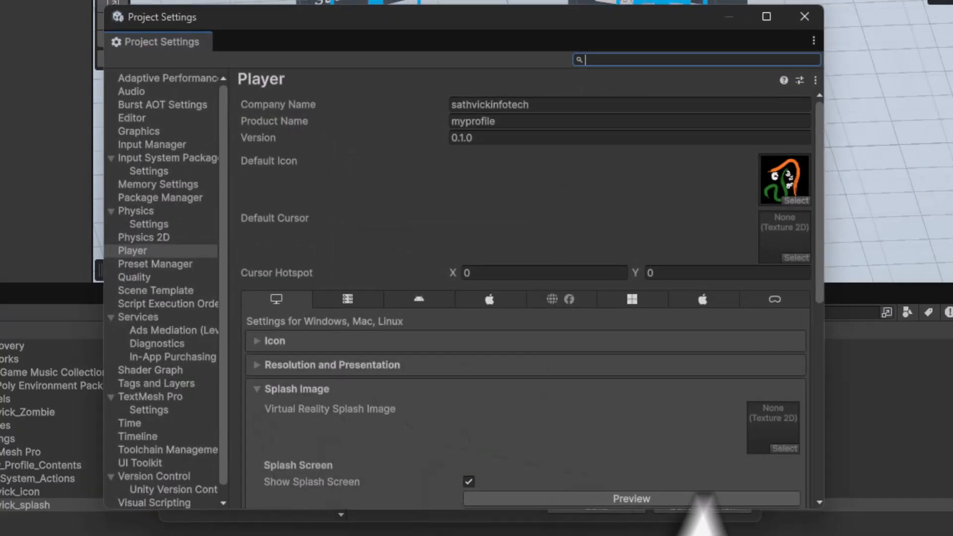
click(785, 449)
text(sat)
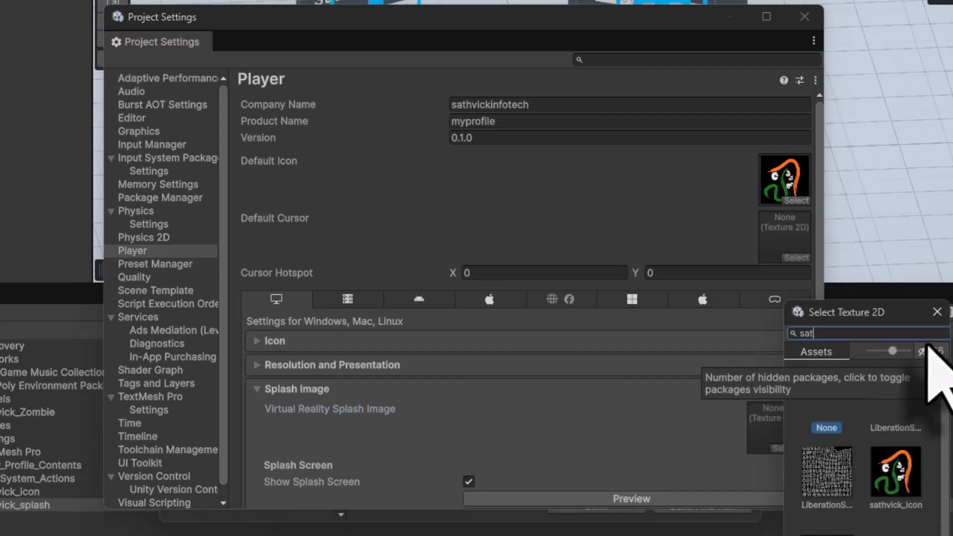
text(hvick)
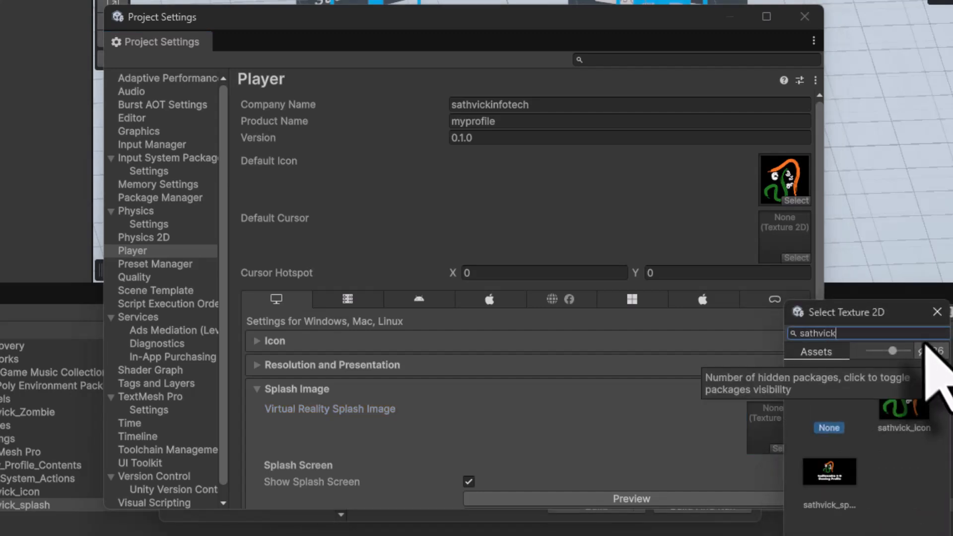
click(840, 487)
double_click(840, 487)
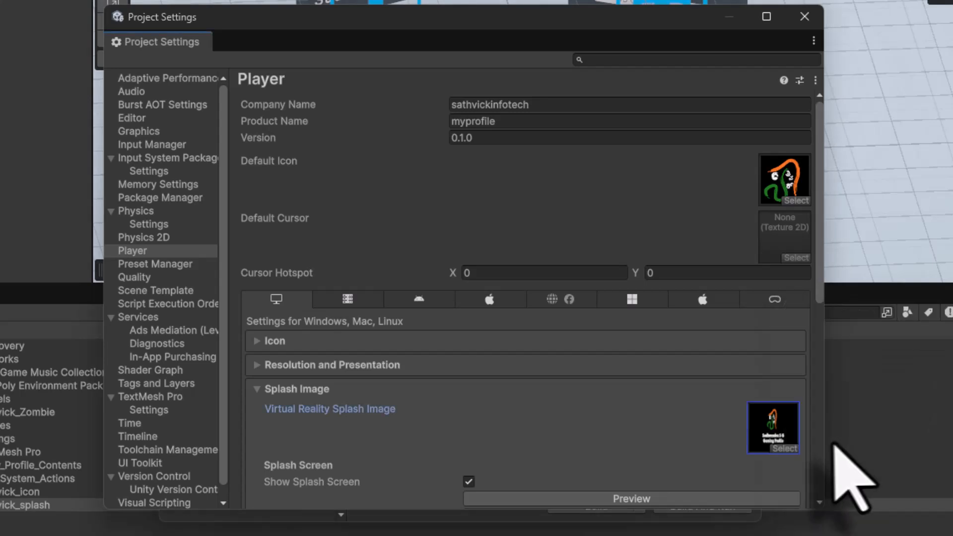
scroll(585, 404, down, 3)
scroll(571, 412, down, 1)
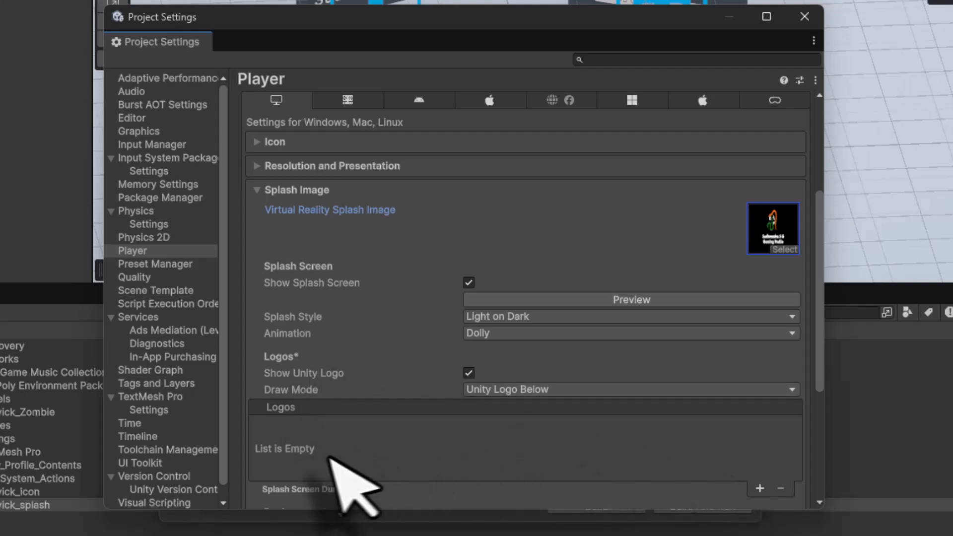
Review the remaining Splash Image settings and close the Project Settings window
scroll(373, 444, down, 5)
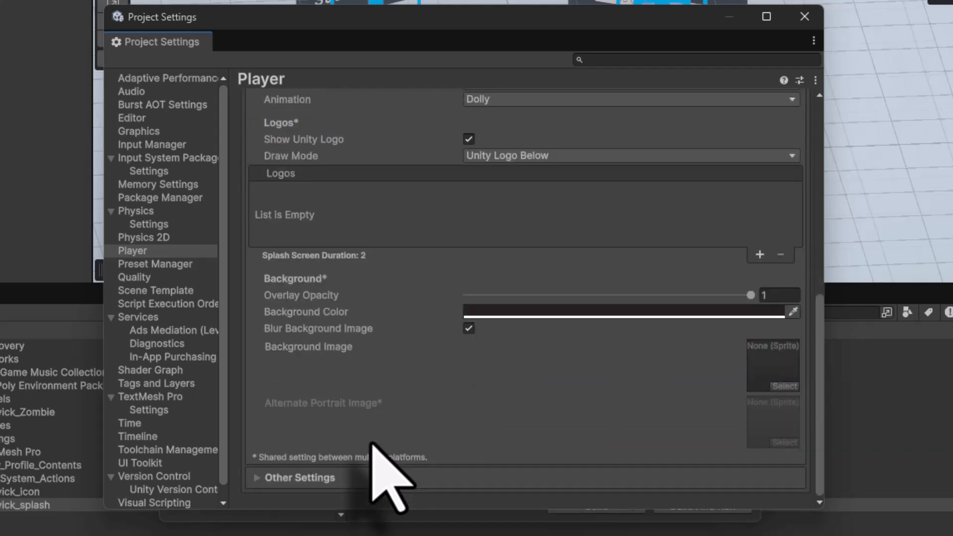
scroll(372, 445, up, 15)
click(806, 17)
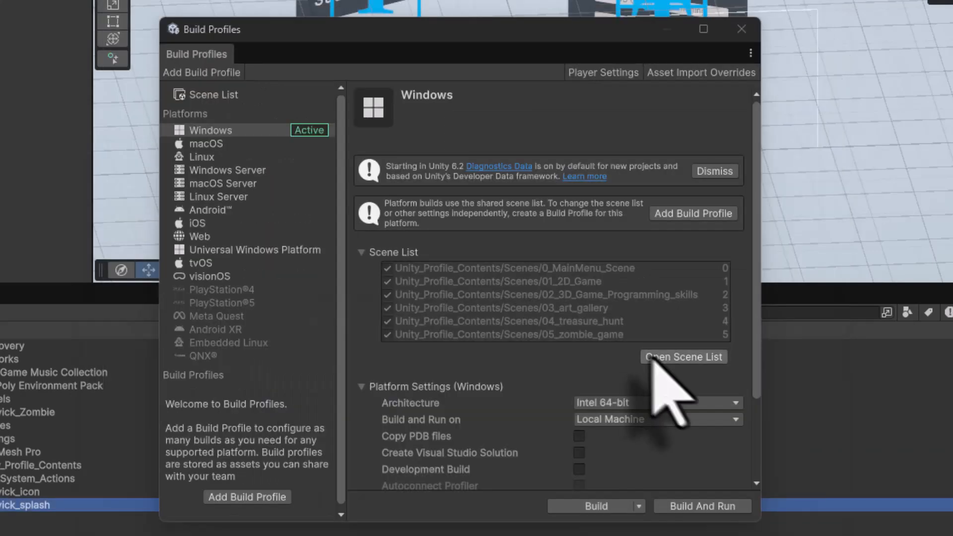
View the shared scene list, close it, and reopen the Build Profiles window
click(653, 362)
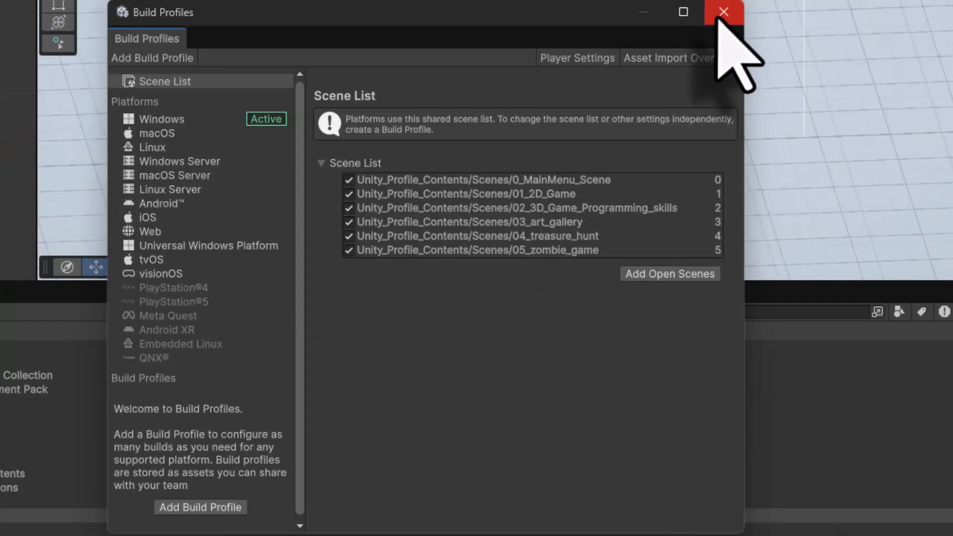
click(723, 14)
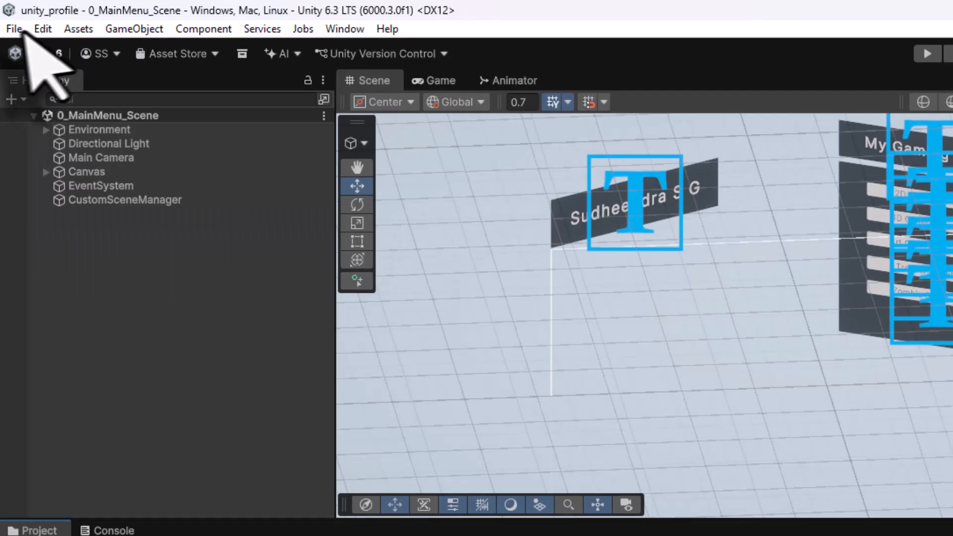
click(14, 28)
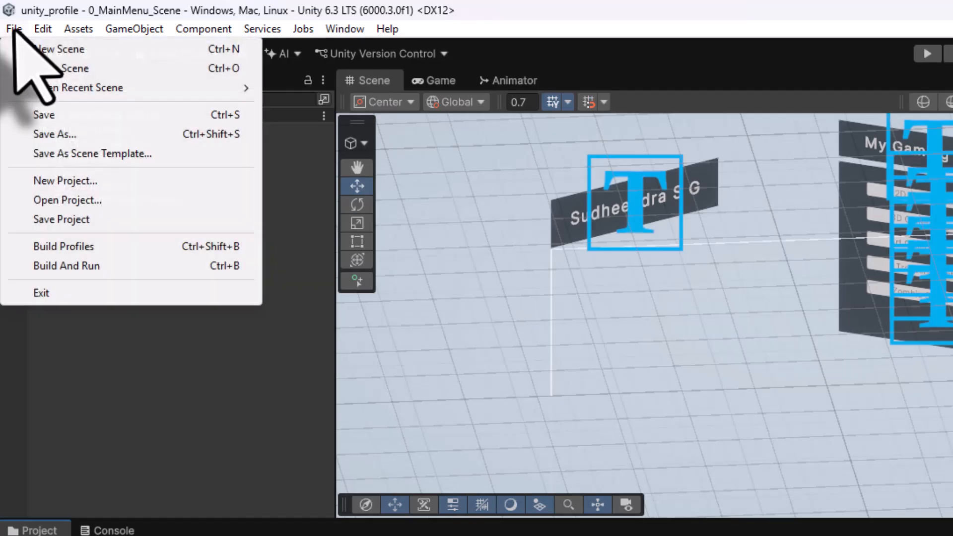
click(60, 247)
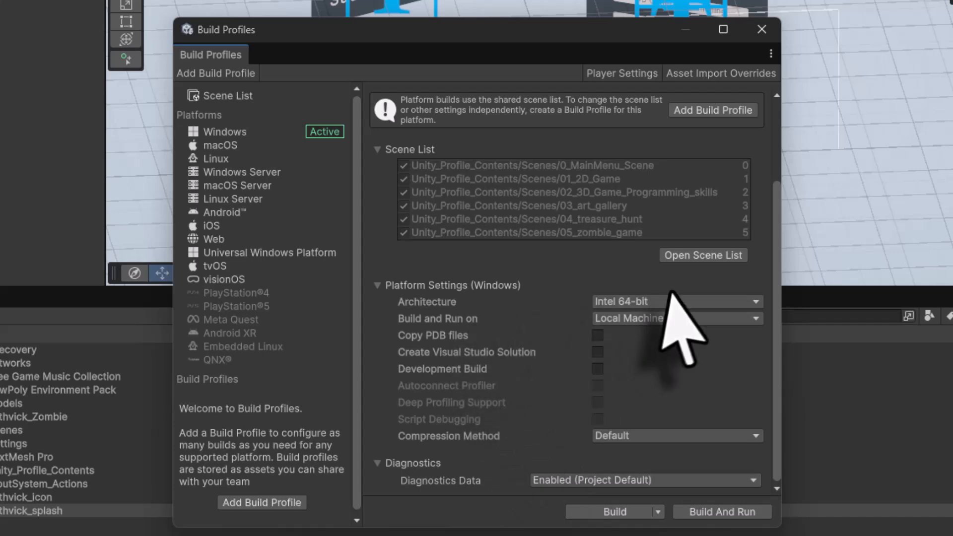
Set Architecture to Intel 64-bit and Build and Run on to Local Machine for the Windows platform
click(665, 301)
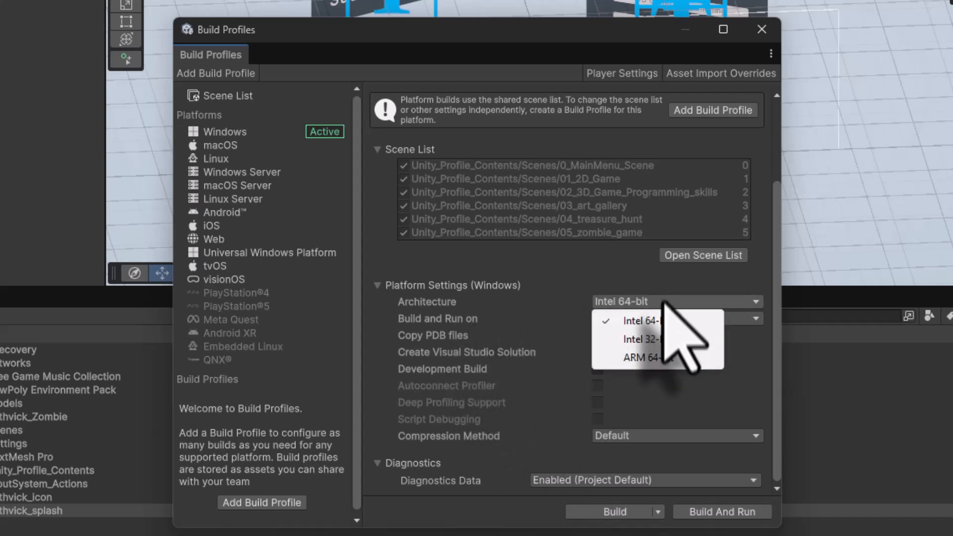
click(447, 278)
click(645, 319)
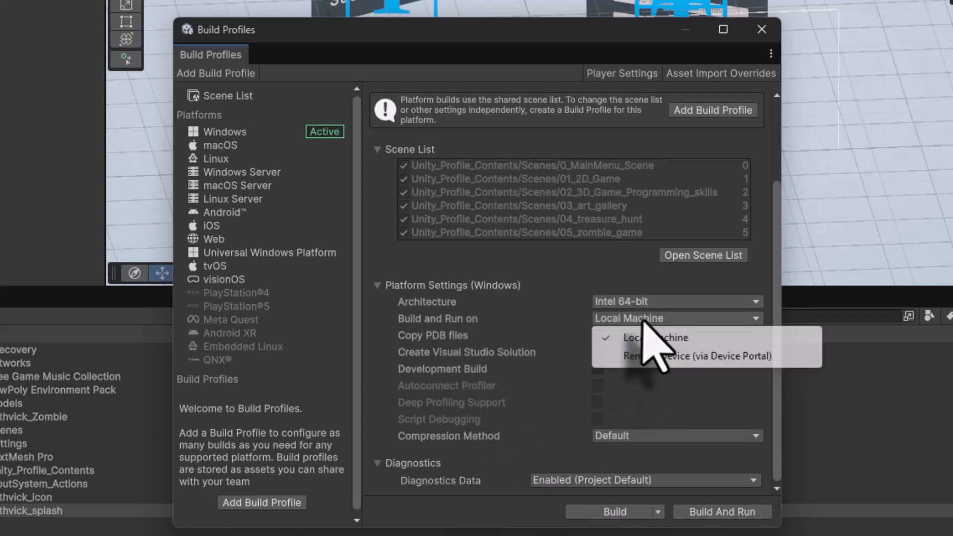
click(650, 338)
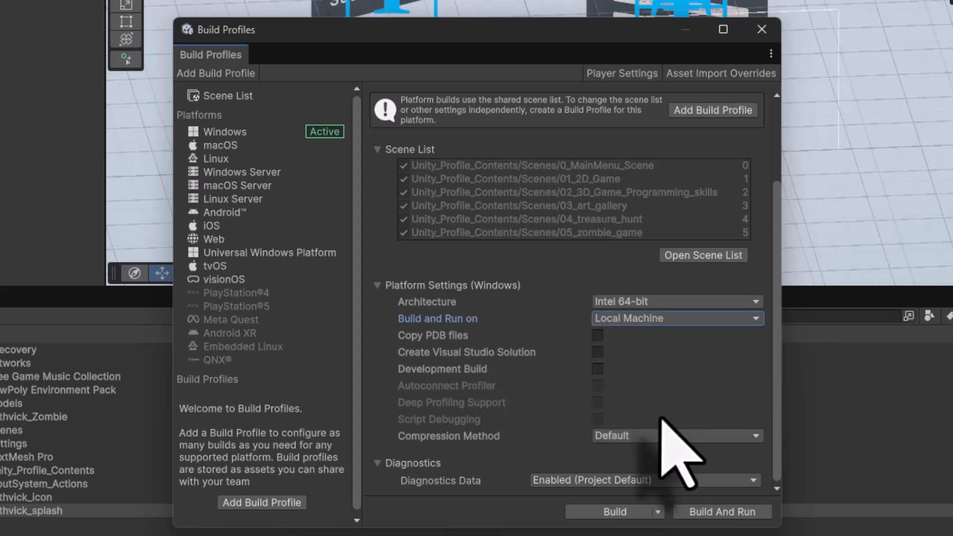
Build the game into a new folder named windows inside the unity_profile project folder
click(608, 512)
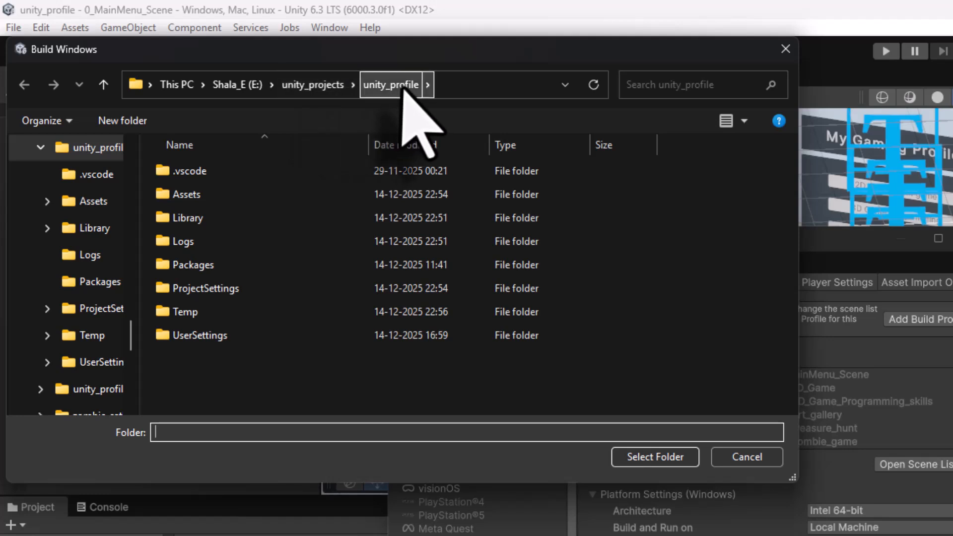
click(109, 124)
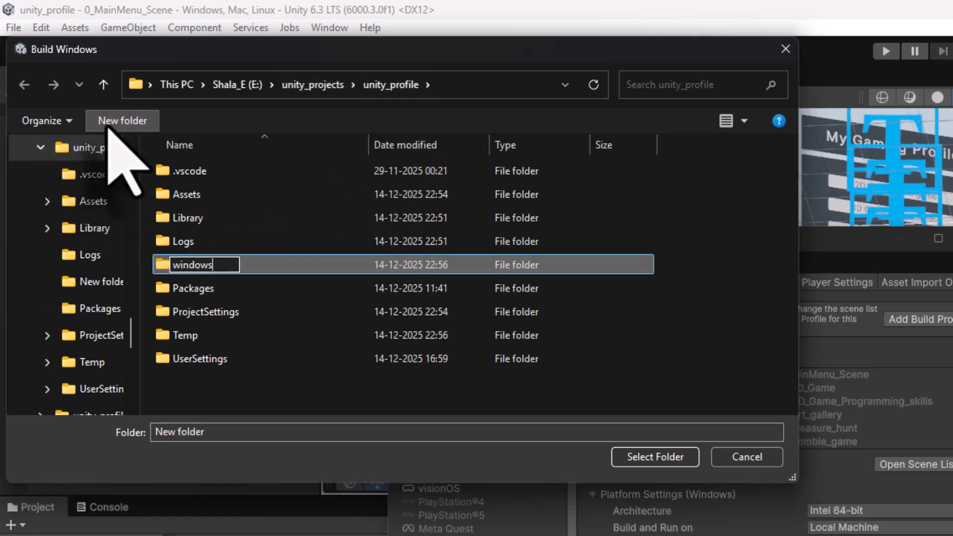
key(Return)
double_click(221, 359)
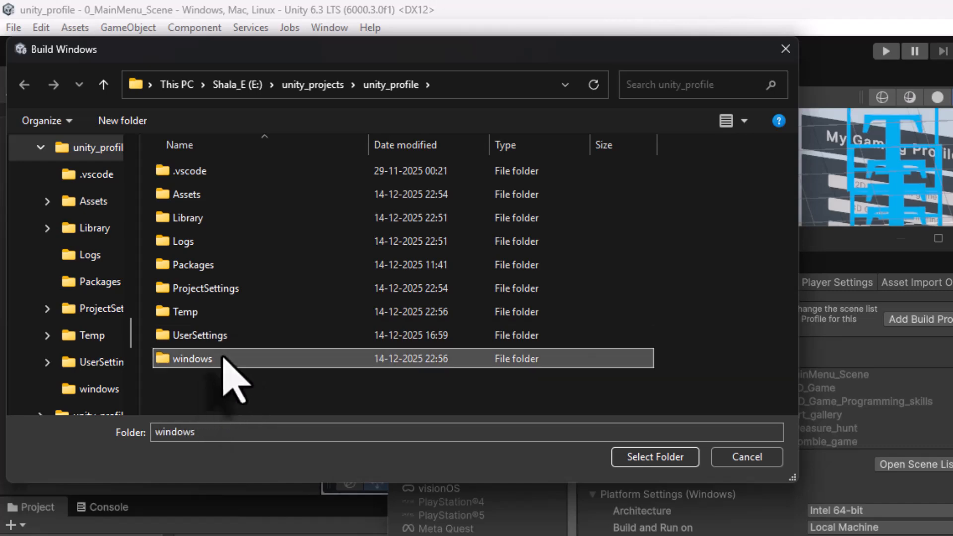
click(656, 457)
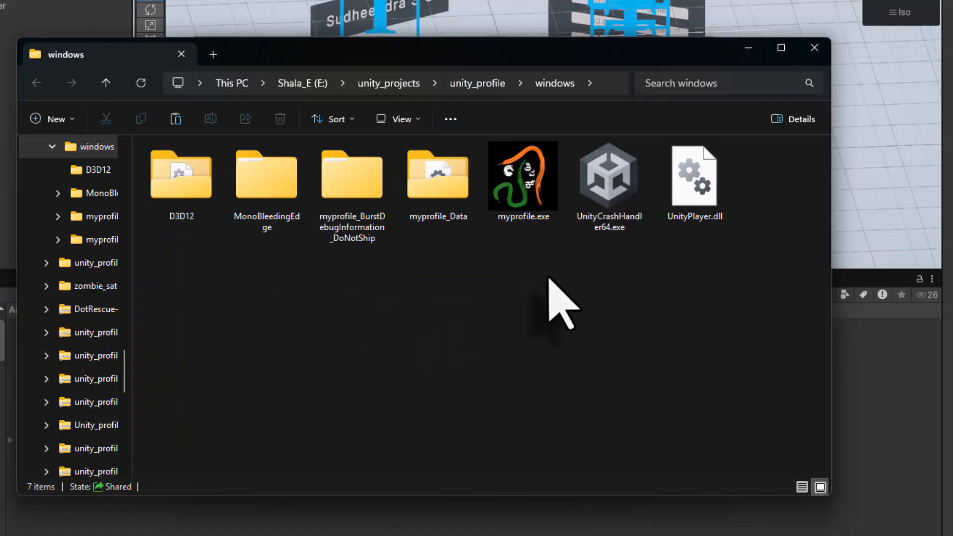
Launch myprofile.exe from the windows build folder, test the 2D Living room game, and close it
click(528, 189)
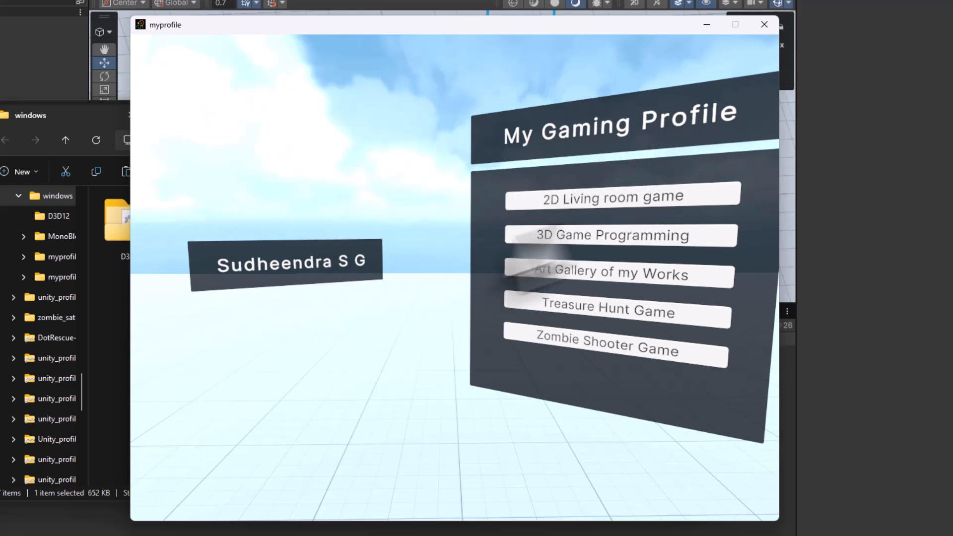
click(604, 201)
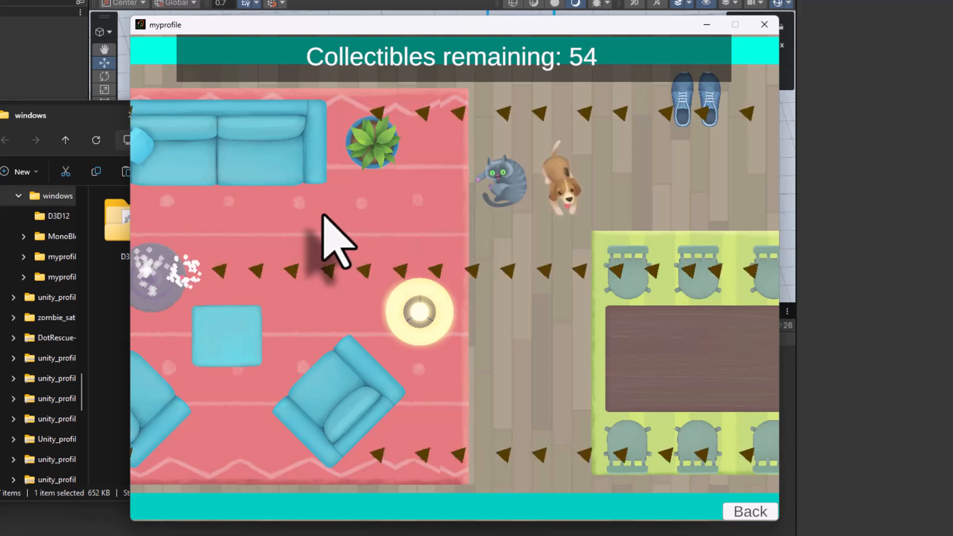
key(Right)
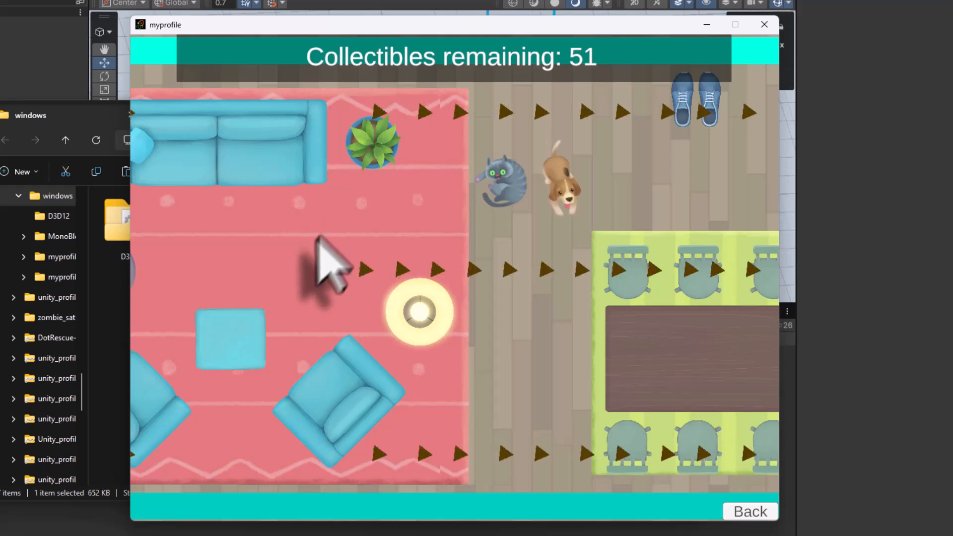
click(181, 270)
key(Right)
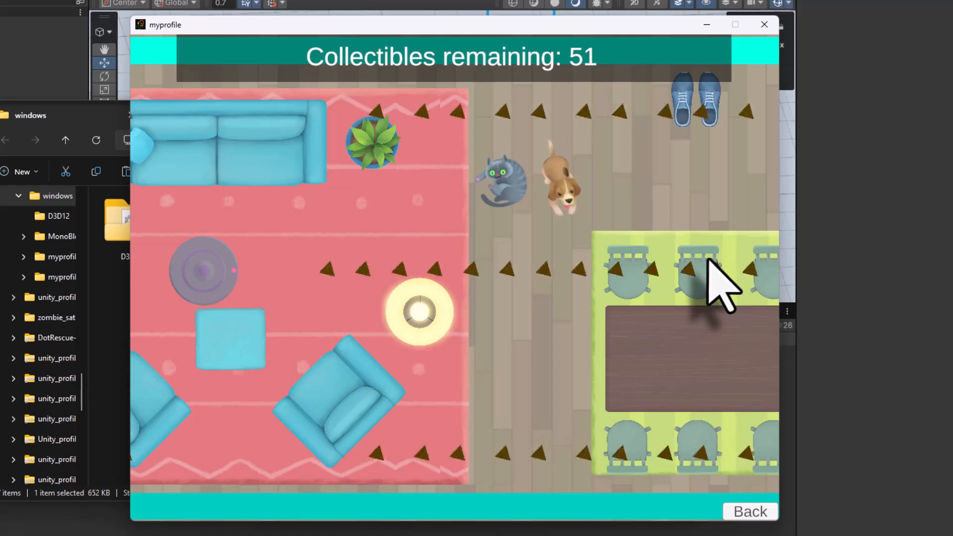
click(765, 24)
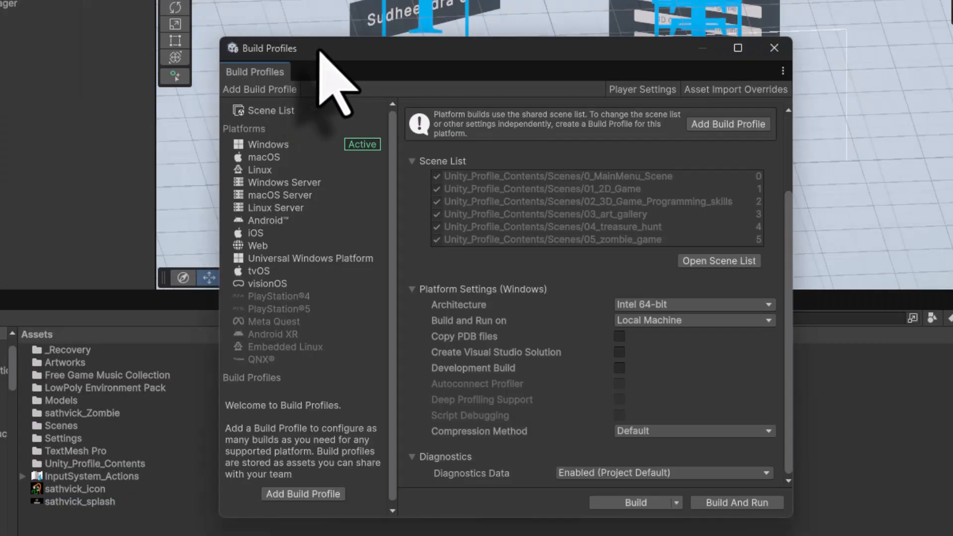
Open Player Settings, set Fullscreen Mode to Maximized Window under Resolution and Presentation, and close it
click(642, 90)
scroll(559, 360, down, 3)
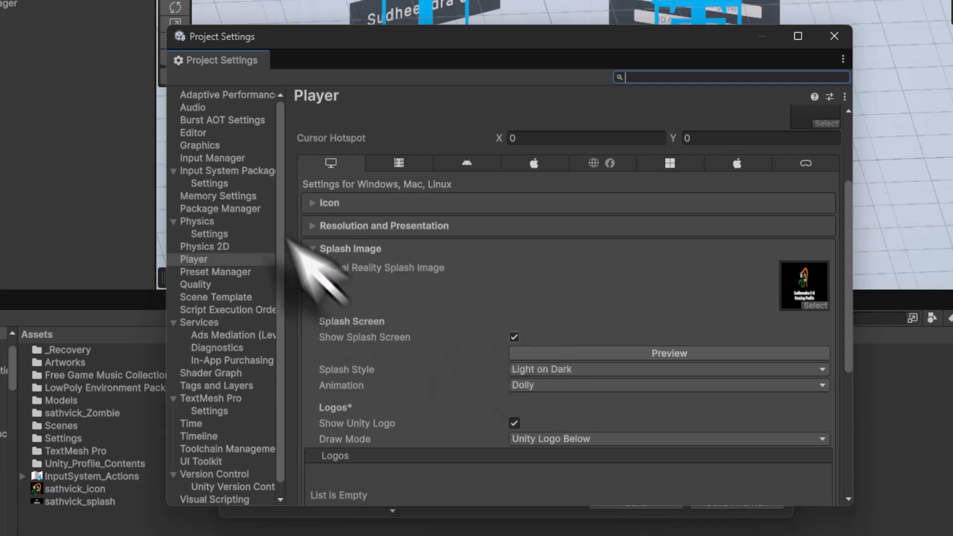
click(312, 226)
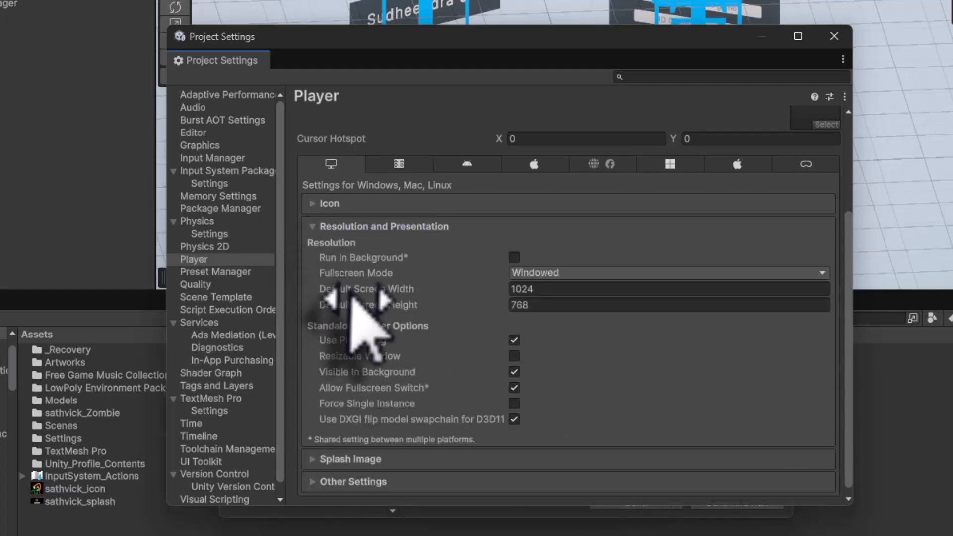
click(586, 275)
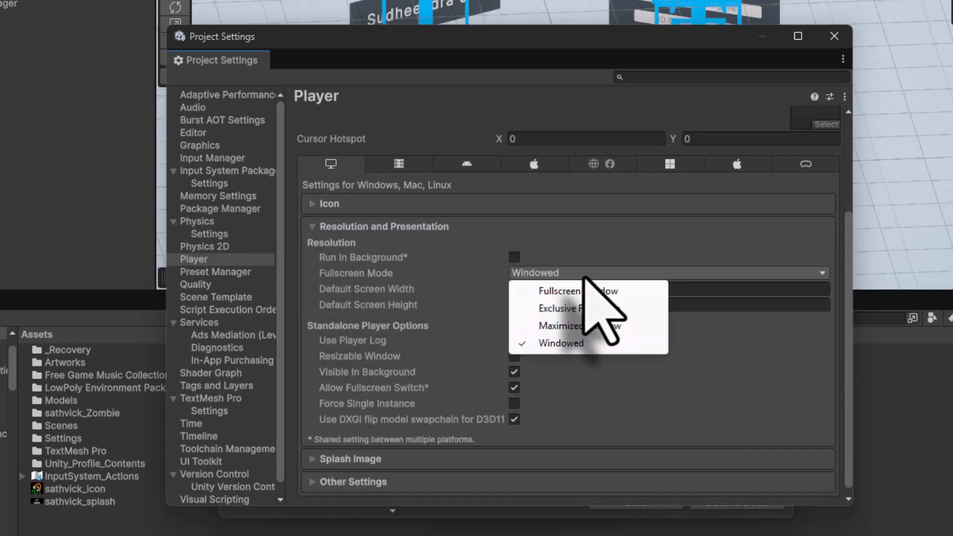
click(586, 326)
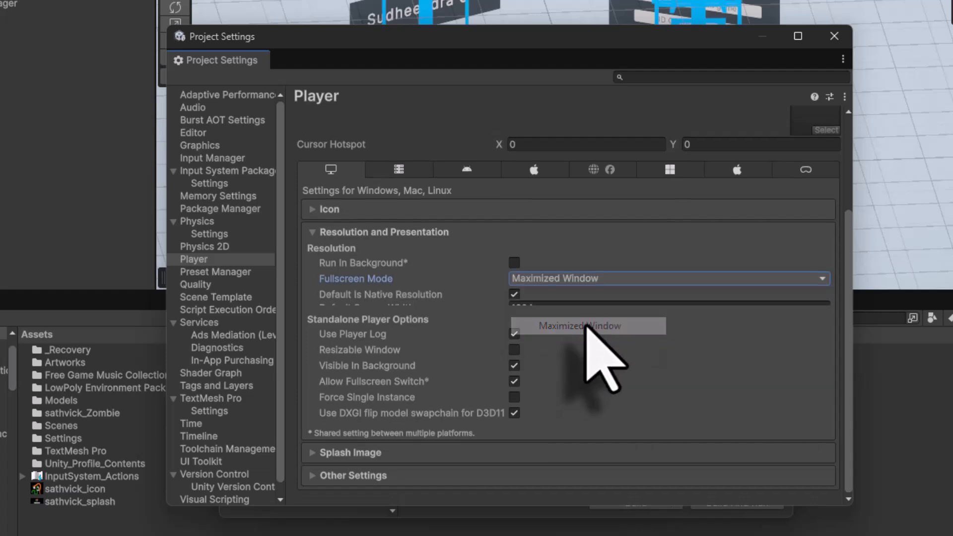
click(832, 36)
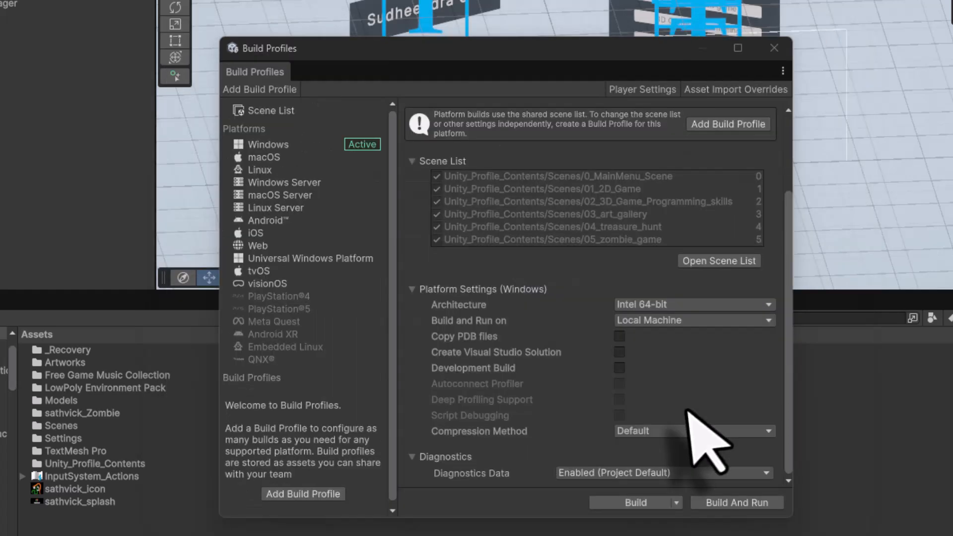
Rebuild the game into the windows folder
click(621, 503)
double_click(253, 335)
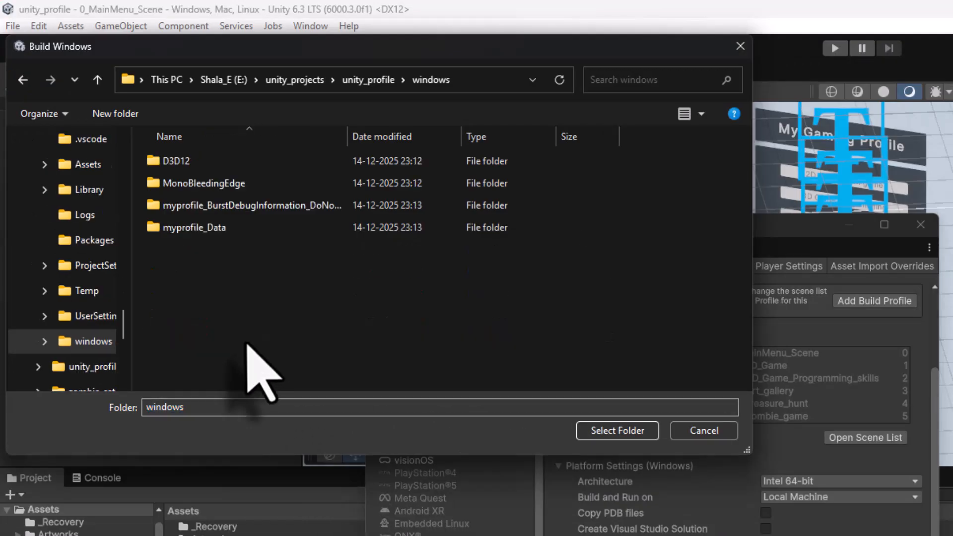
click(620, 431)
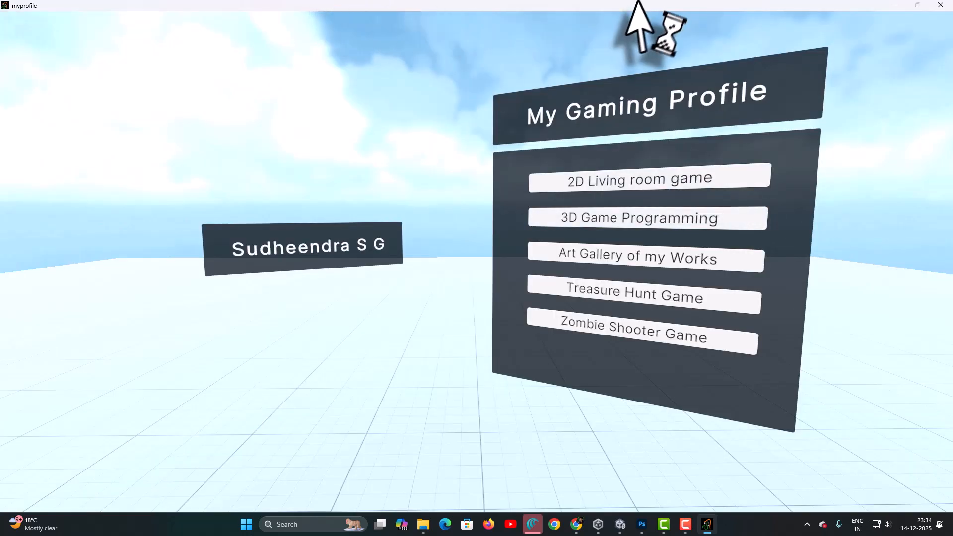
Test the 2D Living room game and 3D Game Programming scenes in the maximized build, returning to the menu
click(626, 182)
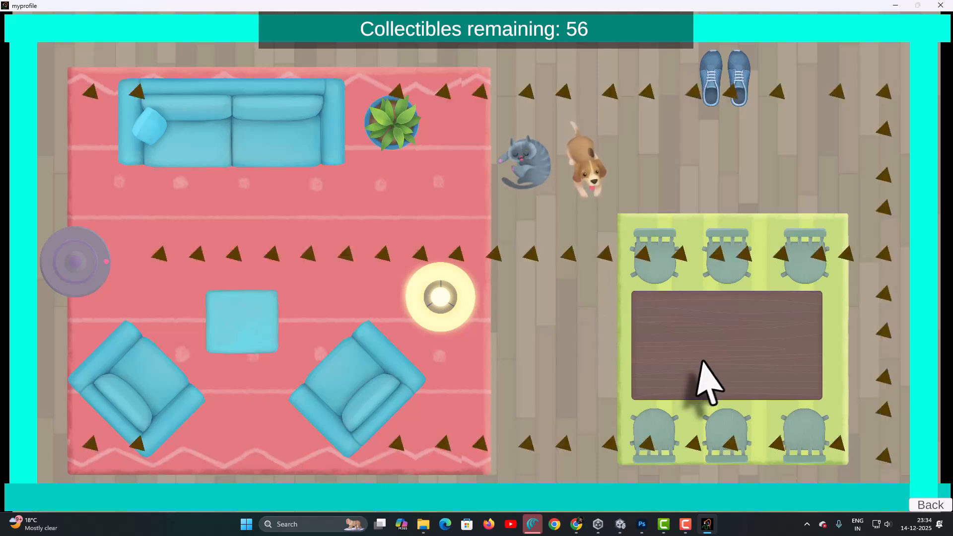
click(931, 505)
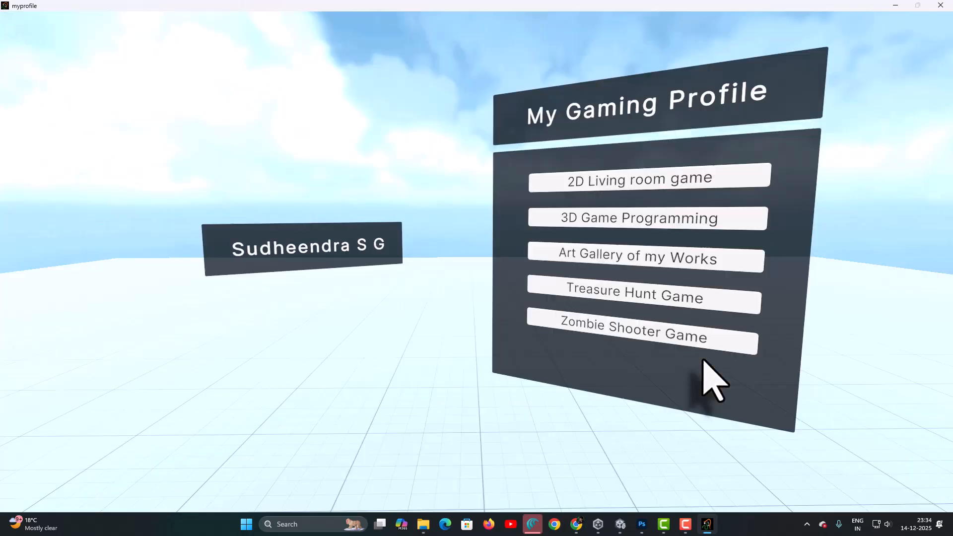
click(650, 237)
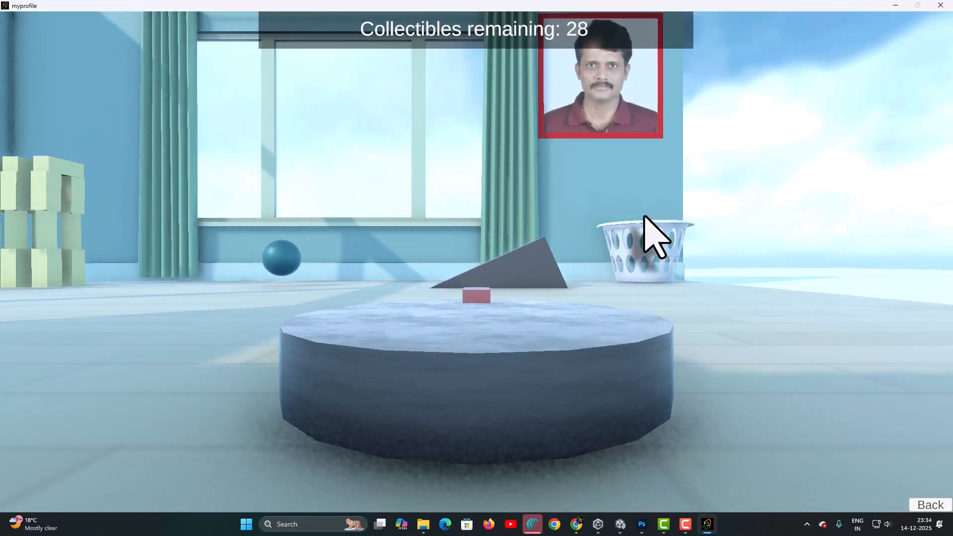
key(Left)
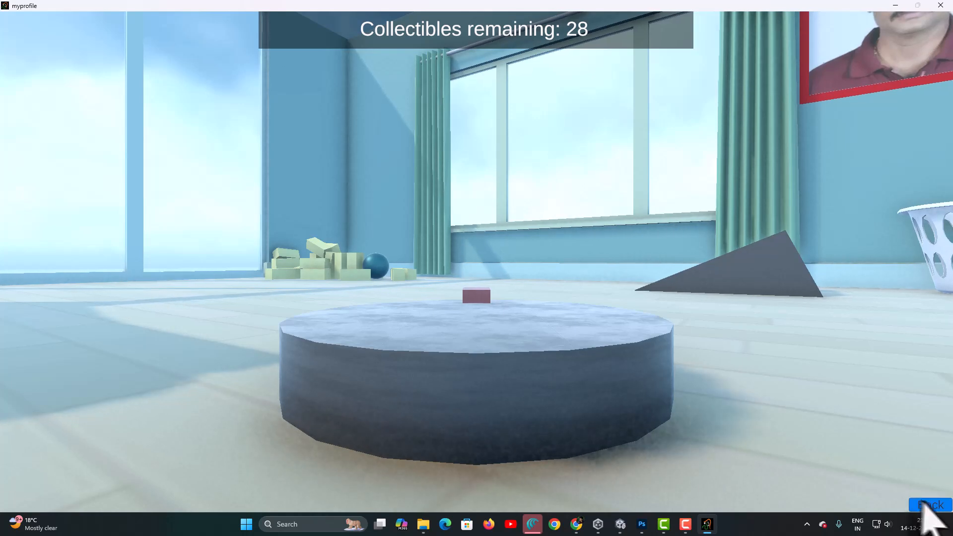
click(924, 505)
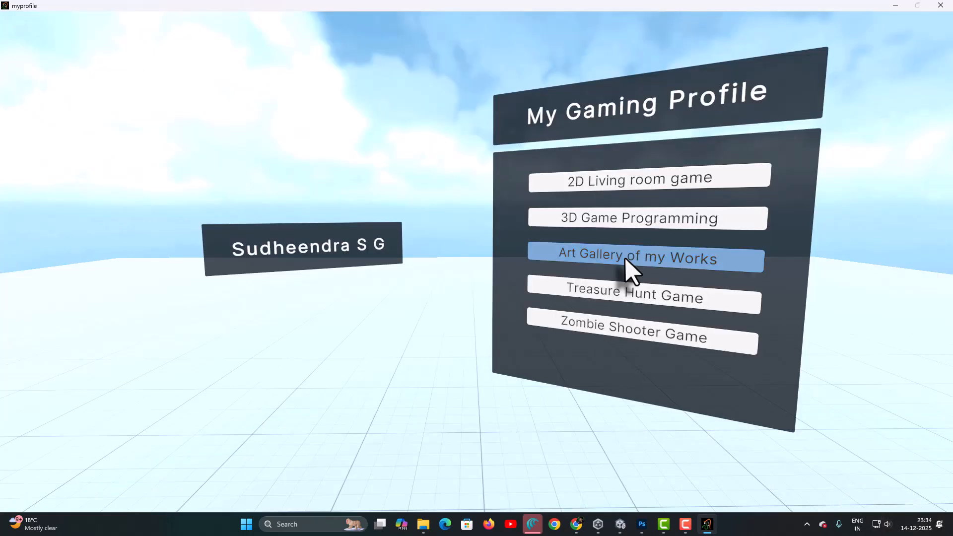
Test the Art Gallery of my Works and Treasure Hunt Game scenes, returning to the menu each time
click(631, 271)
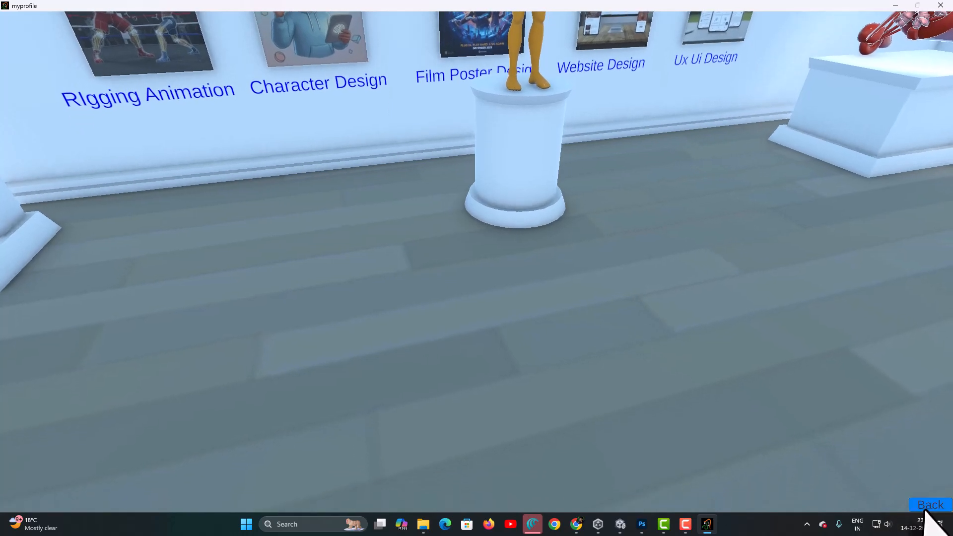
click(927, 508)
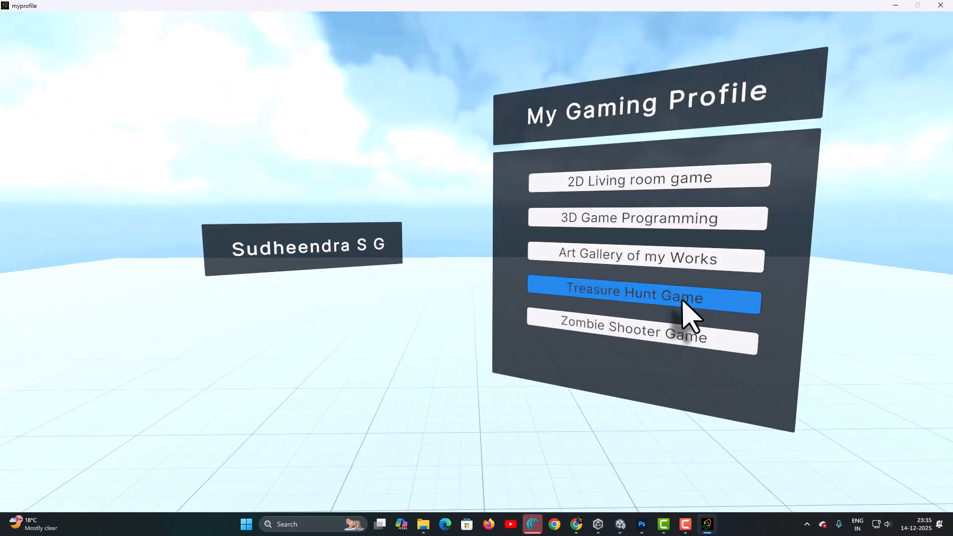
click(691, 317)
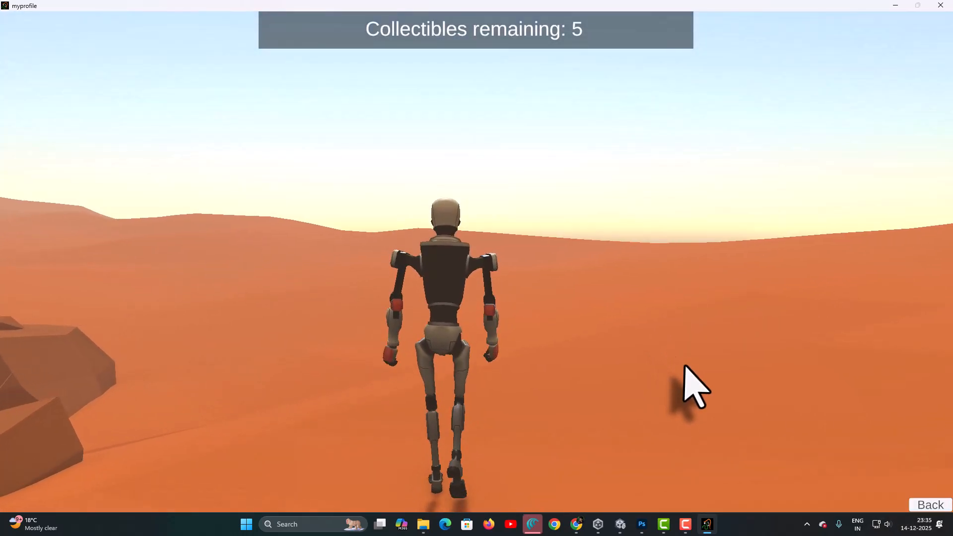
key(w)
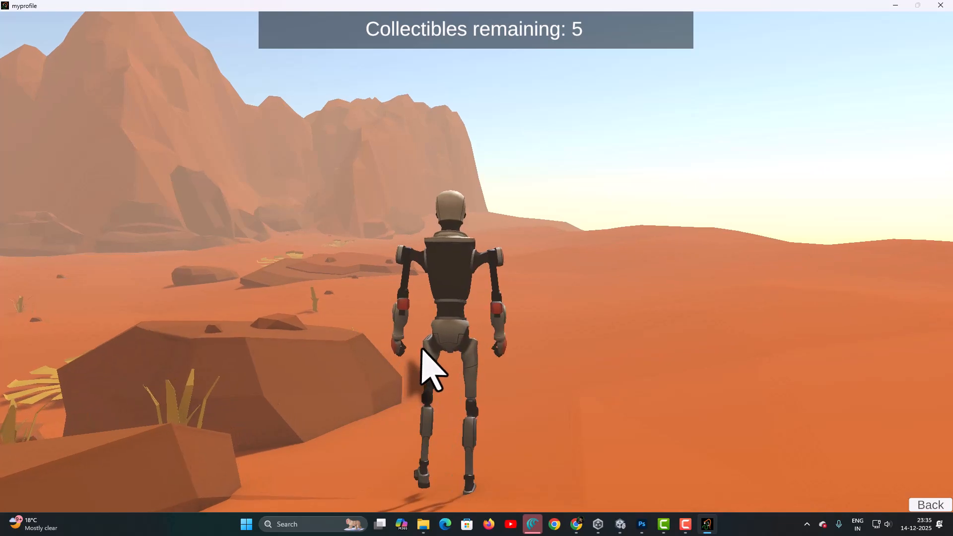
key(Escape)
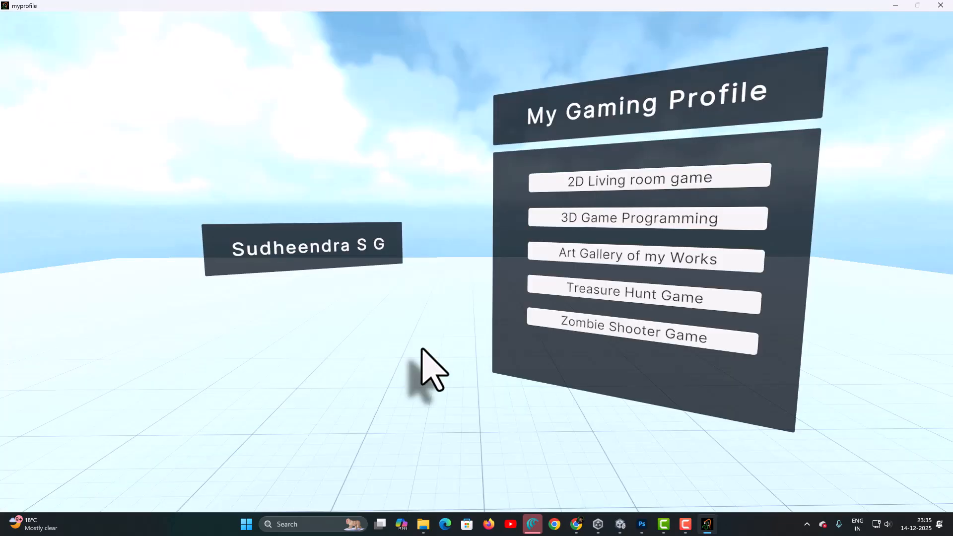
Test the Zombie Shooter Game scene by walking forward and shooting, return to the menu, and close the game
click(640, 331)
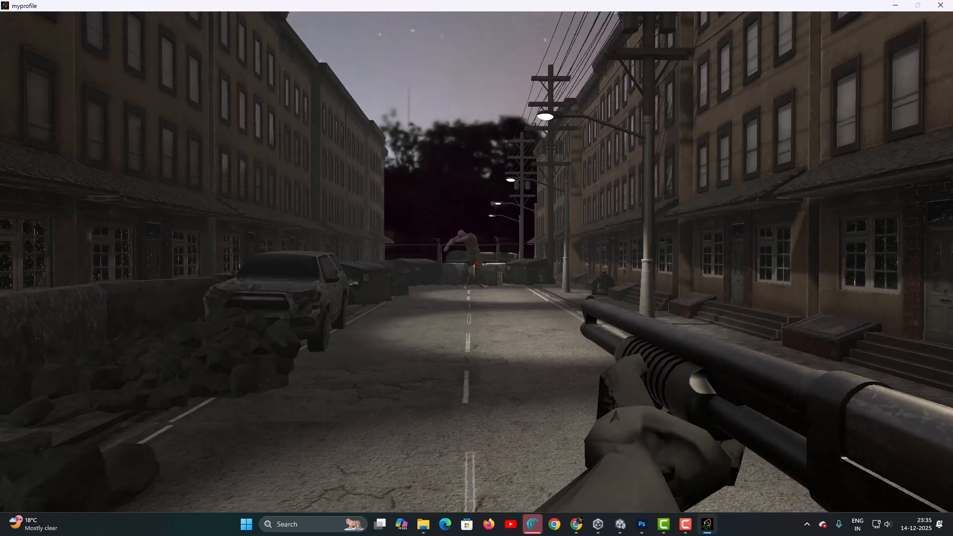
key(w)
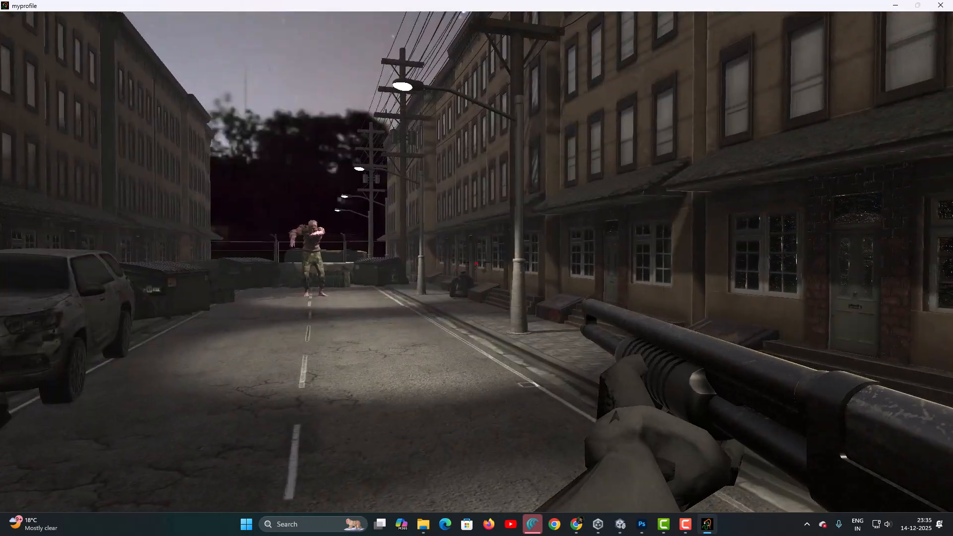
key(w)
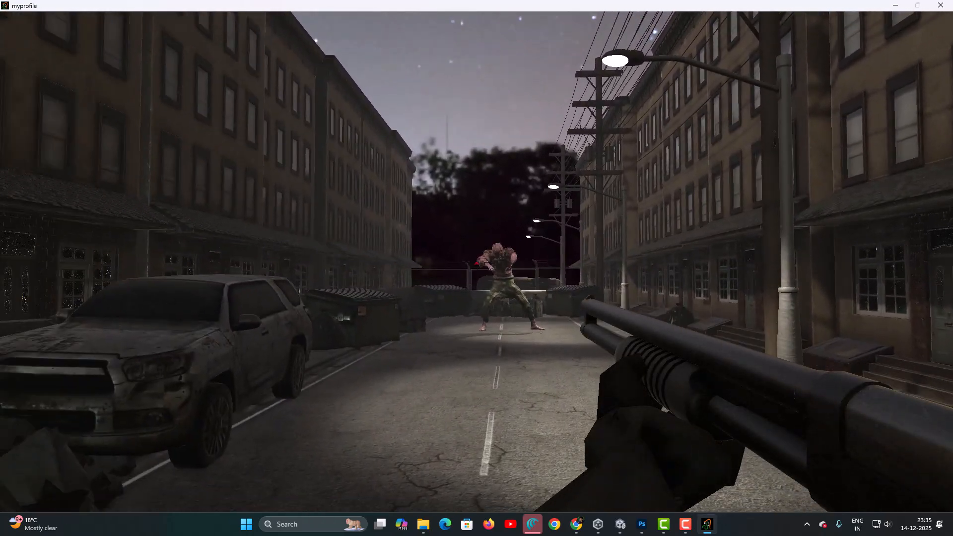
click(477, 269)
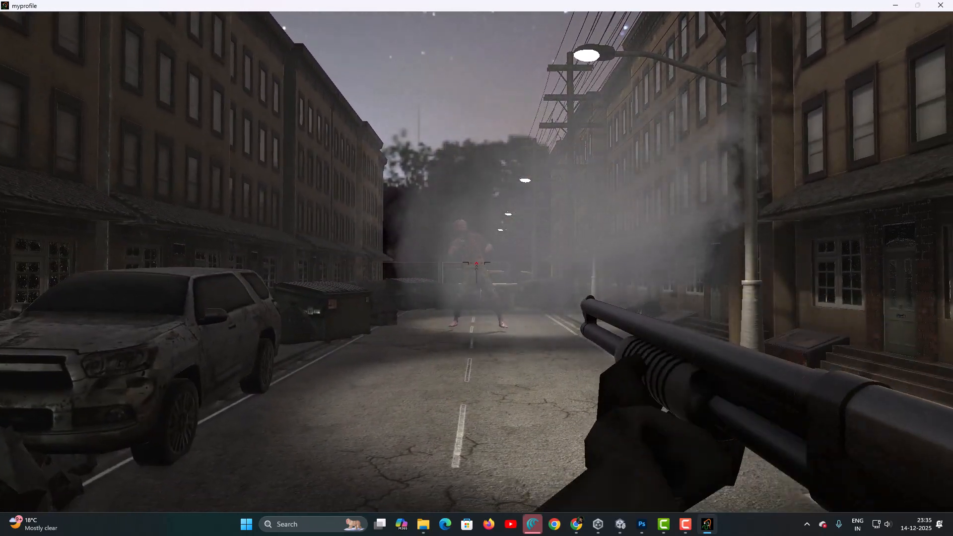
key(Escape)
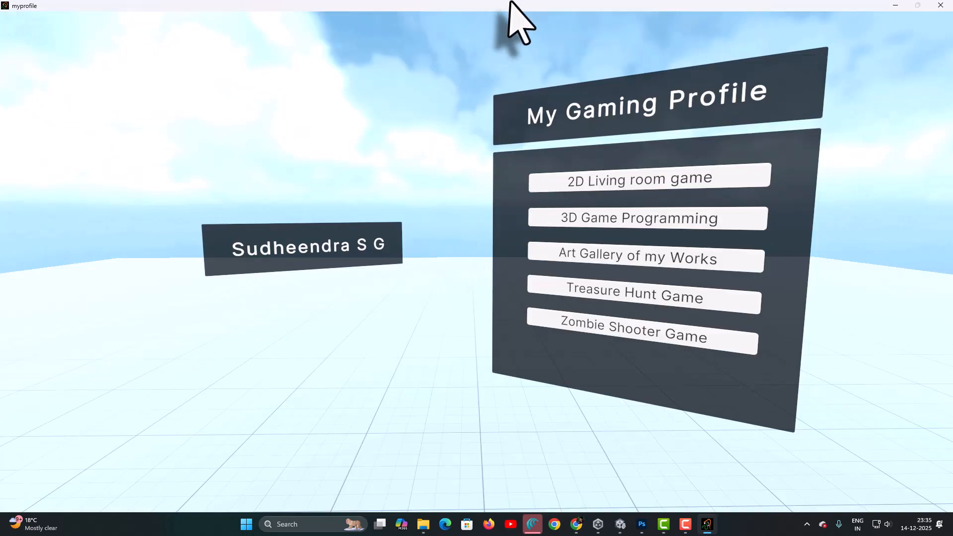
click(941, 5)
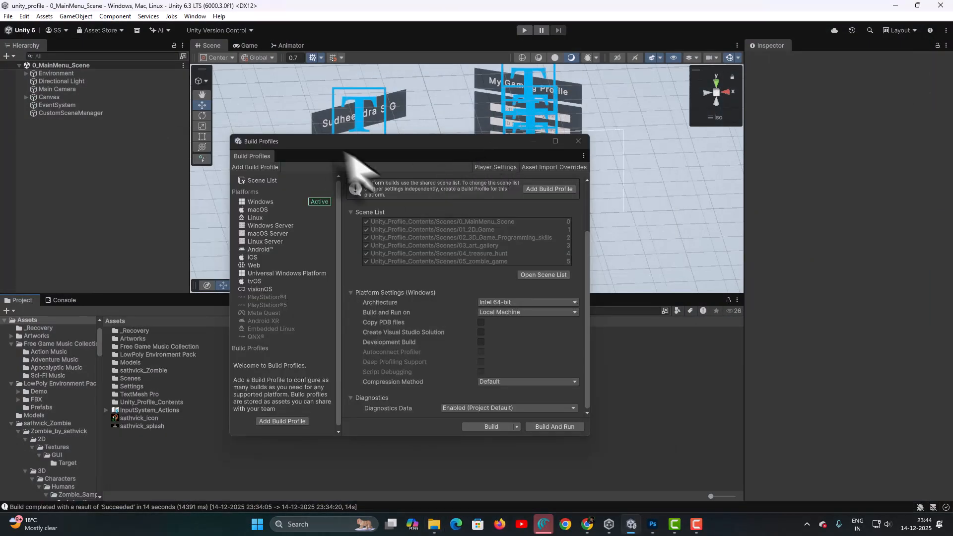
Close the Build Profiles window and inspect the main menu Canvas in the Game view
click(579, 141)
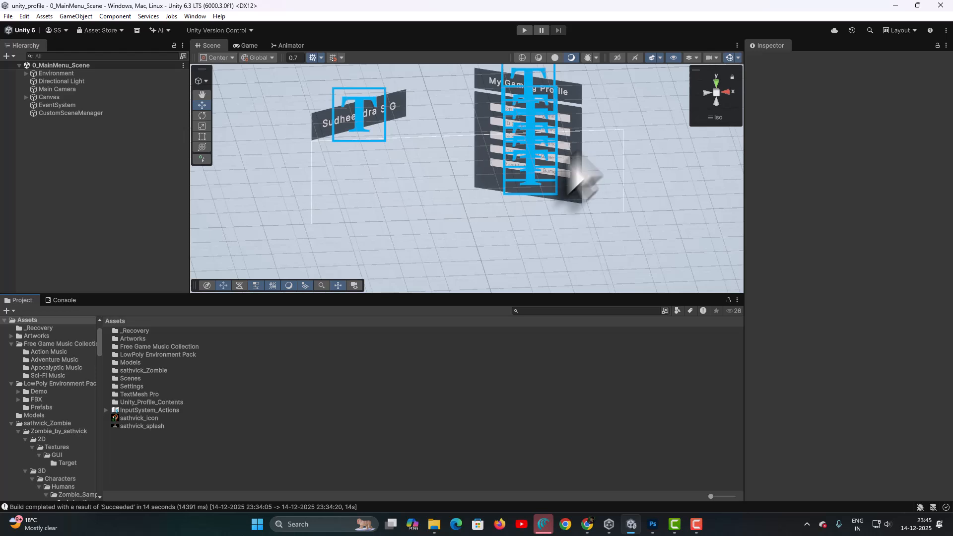
click(48, 97)
click(247, 45)
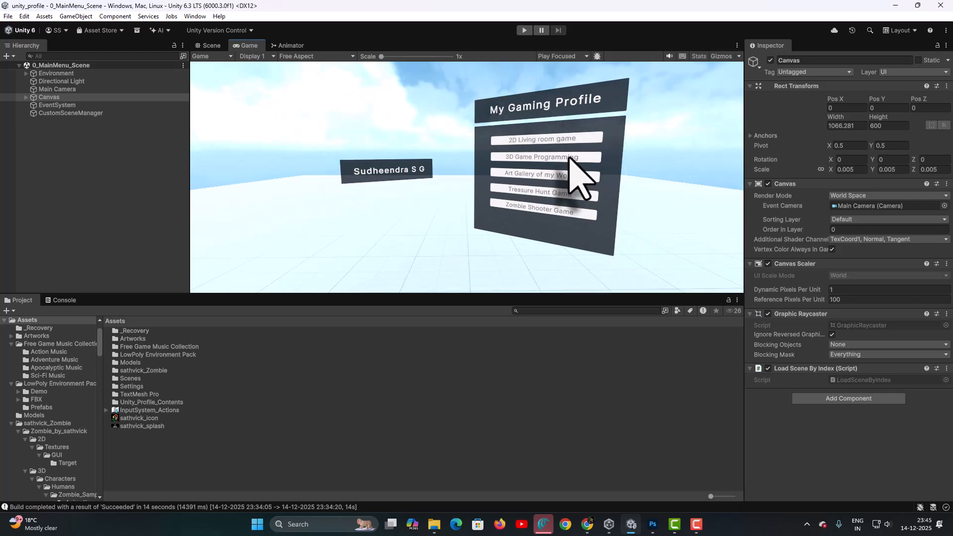
click(84, 66)
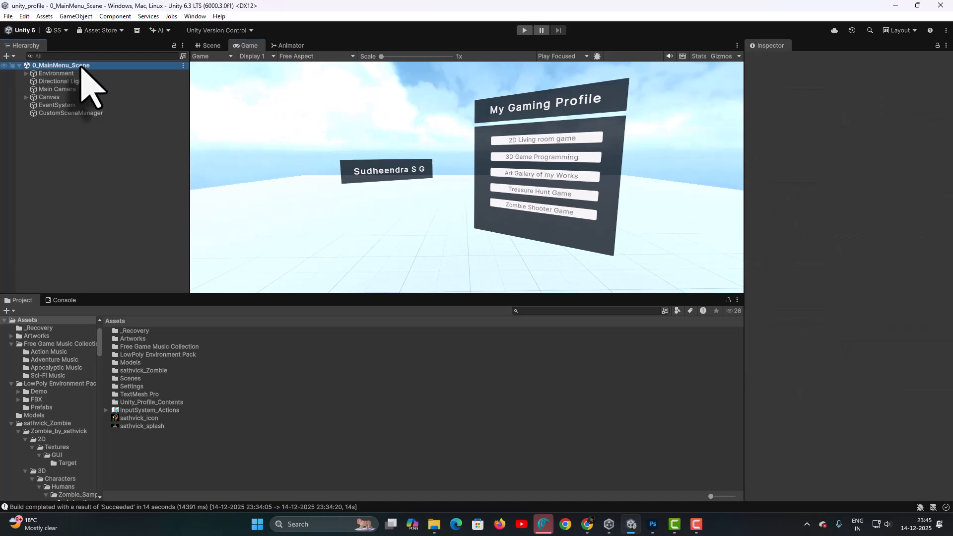
click(209, 46)
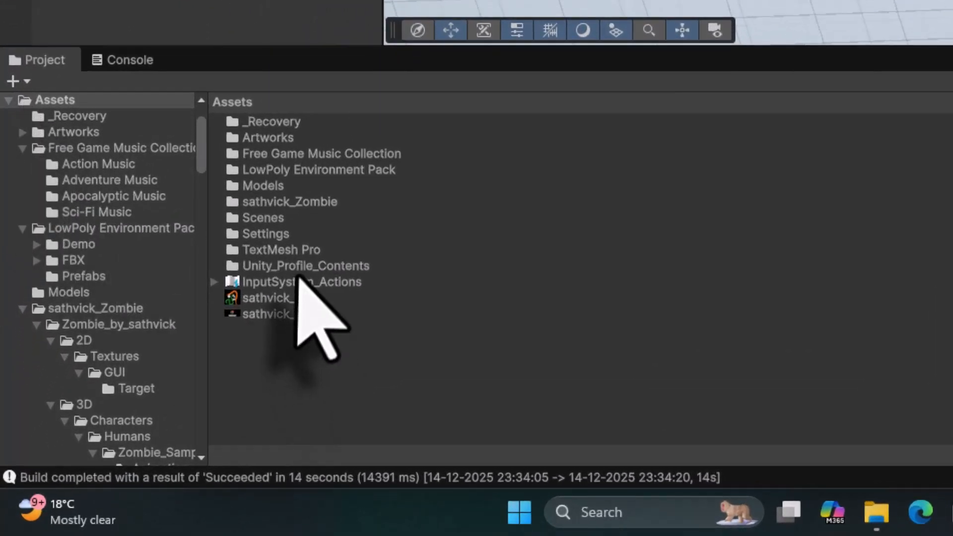
Add the KIDSROOM prefab from Unity_Profile_Contents/Prefabs/MyPrefabs to the main menu scene and reset its Transform
double_click(299, 267)
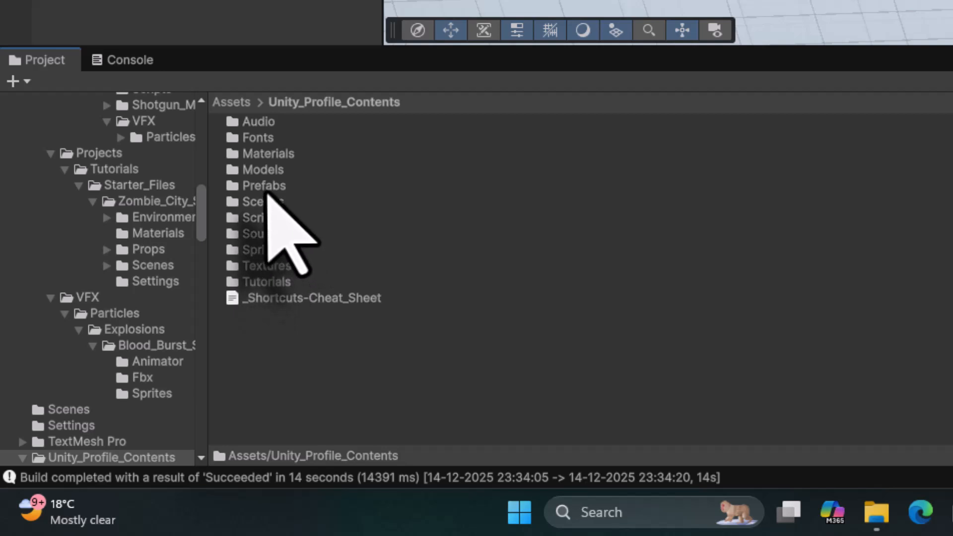
double_click(267, 187)
double_click(271, 234)
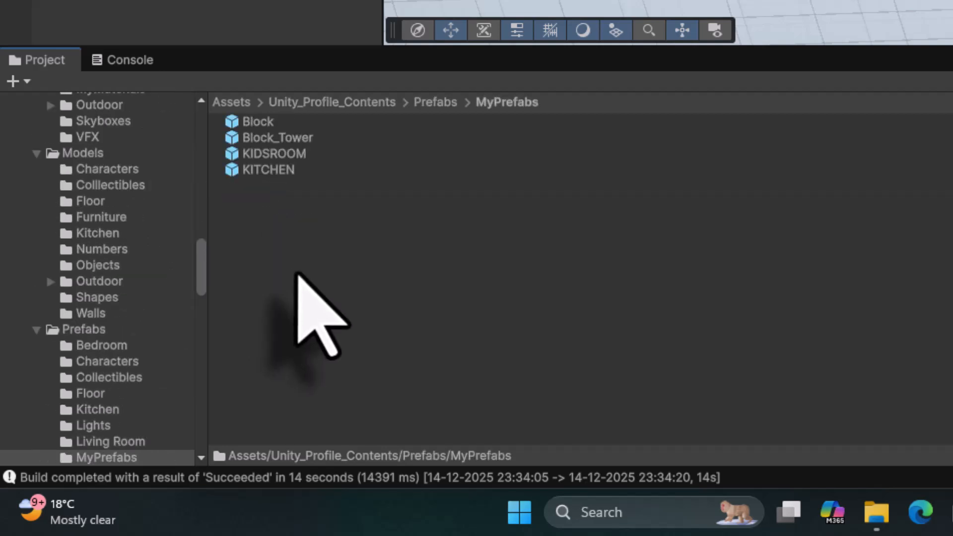
click(274, 158)
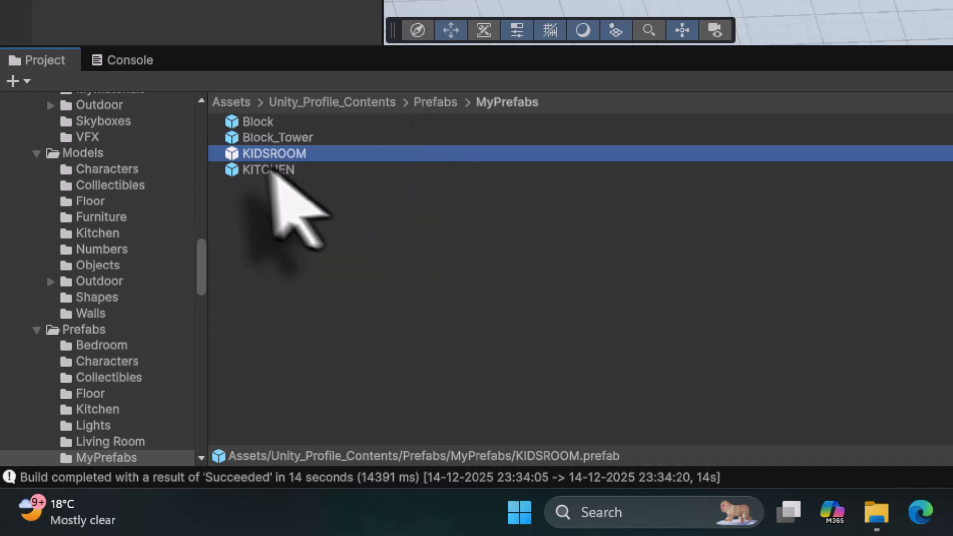
drag(232, 157, 216, 422)
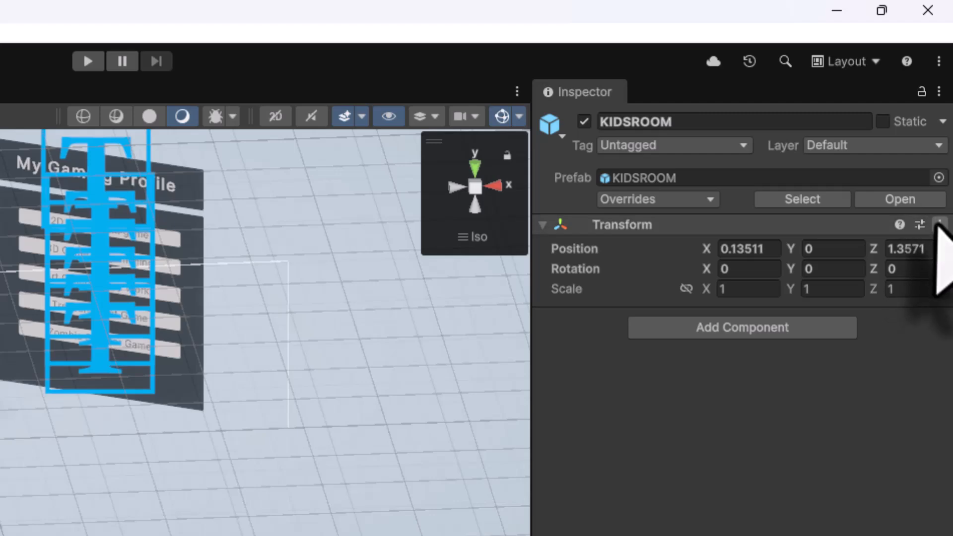
click(939, 225)
click(851, 246)
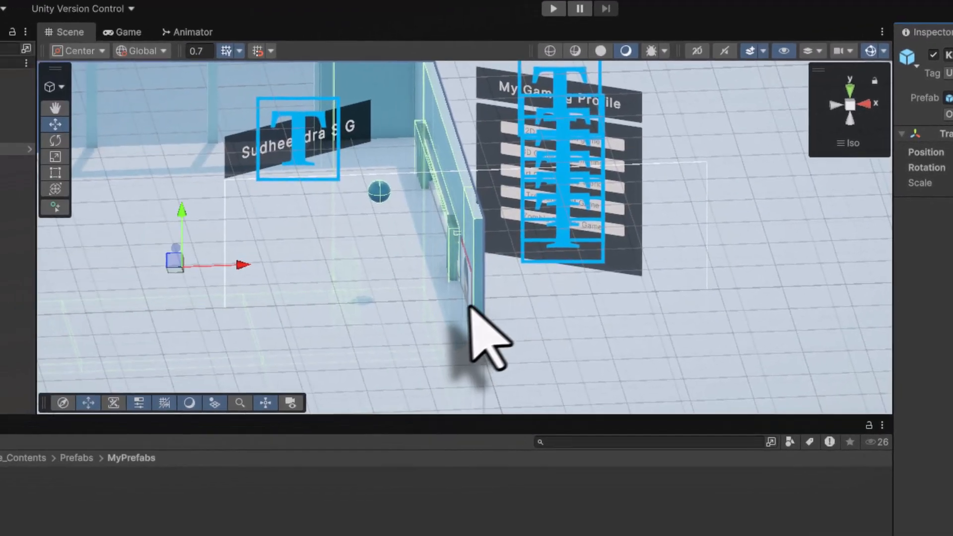
Move the KIDSROOM so it surrounds the menu panel and name label, checking it in the Game view
right_drag(342, 302, 309, 280)
scroll(443, 247, down, 8)
drag(312, 266, 445, 187)
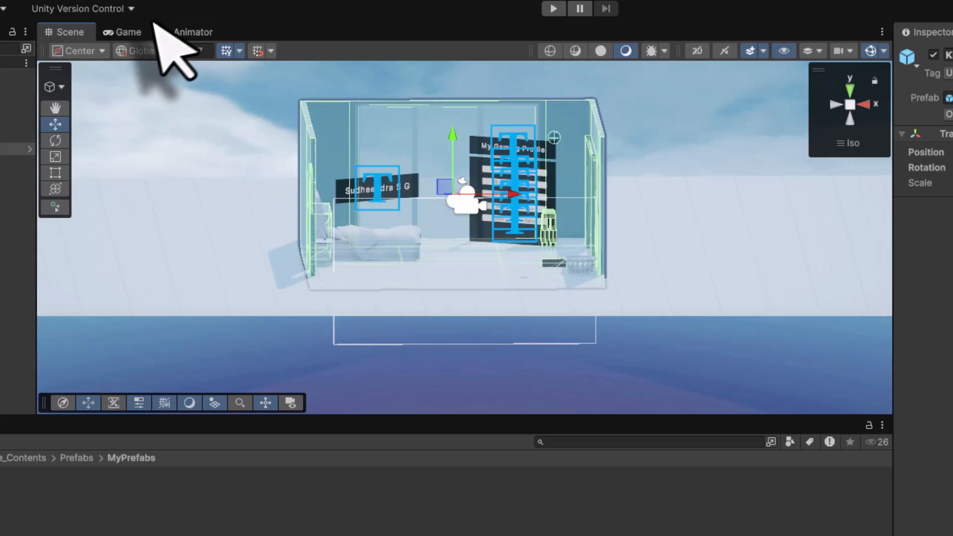
click(131, 31)
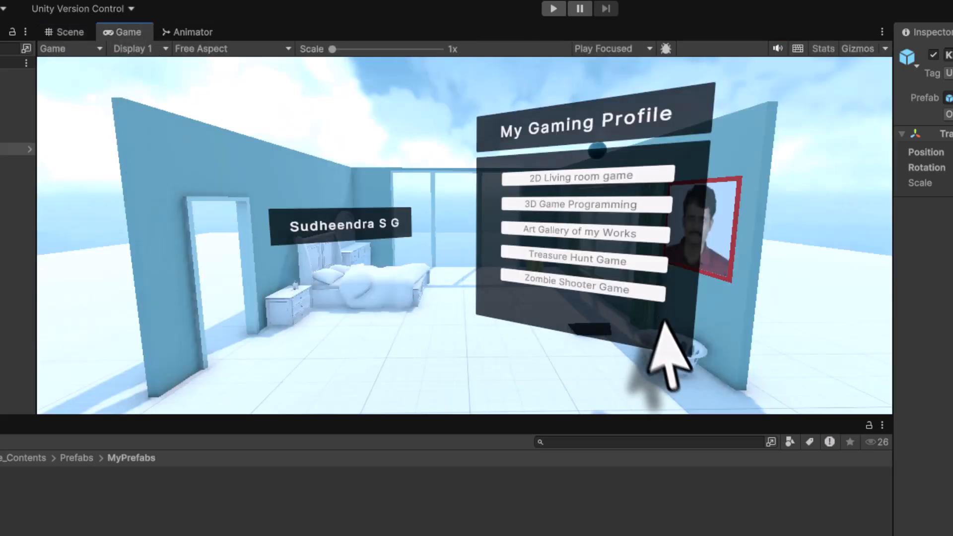
click(61, 32)
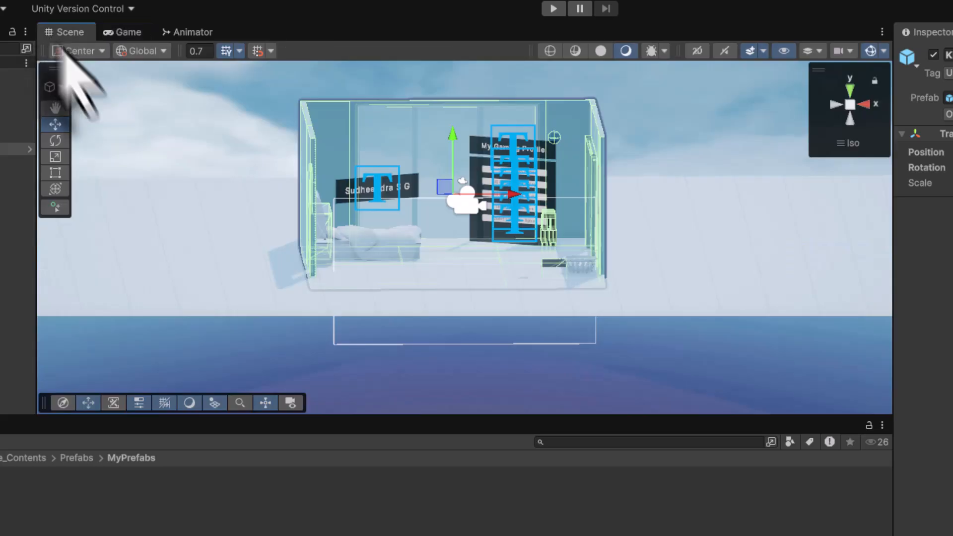
mouse_move(441, 186)
mouse_down()
mouse_move(447, 178)
mouse_move(455, 188)
mouse_up()
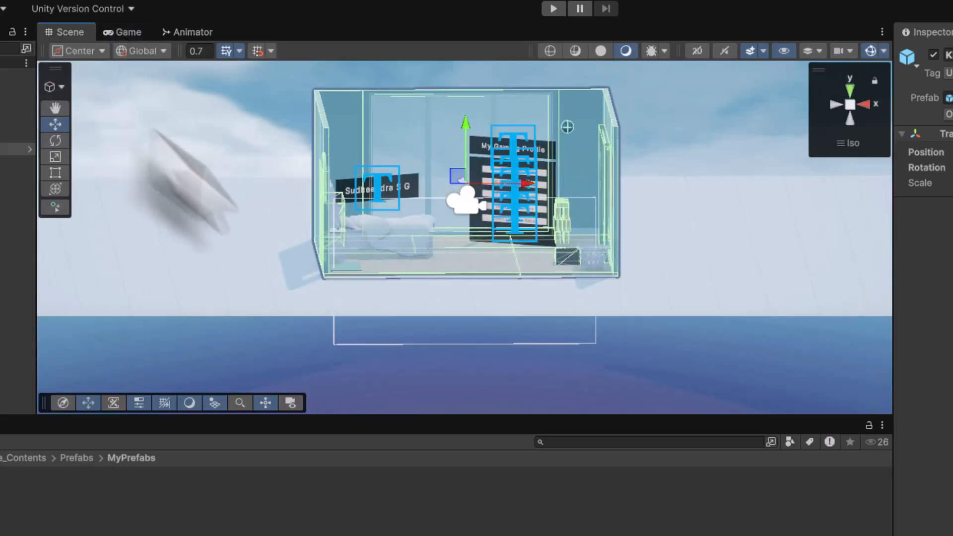
Raise the Main Camera and move it forward to about Y 2.38 and Z -3.18, framing the menu inside the room
right_click(847, 117)
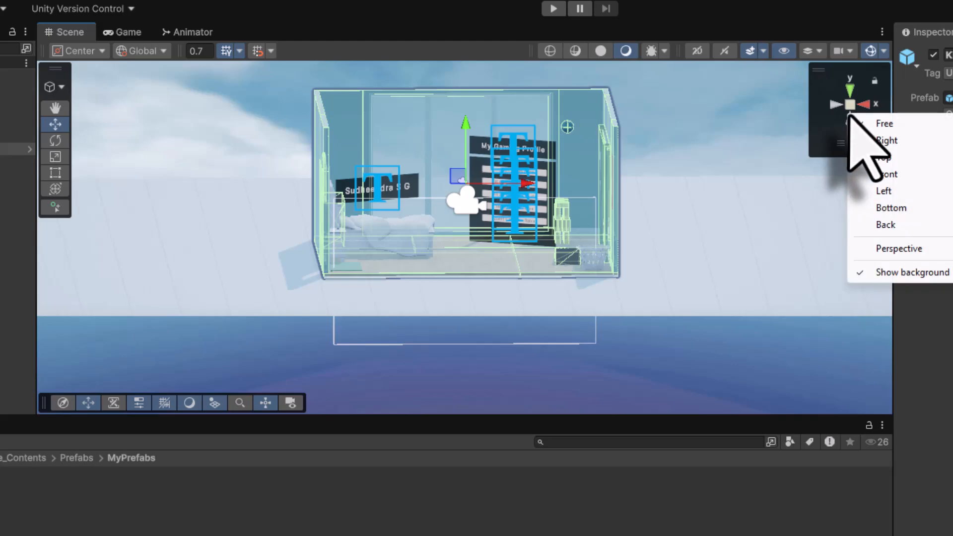
click(901, 250)
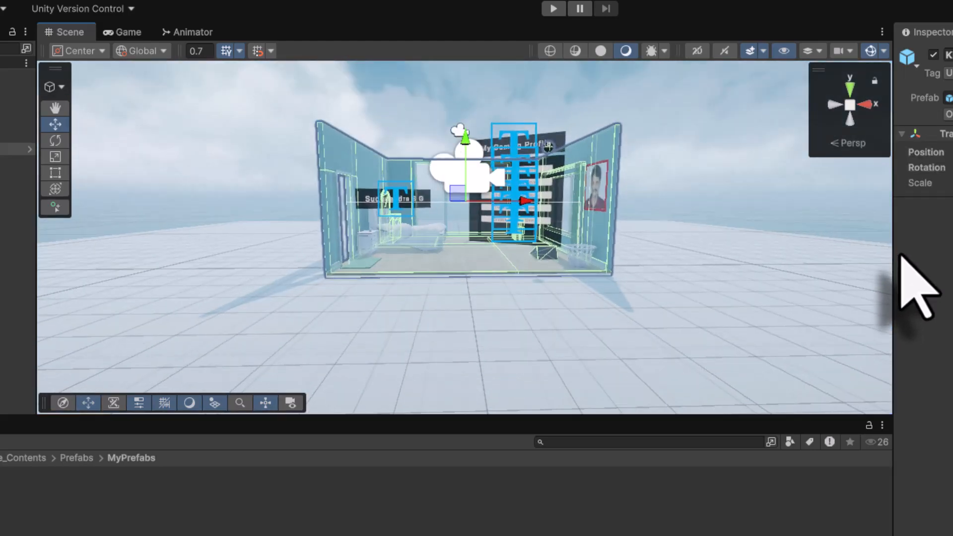
right_drag(755, 273, 616, 251)
middle_drag(616, 251, 410, 292)
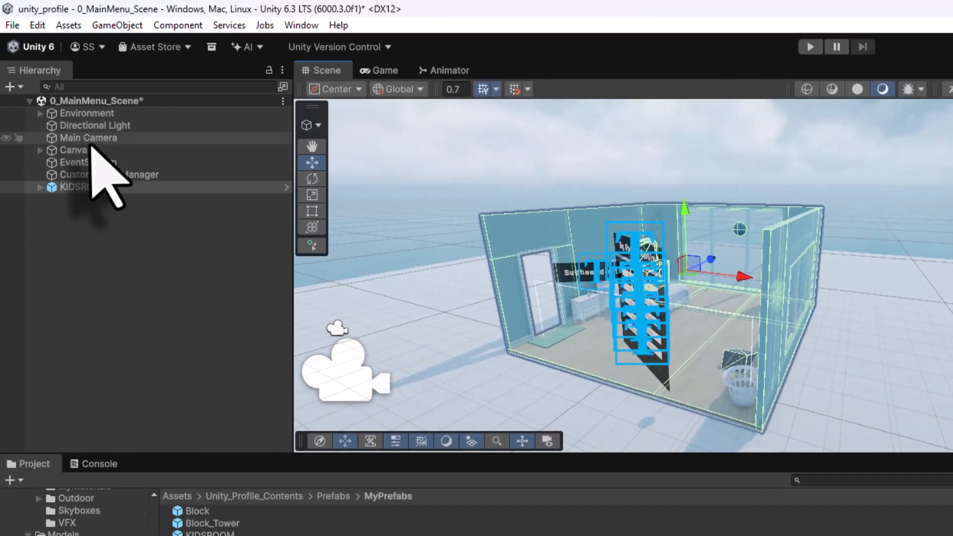
click(90, 139)
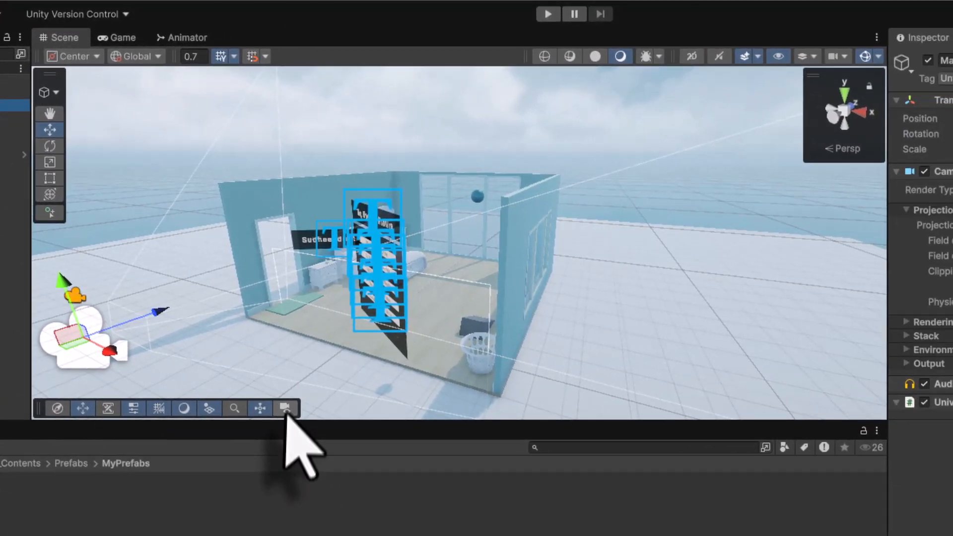
click(285, 408)
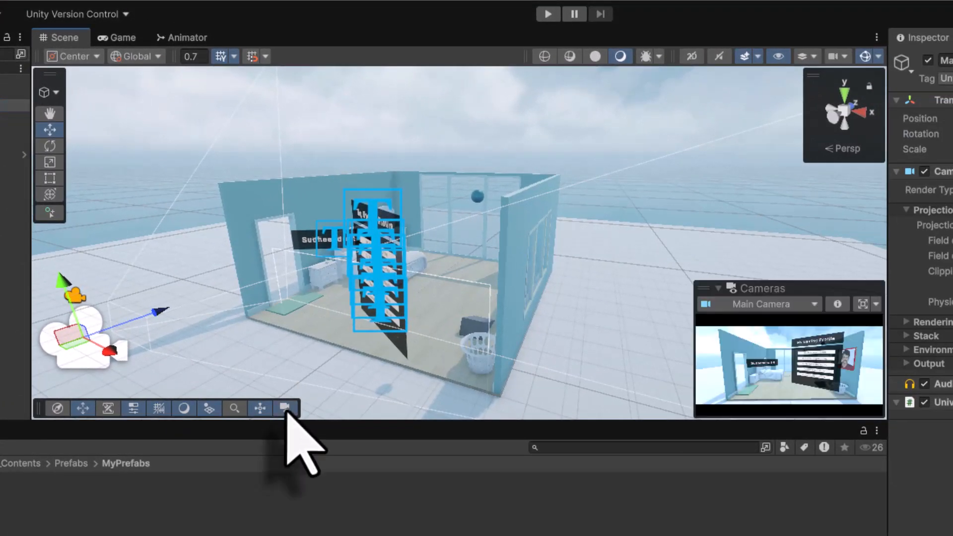
drag(57, 280, 55, 241)
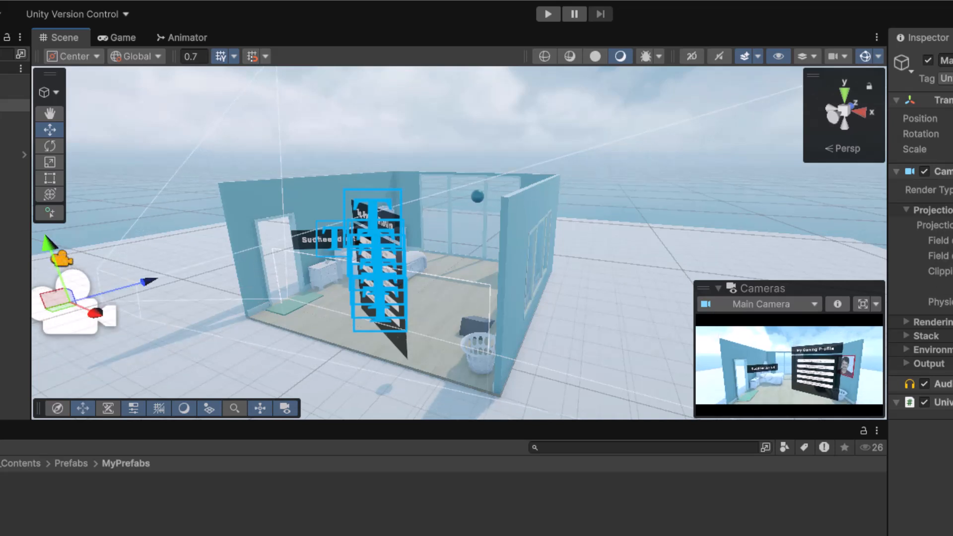
drag(811, 126, 951, 145)
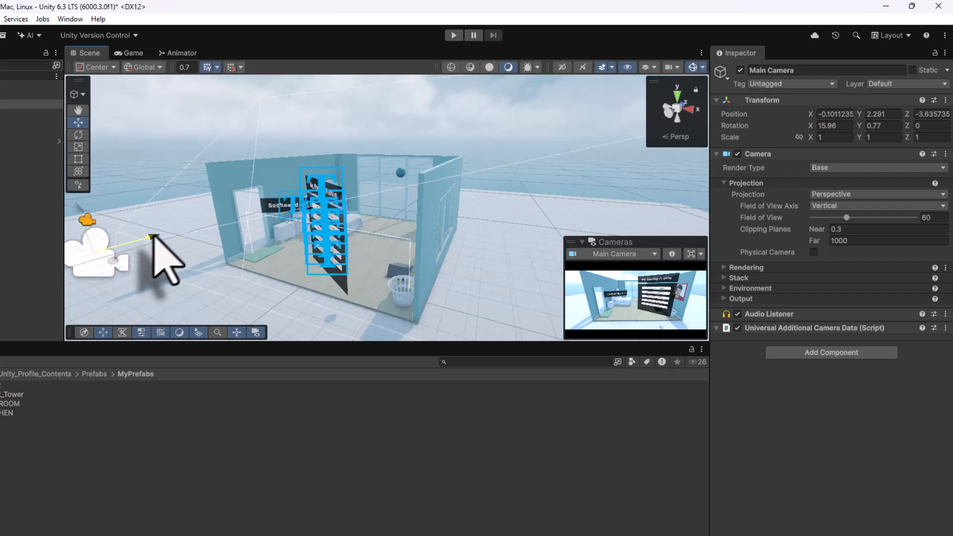
drag(153, 237, 188, 222)
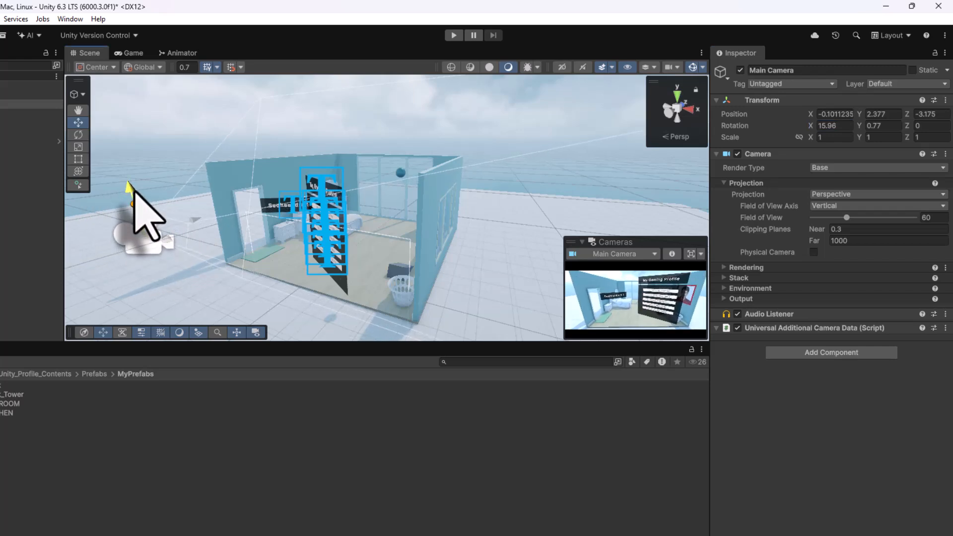
Nudge the KIDSROOM slightly to improve the framing of the menu in the camera view
click(130, 53)
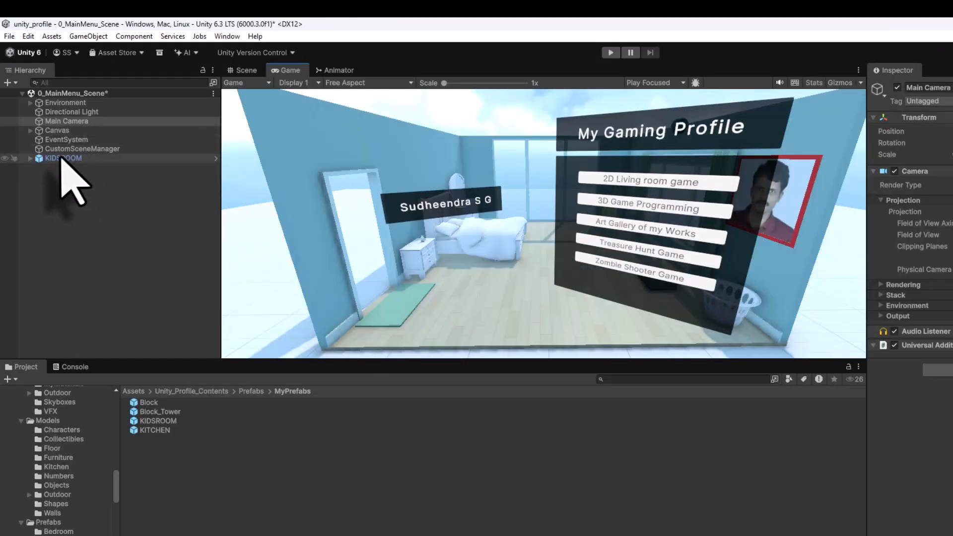
click(63, 158)
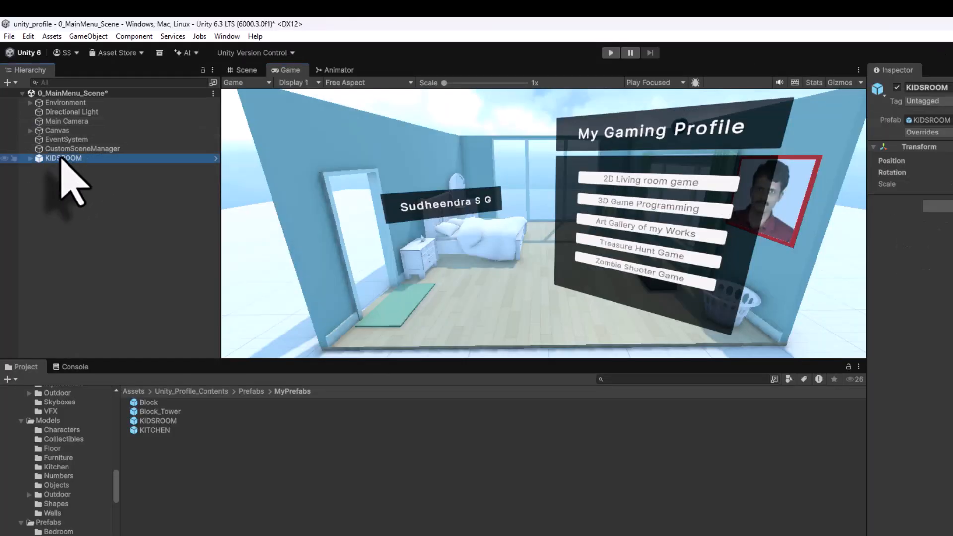
click(244, 71)
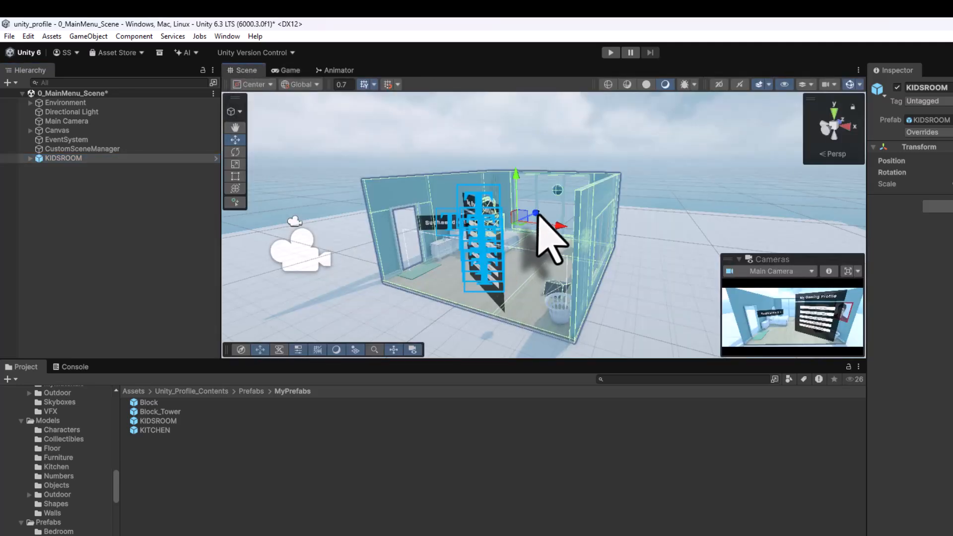
drag(538, 213, 530, 217)
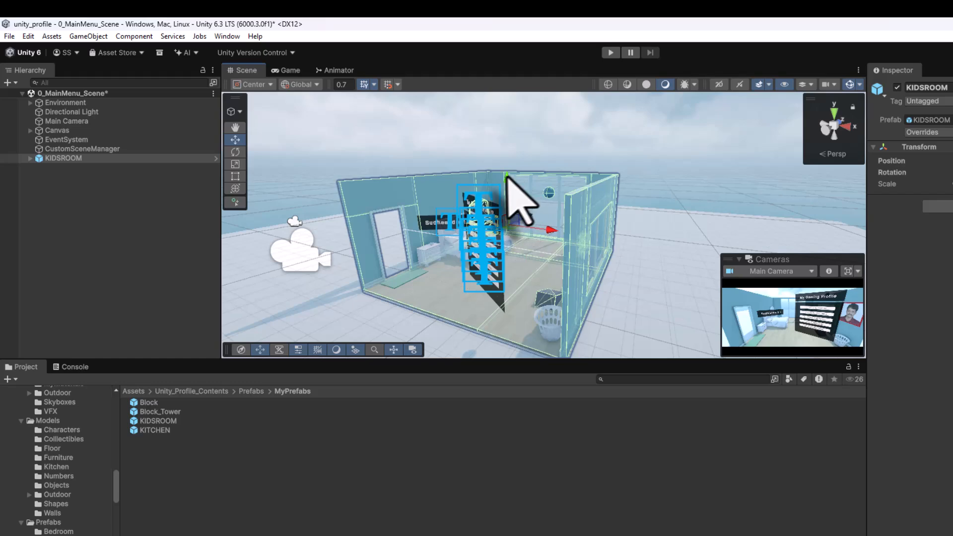
mouse_move(508, 177)
mouse_down()
mouse_move(505, 187)
mouse_move(497, 166)
mouse_up()
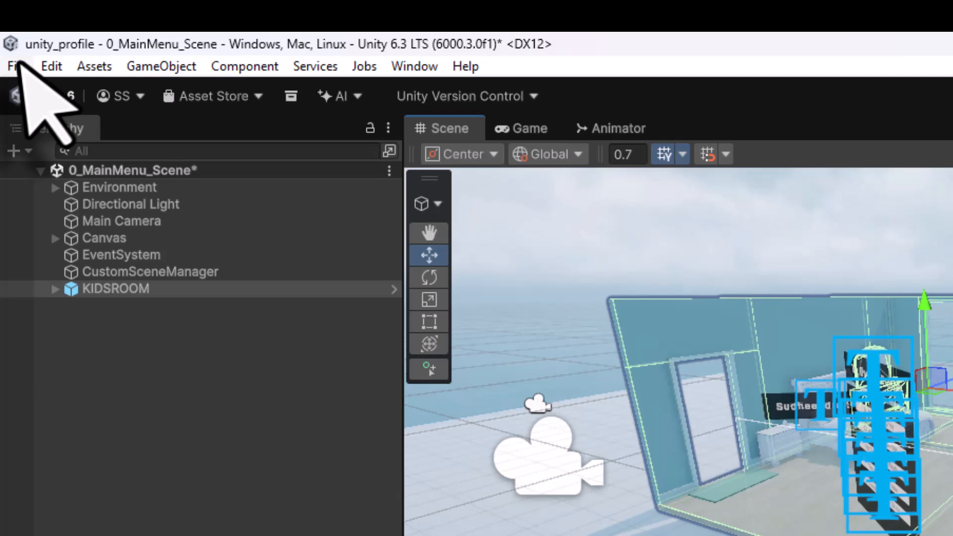
Save the scene and enter Play mode to test the menu inside the room
click(9, 36)
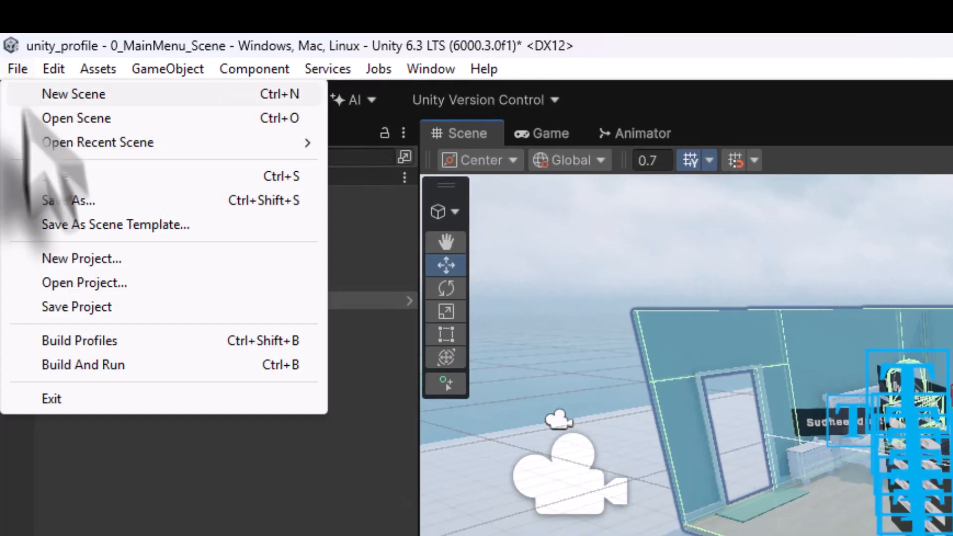
click(47, 179)
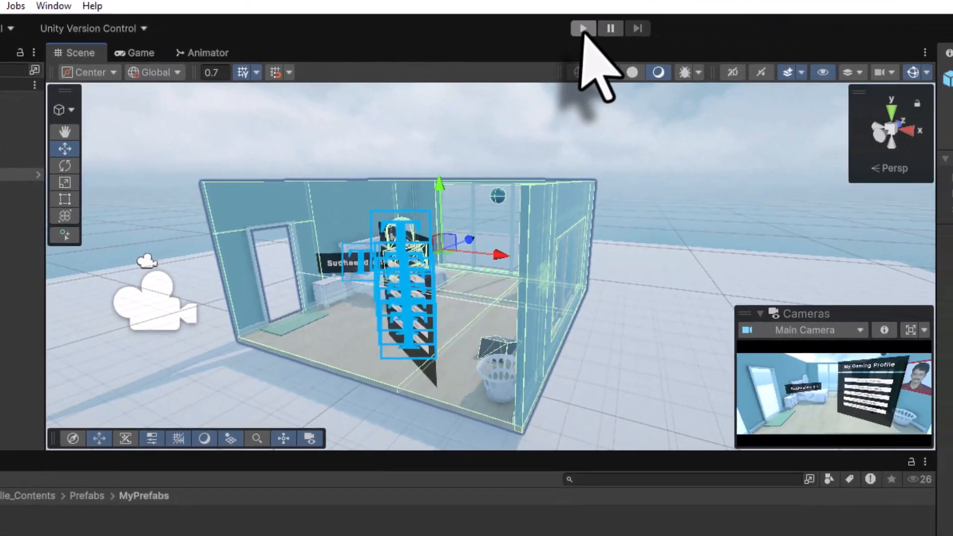
click(952, 100)
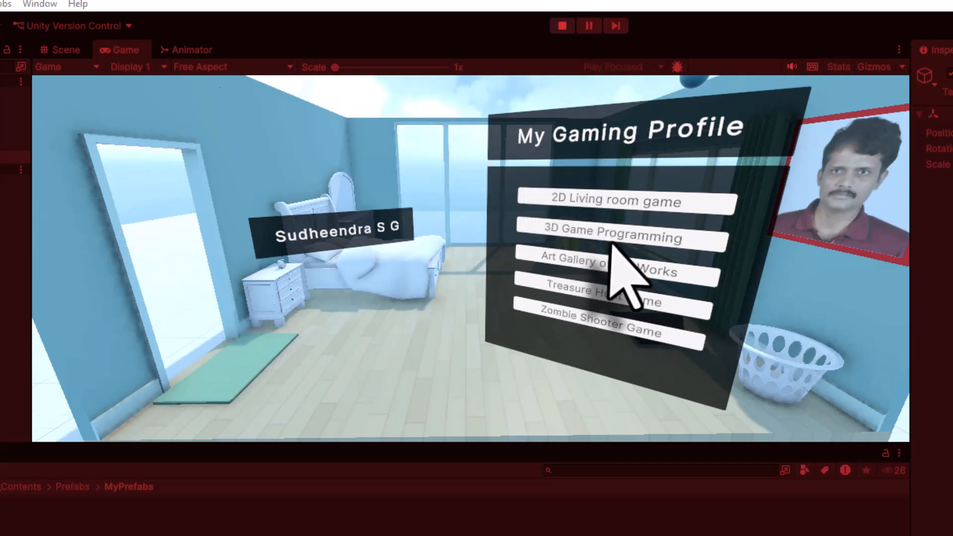
Stop Play mode and save the main menu scene
click(562, 26)
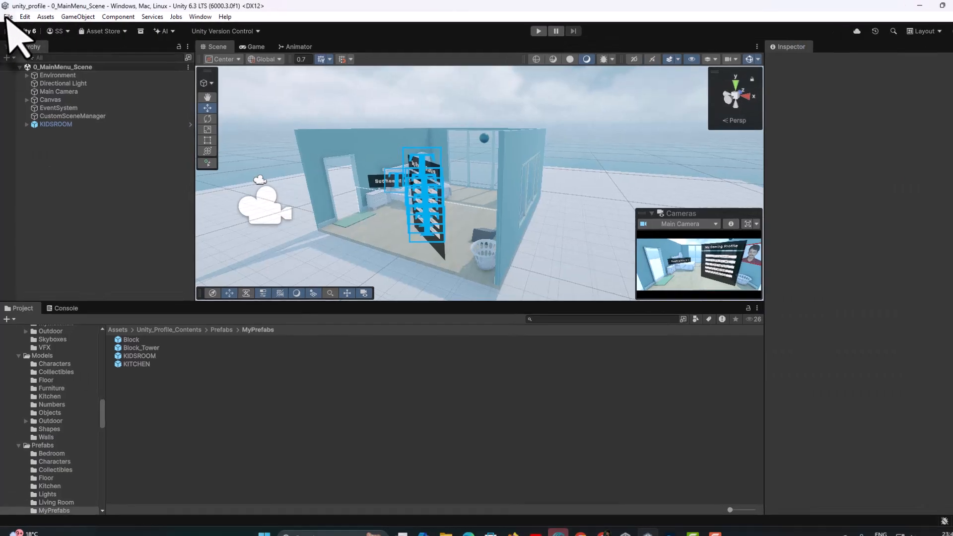
click(6, 18)
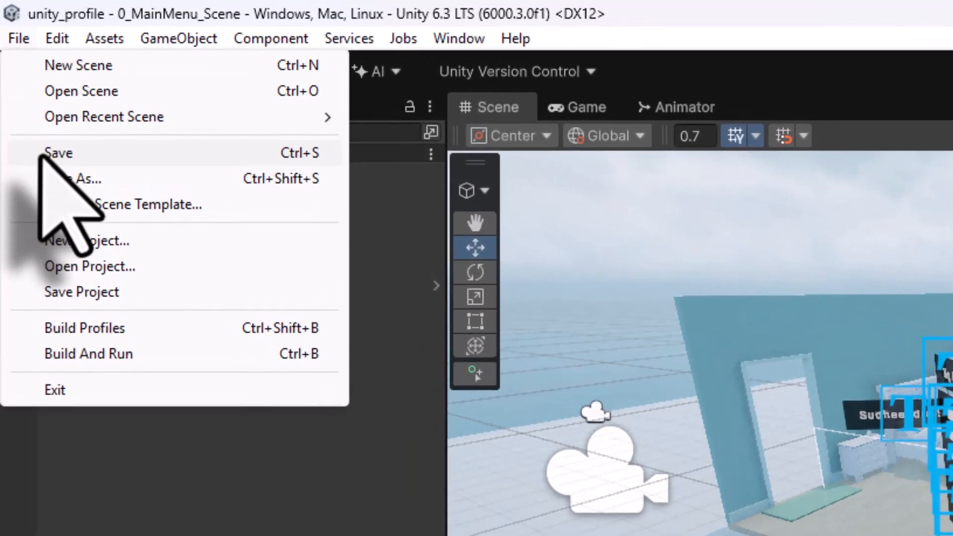
click(19, 67)
Open Build Profiles and build and run the Windows version into the windows folder
click(6, 18)
click(106, 329)
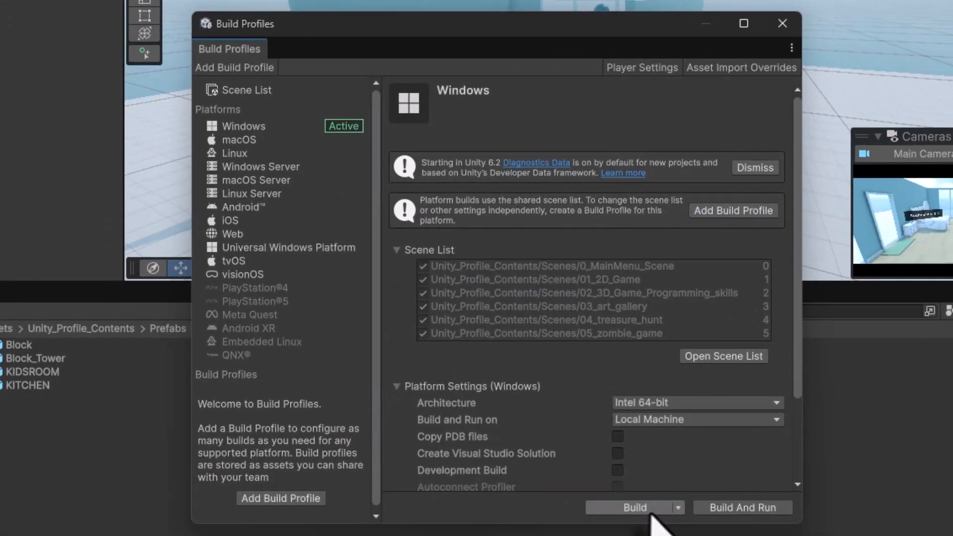
click(652, 513)
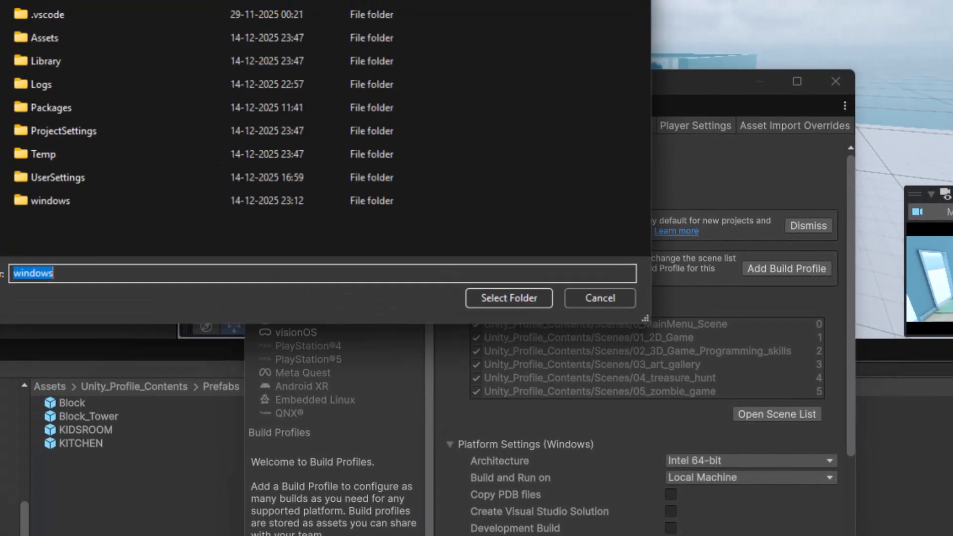
double_click(255, 362)
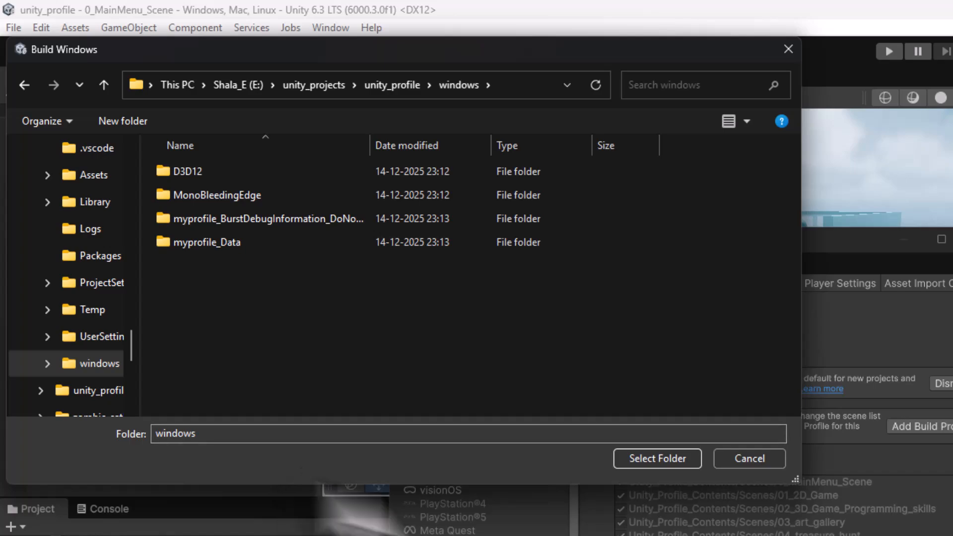
click(636, 456)
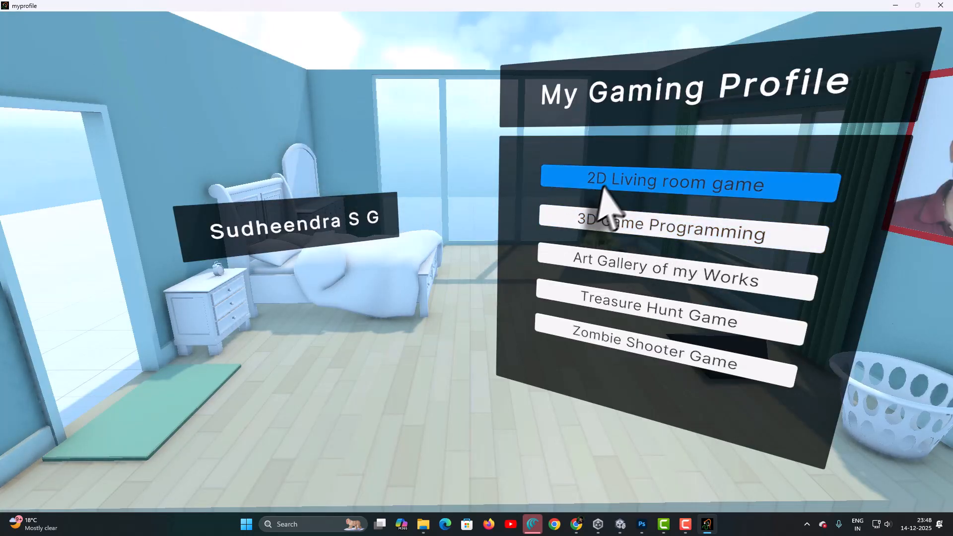
Test the built game by opening the 3D Game Programming entry, going back to the menu, and closing the player
click(616, 226)
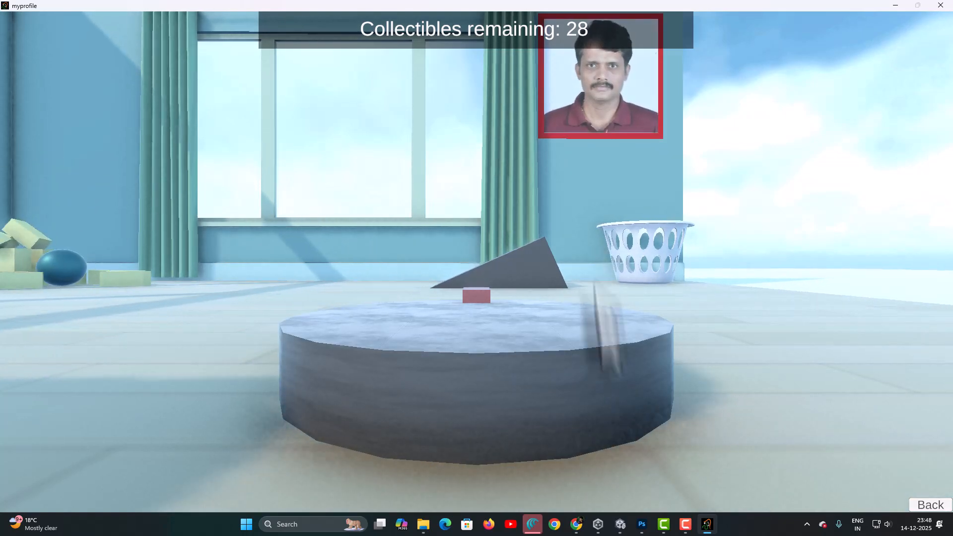
click(930, 506)
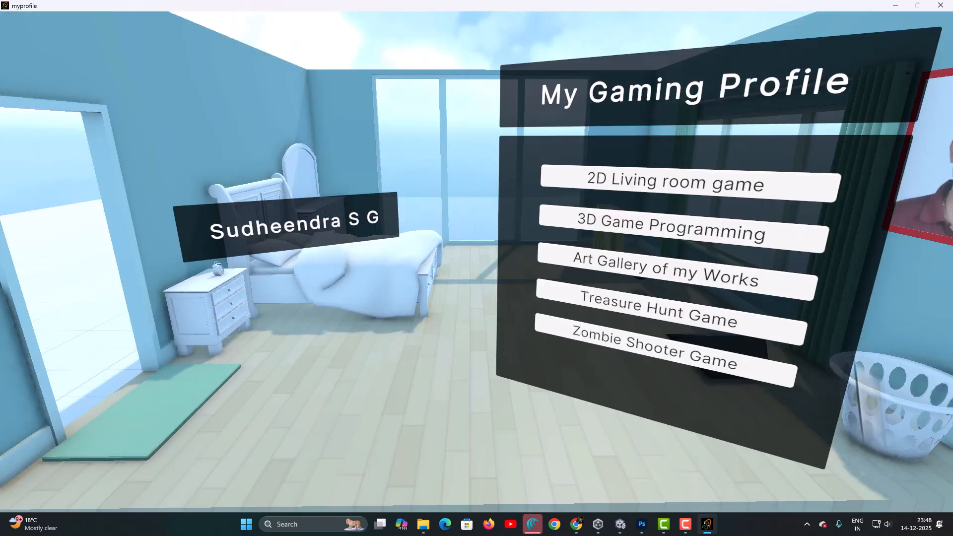
click(941, 5)
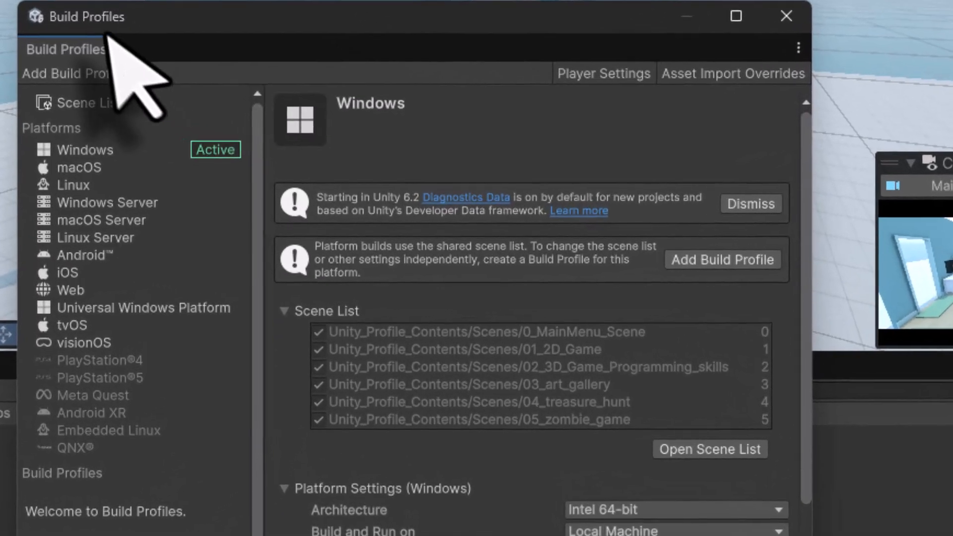
Switch the build platform to Web
click(59, 292)
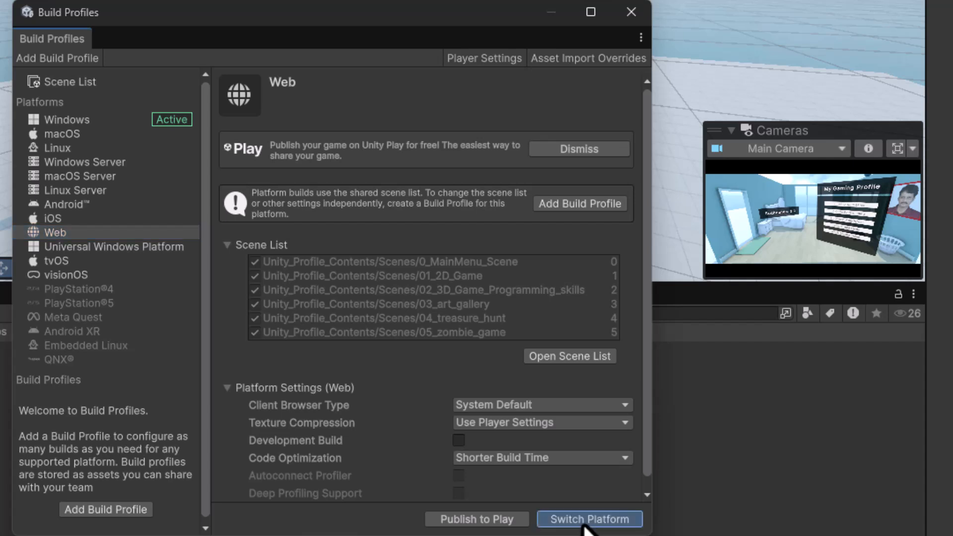
click(586, 526)
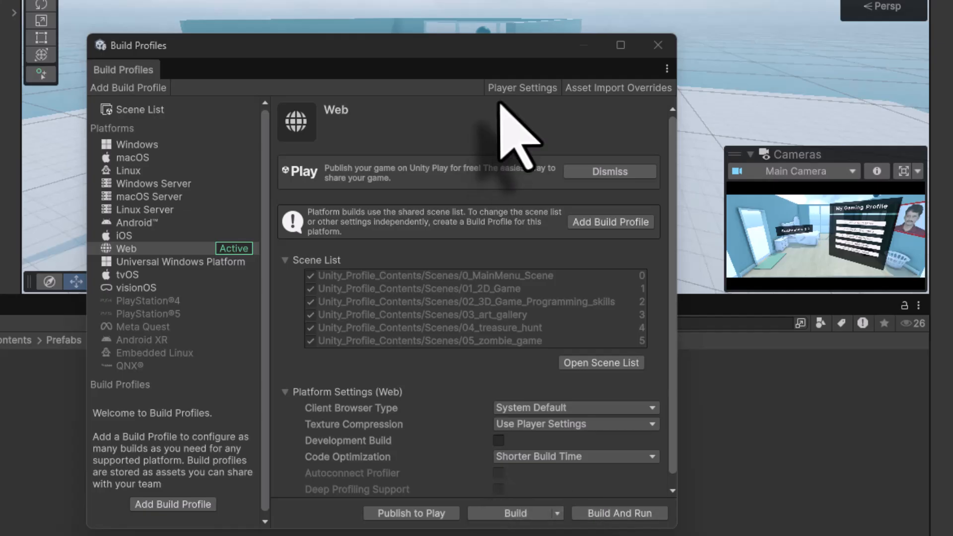
Open the Web player settings and choose the PWA WebGL template
click(511, 88)
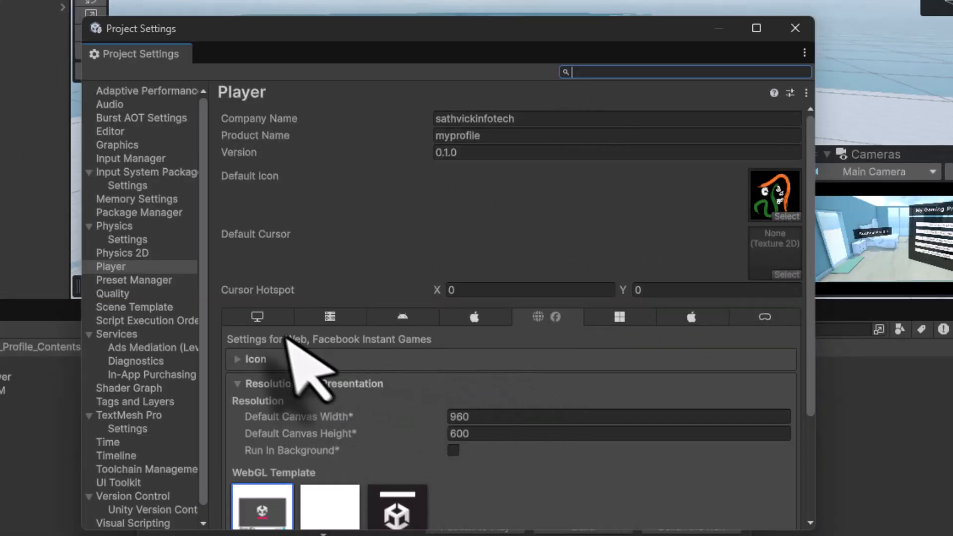
click(256, 318)
click(542, 317)
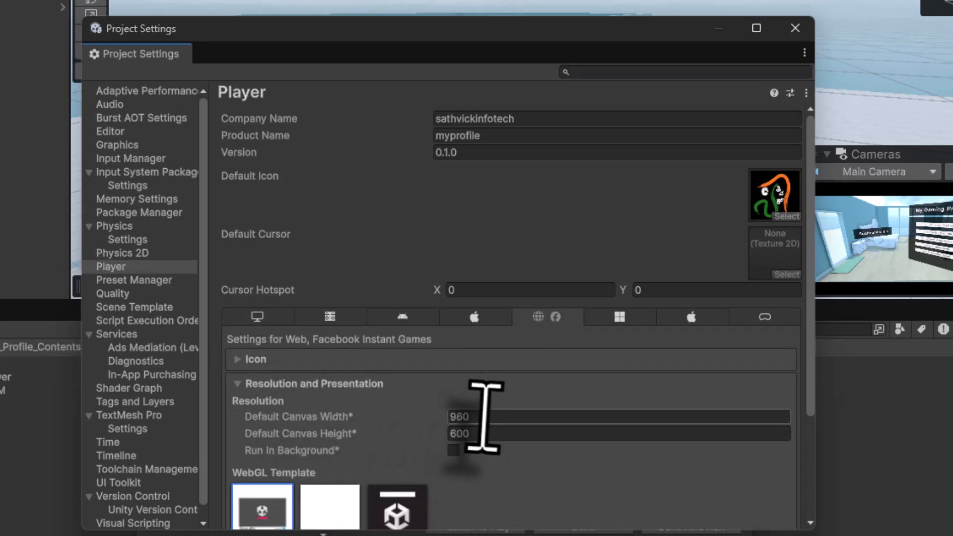
scroll(489, 423, down, 2)
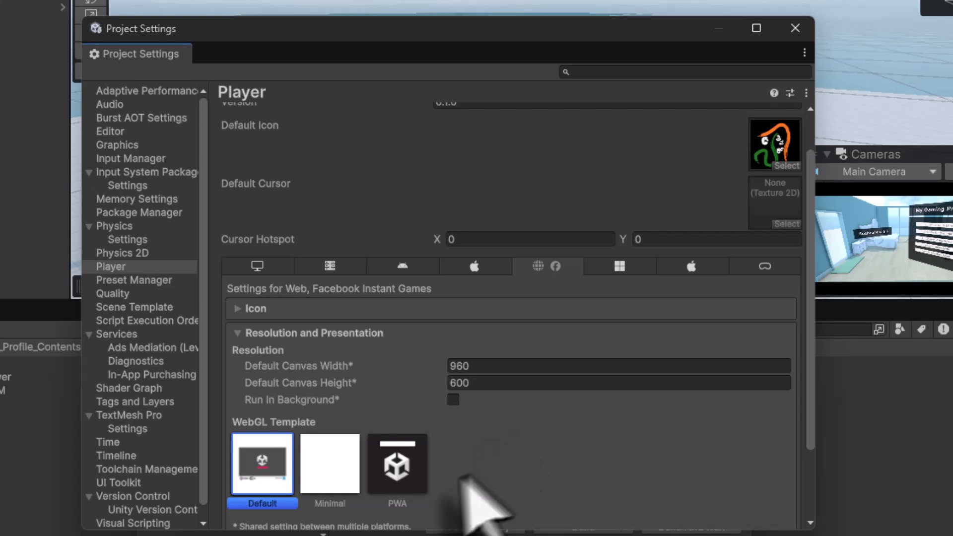
click(319, 474)
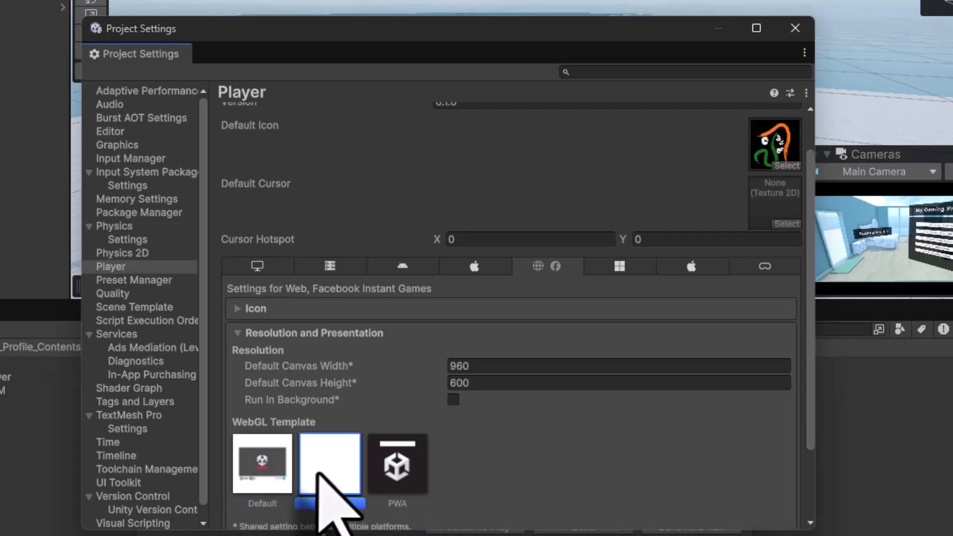
click(405, 478)
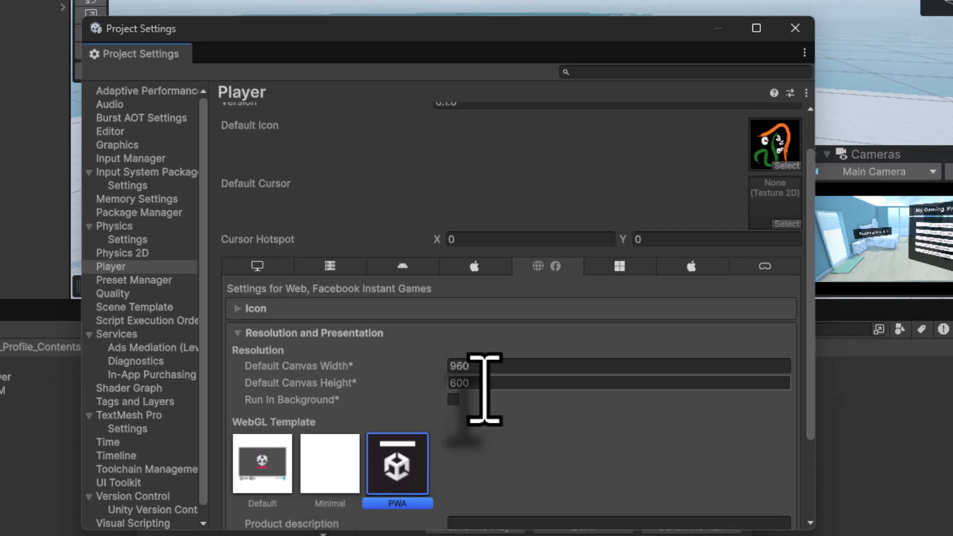
Set the default canvas size to 1280 by 720 and fill in the product description
click(480, 368)
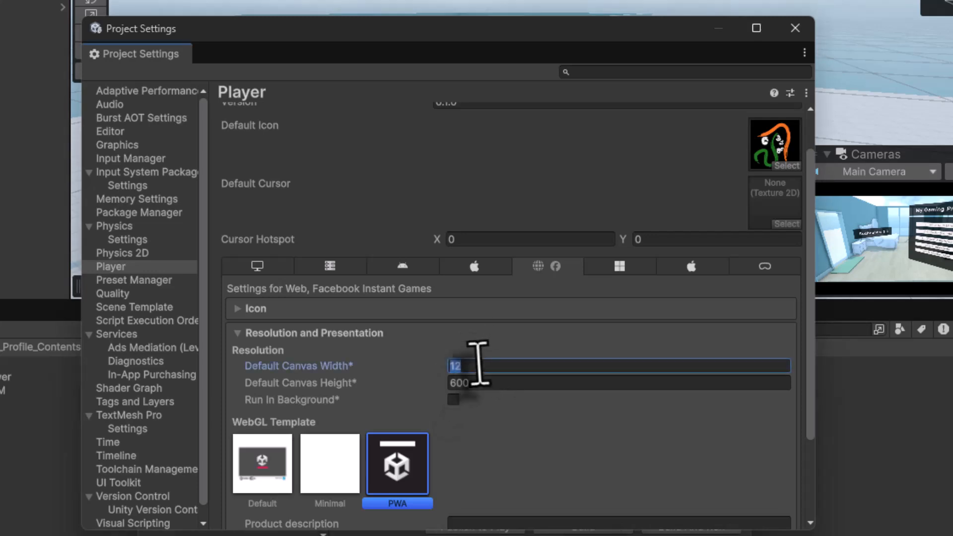
text(12)
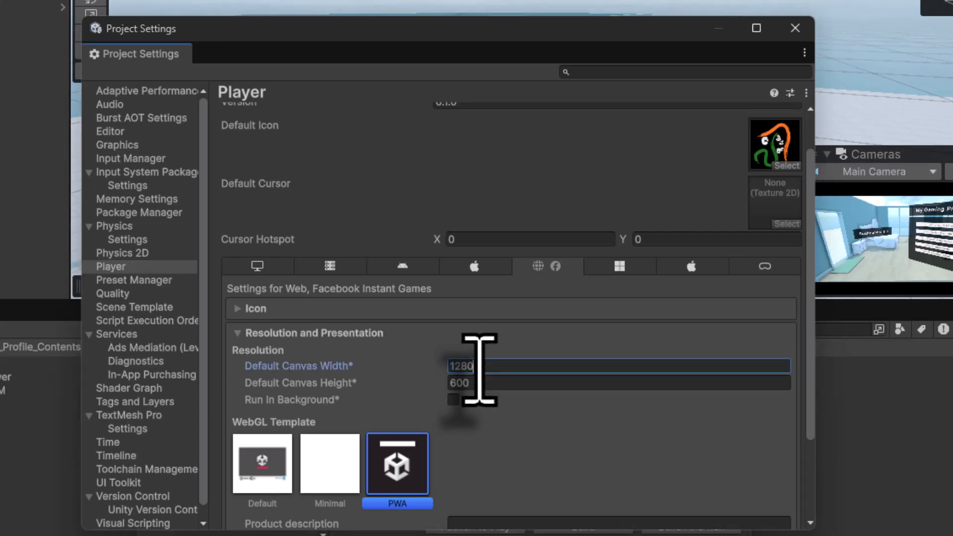
click(478, 383)
text(72)
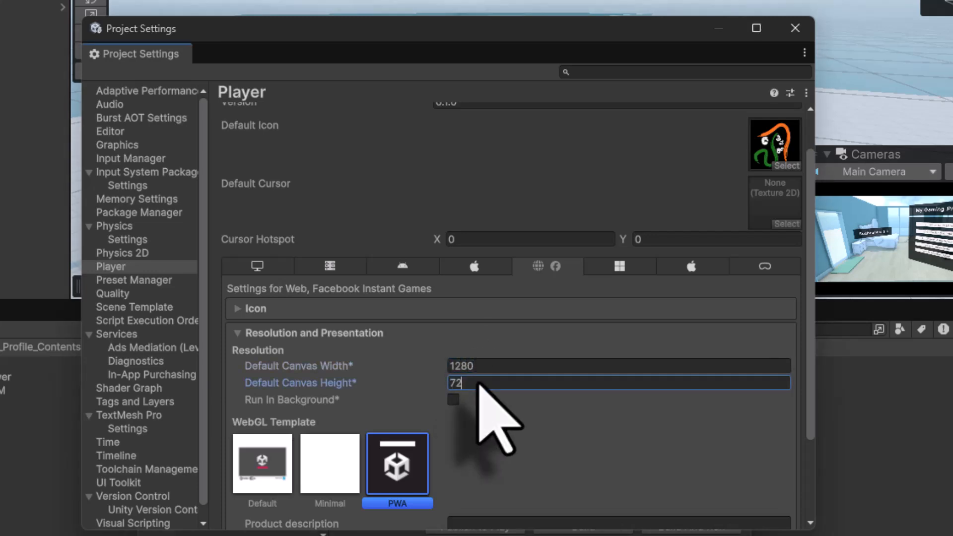
text(0)
scroll(474, 397, down, 3)
click(472, 407)
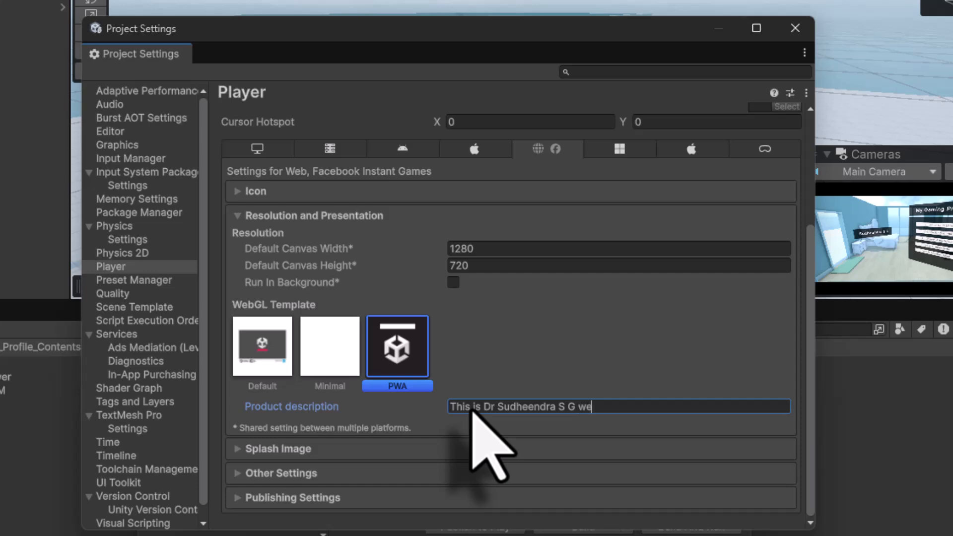
Expand and review the Splash Image and Other Settings sections of the Web player settings
click(243, 449)
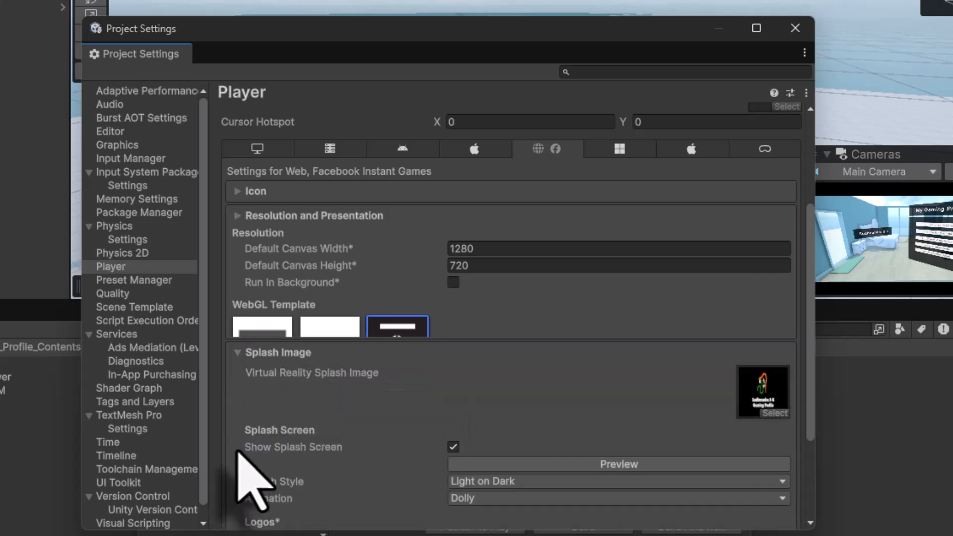
scroll(534, 398, down, 6)
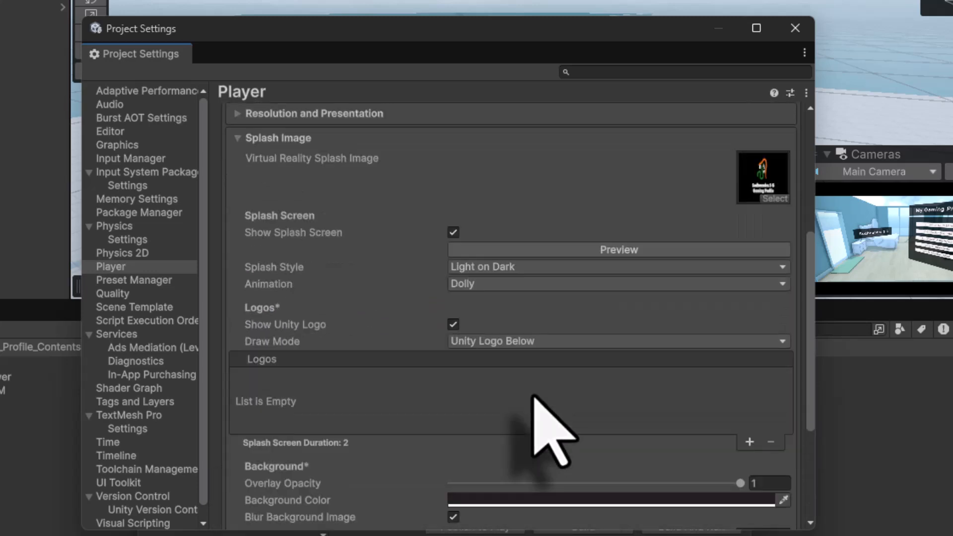
click(238, 476)
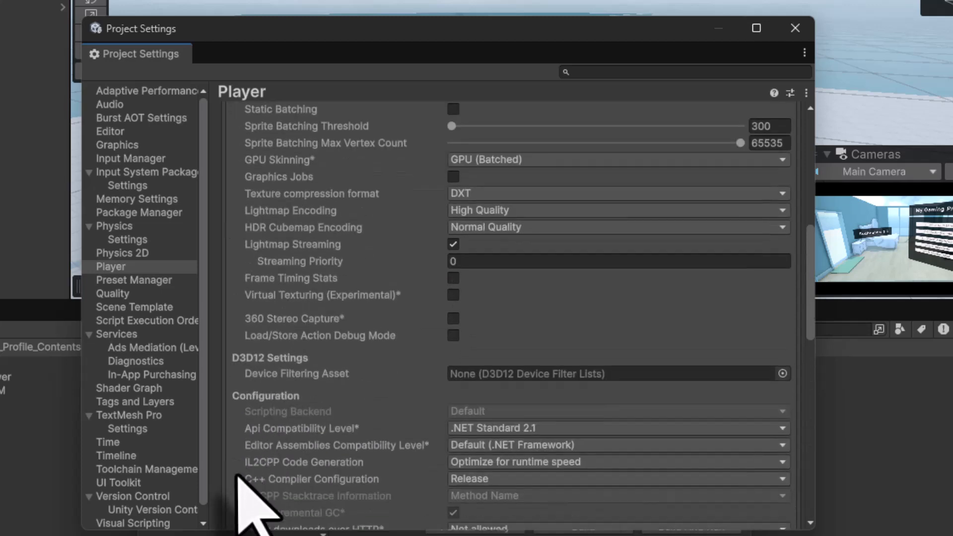
scroll(375, 280, up, 1)
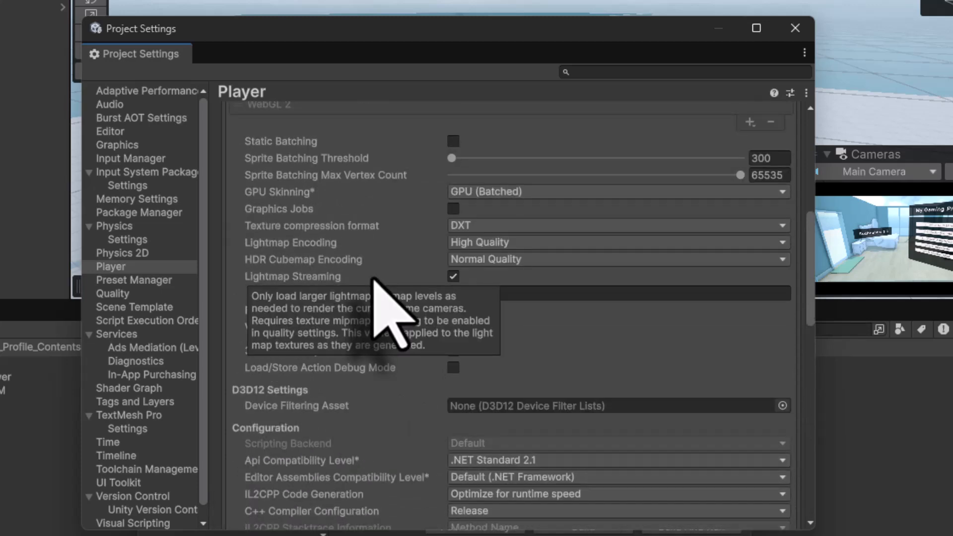
scroll(378, 288, down, 2)
scroll(611, 428, down, 4)
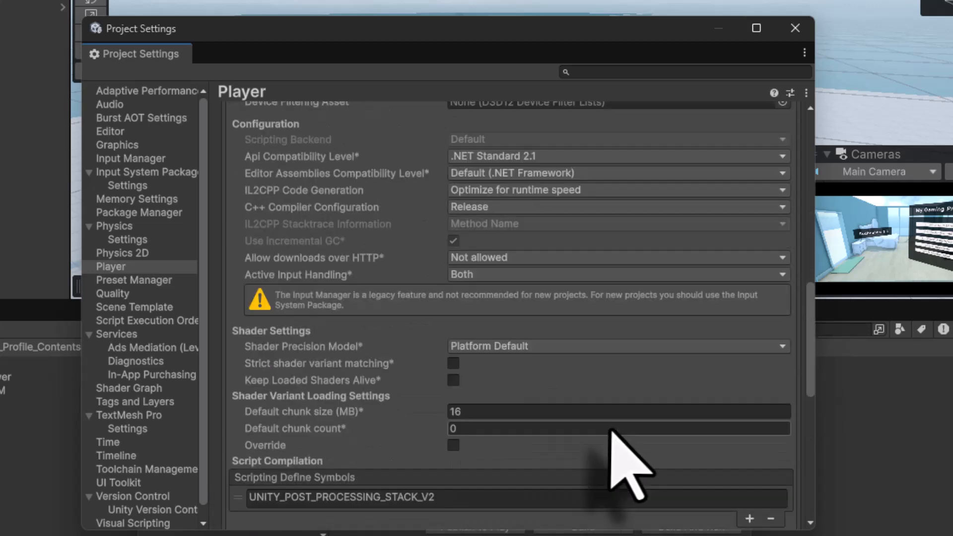
scroll(611, 432, down, 2)
scroll(616, 447, down, 8)
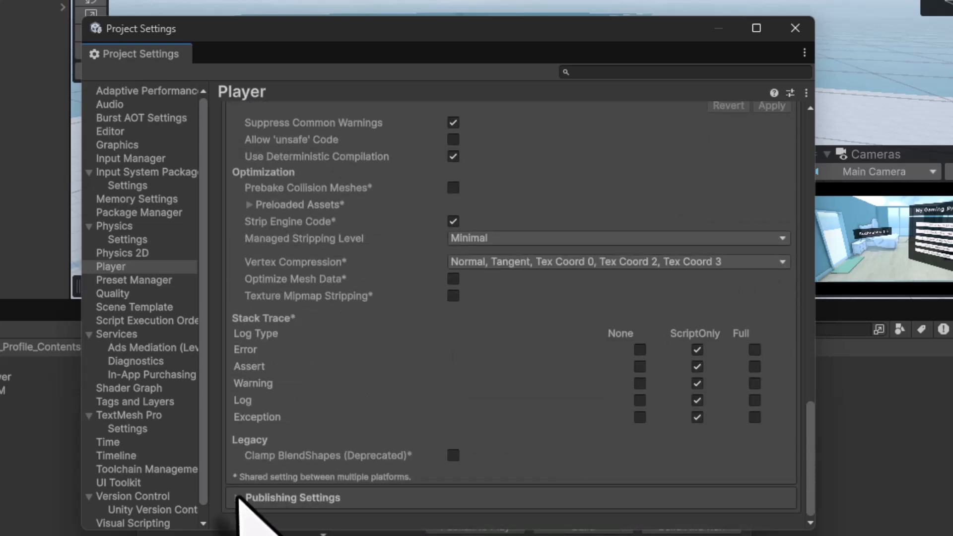
Set the Publishing Settings compression format to Disabled and close Project Settings
click(239, 498)
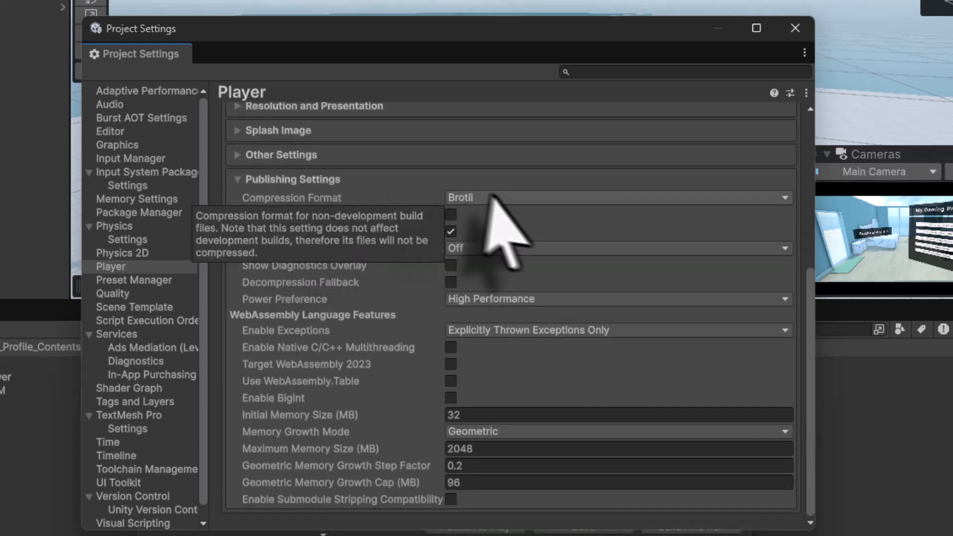
click(503, 196)
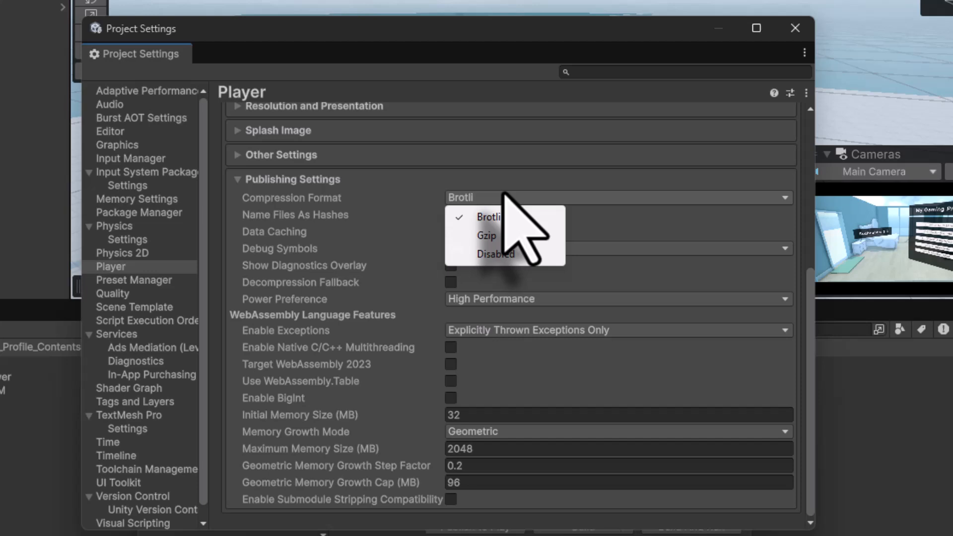
click(504, 257)
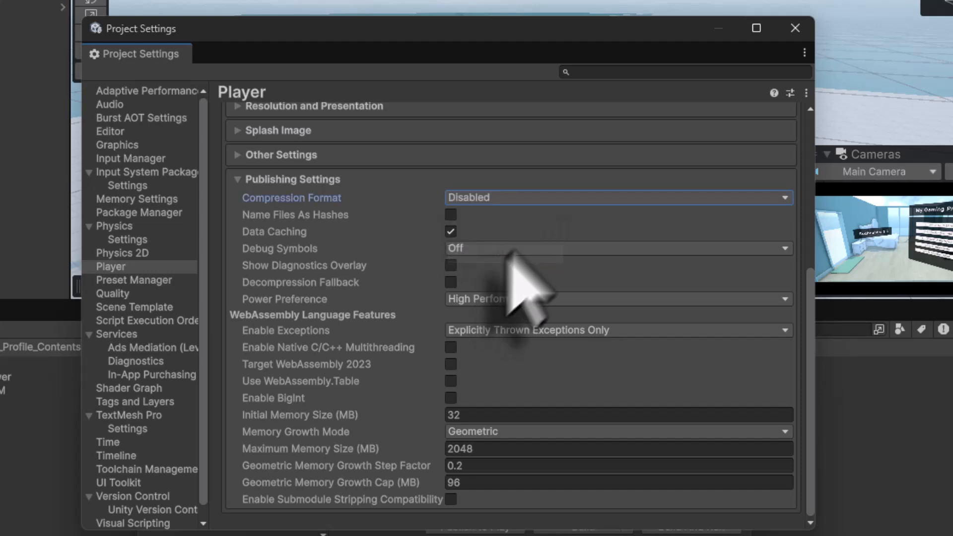
click(794, 29)
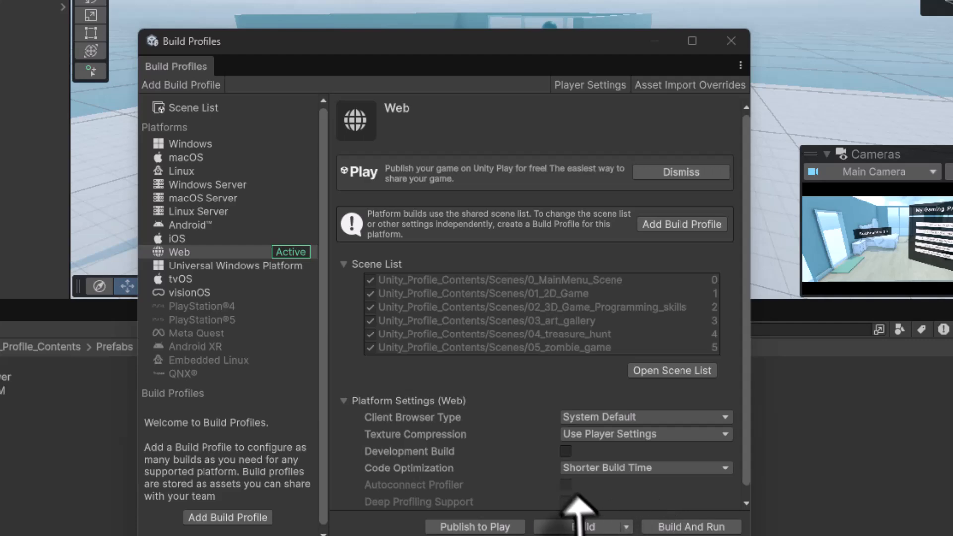
Build the Web version into a new folder named web inside the project folder
click(579, 528)
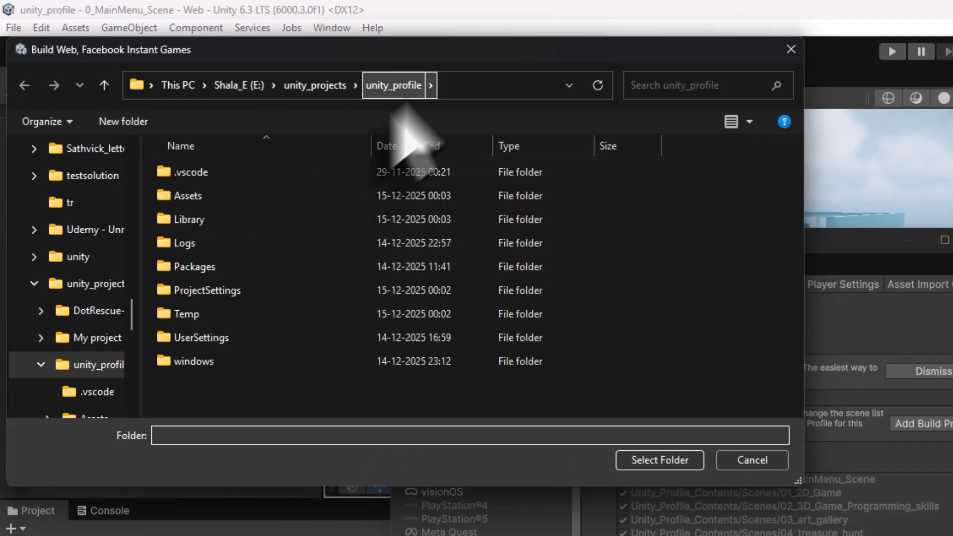
click(125, 122)
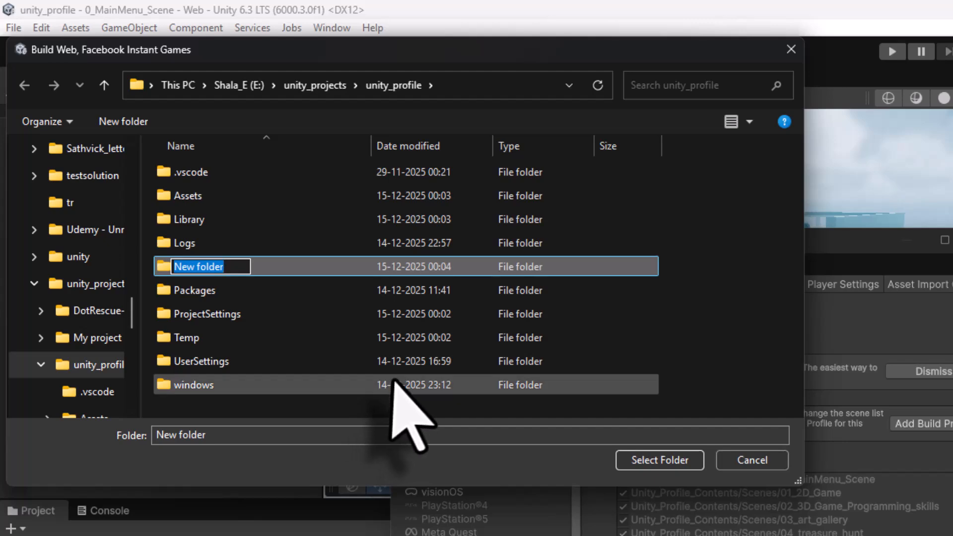
text(web)
key(Return)
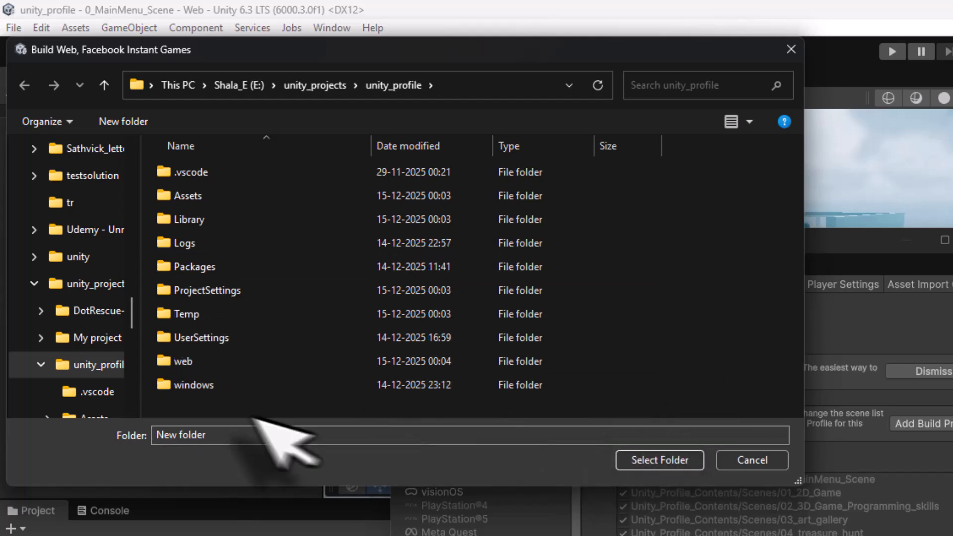
double_click(219, 366)
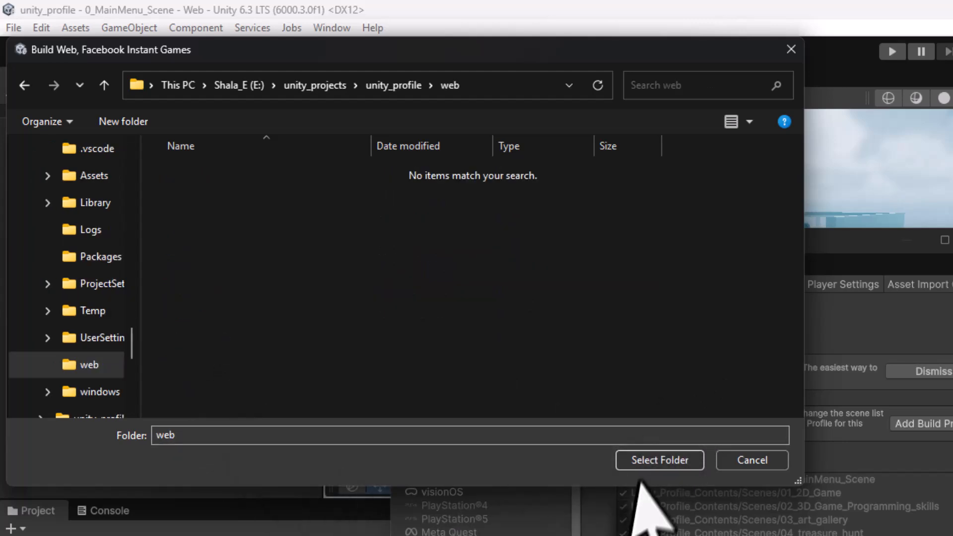
click(643, 460)
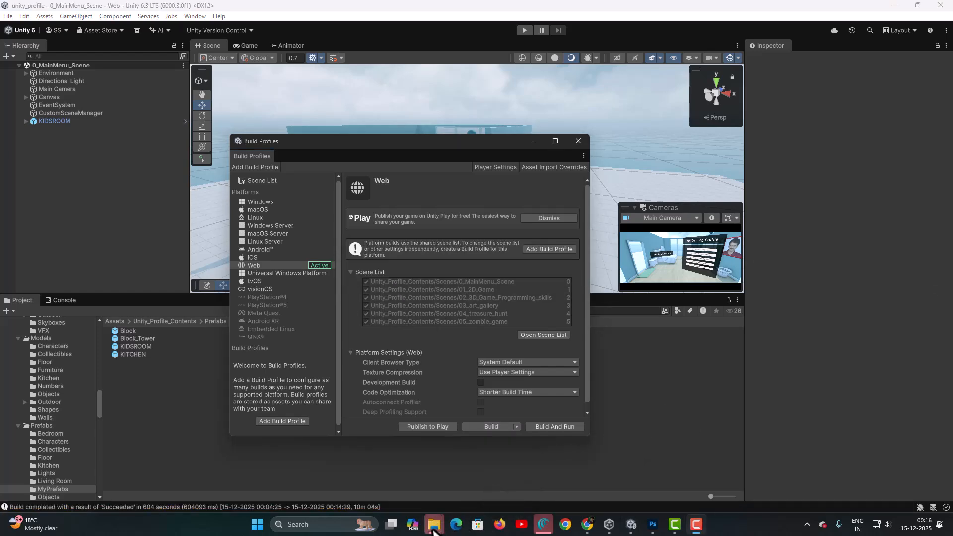
Open the web build folder inside the project and launch its index.html in the browser, dismissing the alert
mouse_move(434, 529)
click(536, 484)
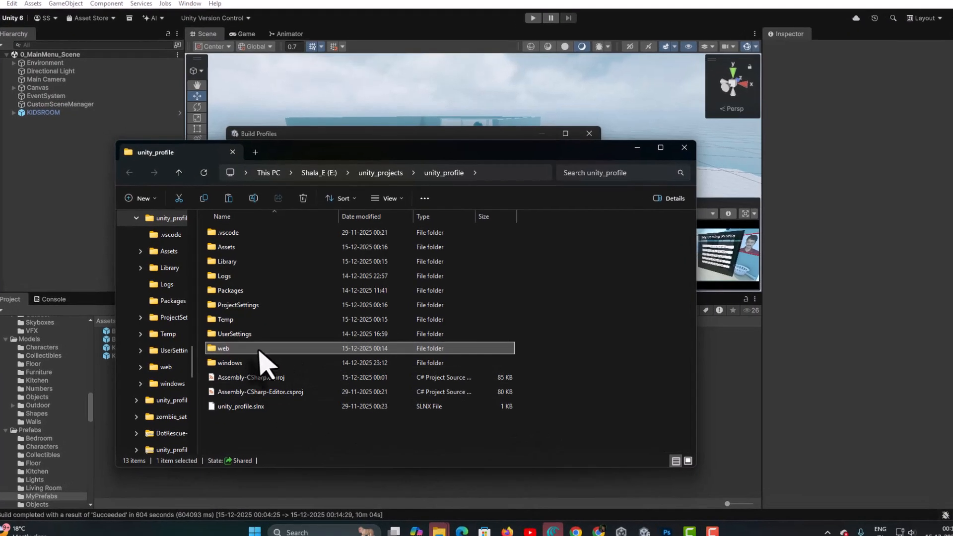
double_click(260, 349)
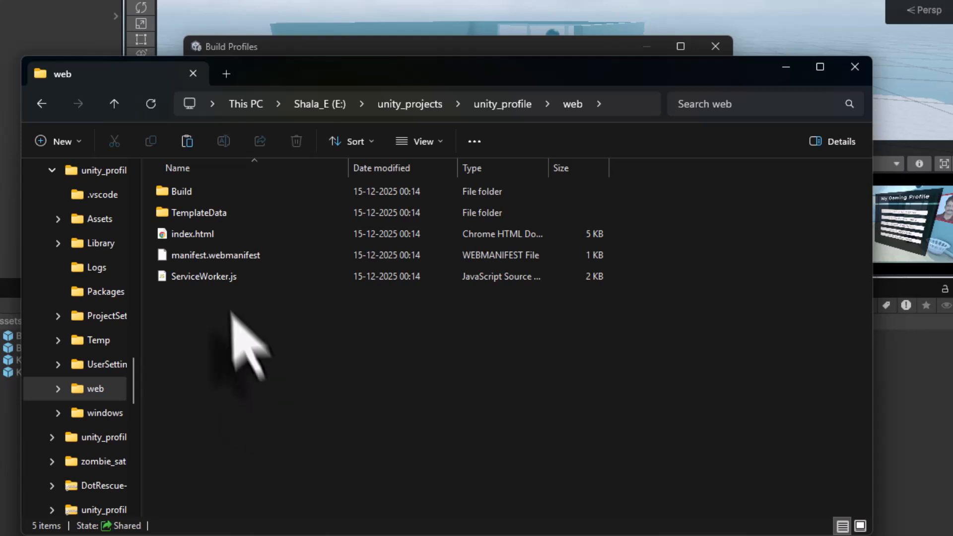
click(203, 234)
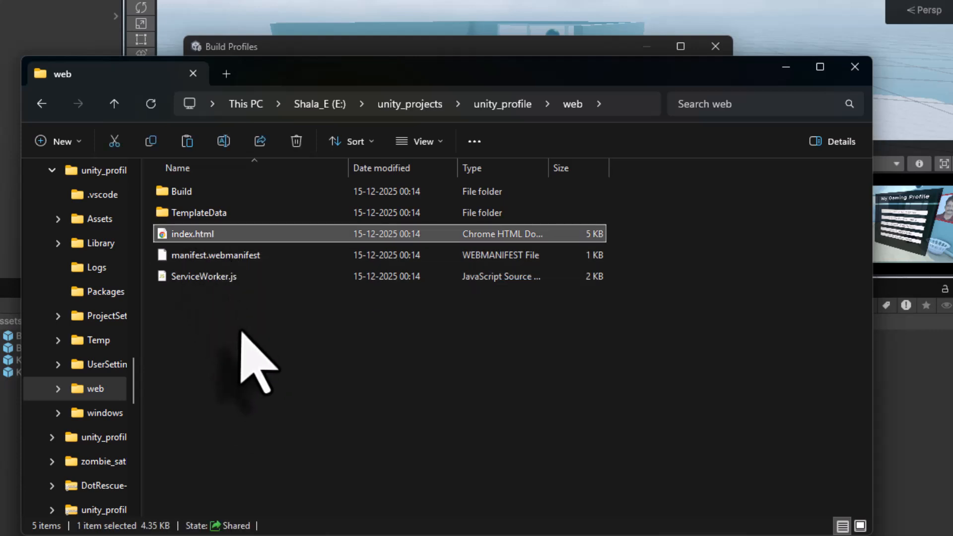
double_click(168, 243)
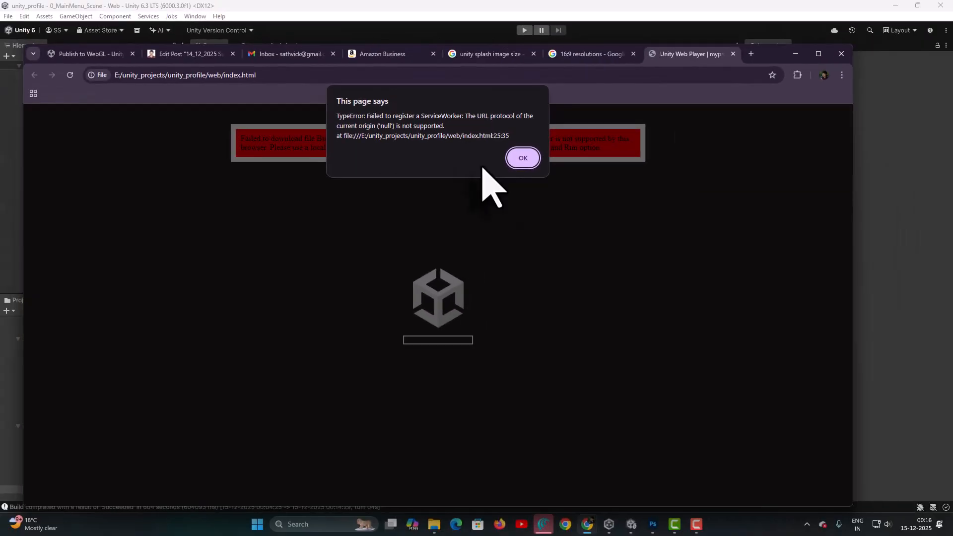
click(517, 160)
Close the game tab, search the web for simple web server and open its download page
click(733, 54)
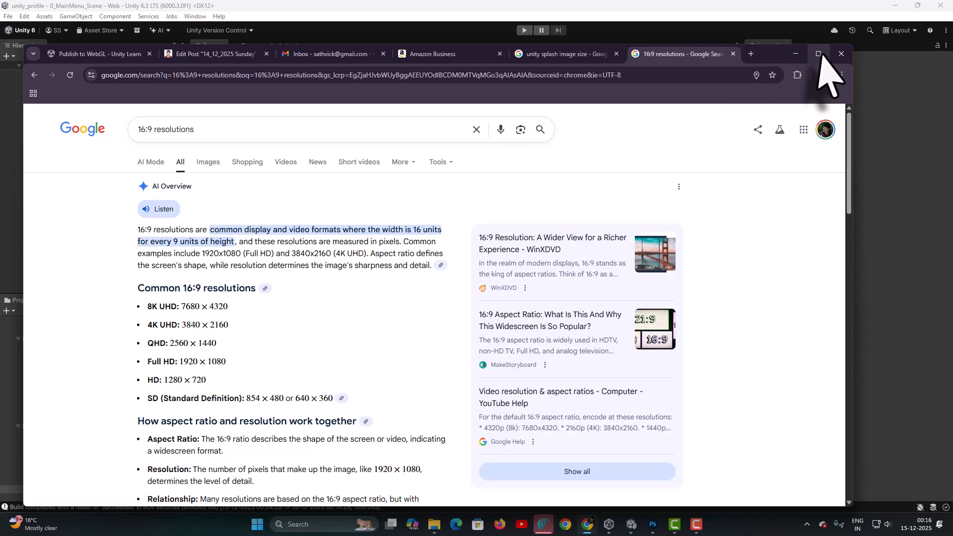
click(796, 53)
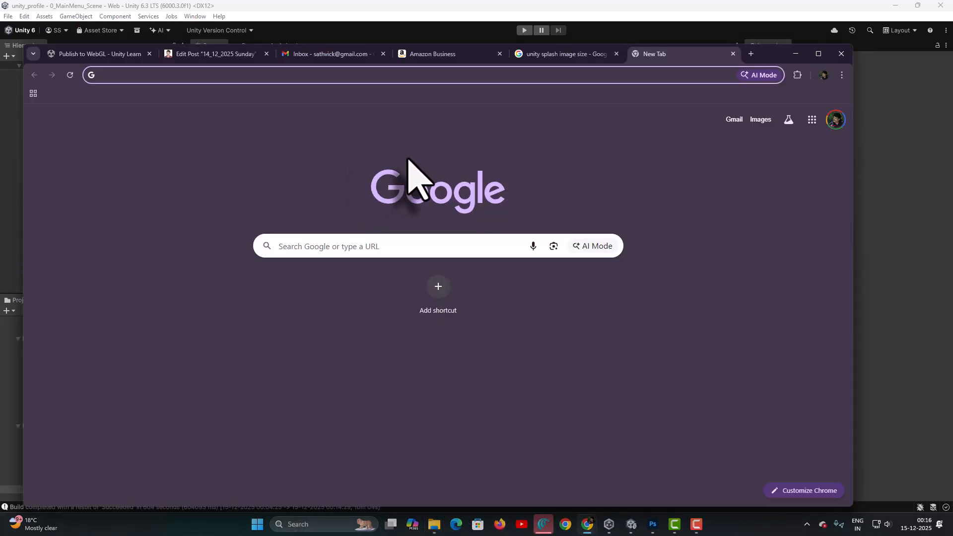
text(simple web ser)
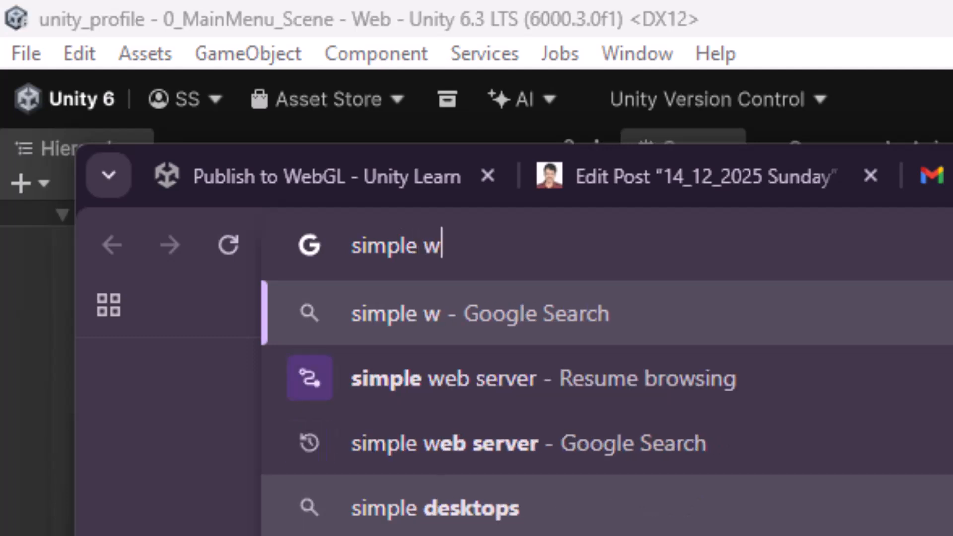
key(Return)
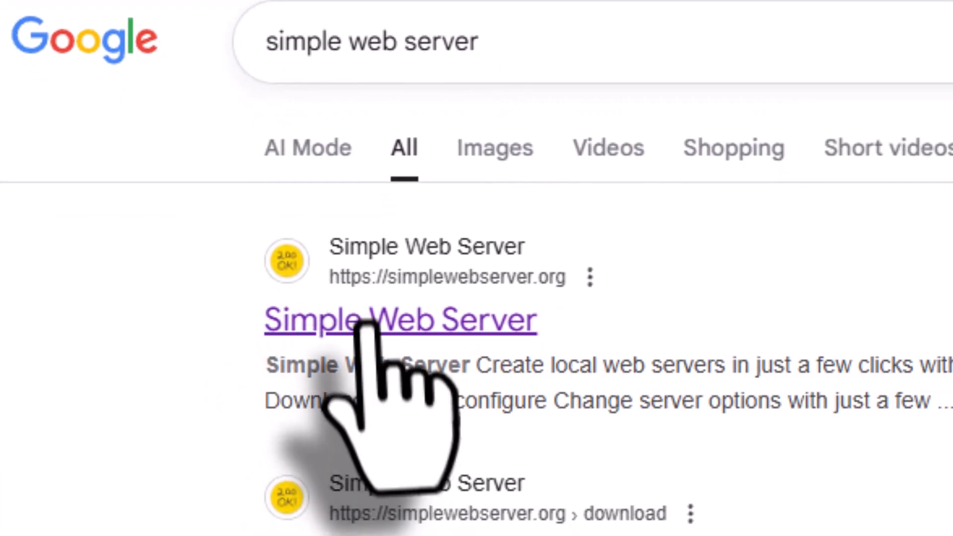
click(366, 322)
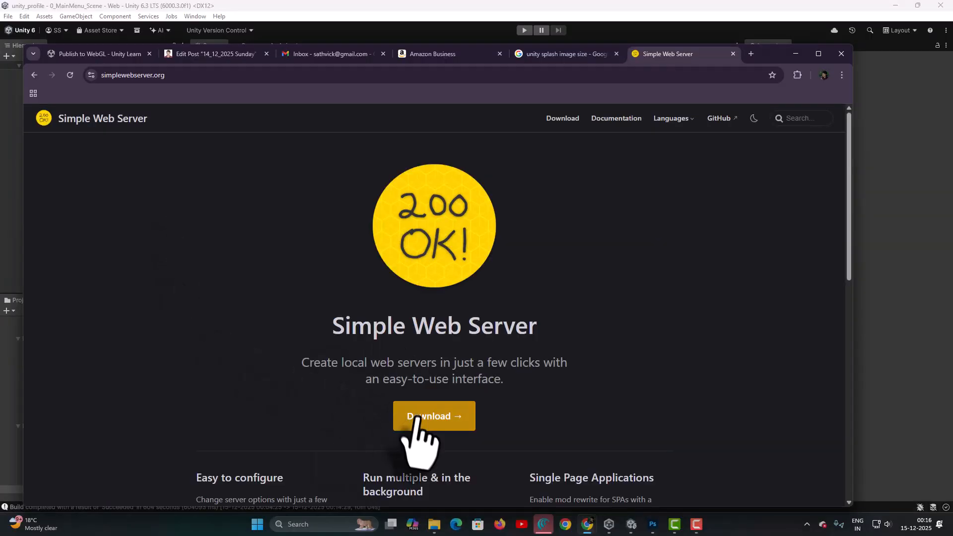
click(416, 419)
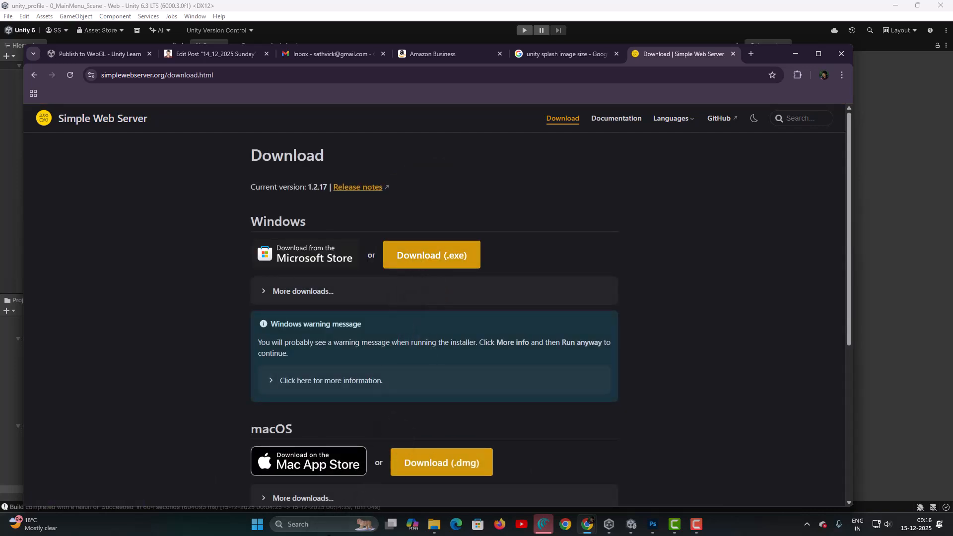
Launch the installed Simple Web Server app from the Windows search
click(325, 524)
text(simple)
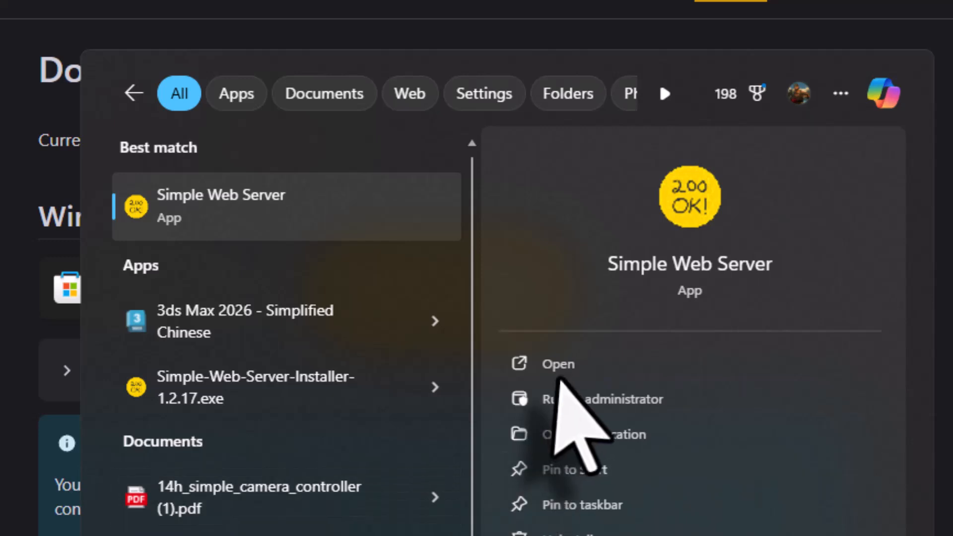
click(560, 380)
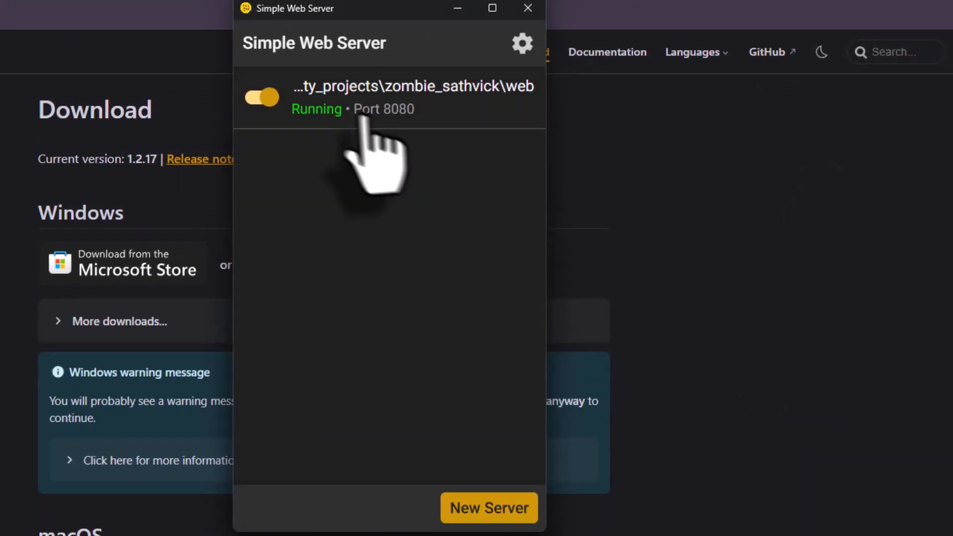
Change the existing server's folder path to unity_projects\unity_profile\web and save the changes
click(383, 99)
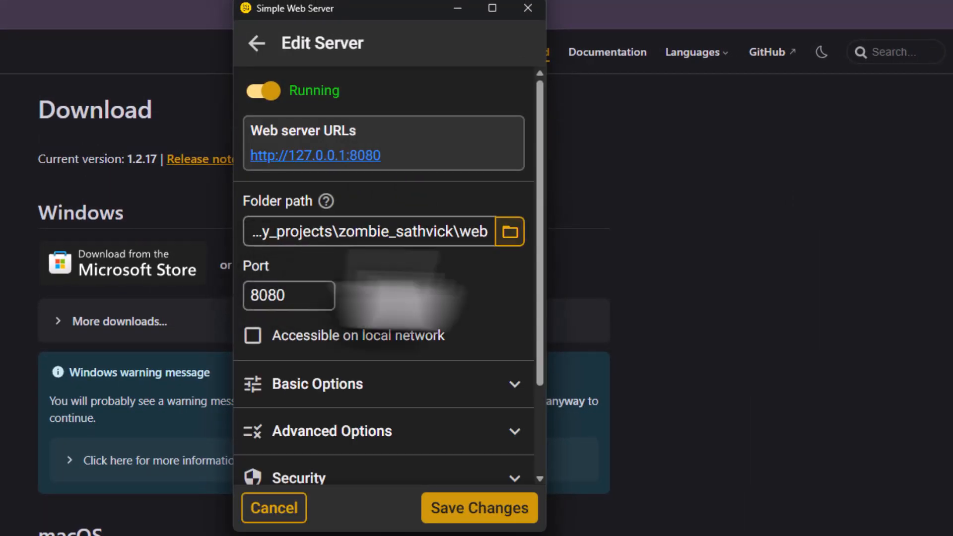
click(510, 233)
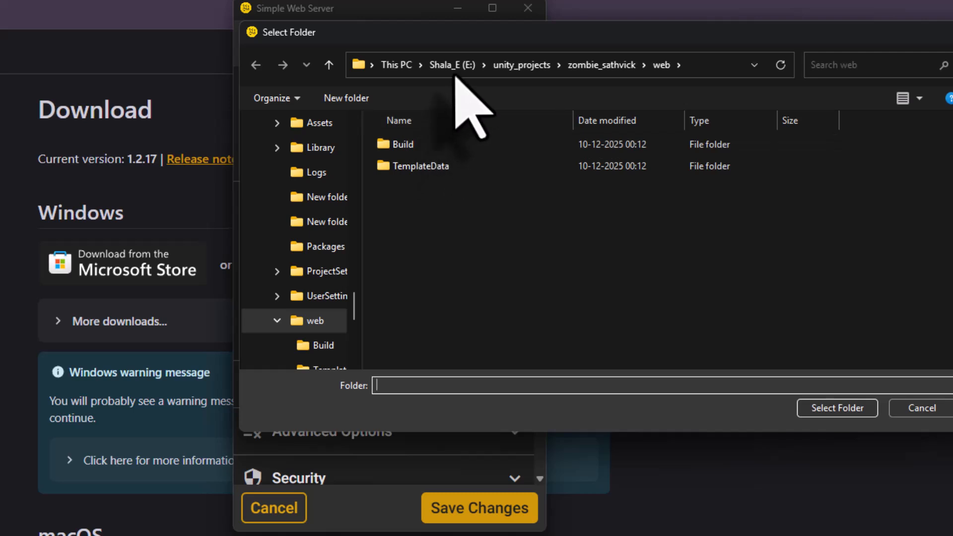
click(514, 66)
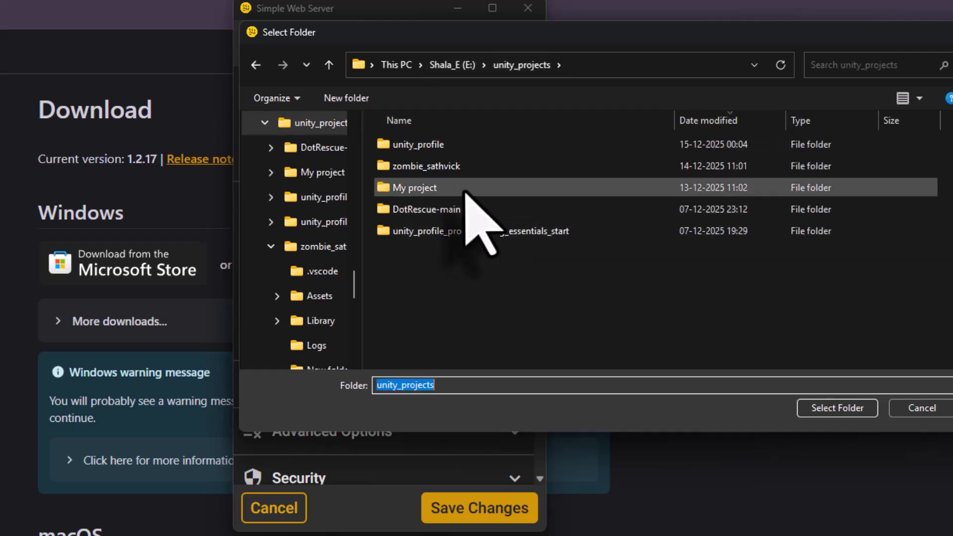
double_click(464, 145)
double_click(441, 317)
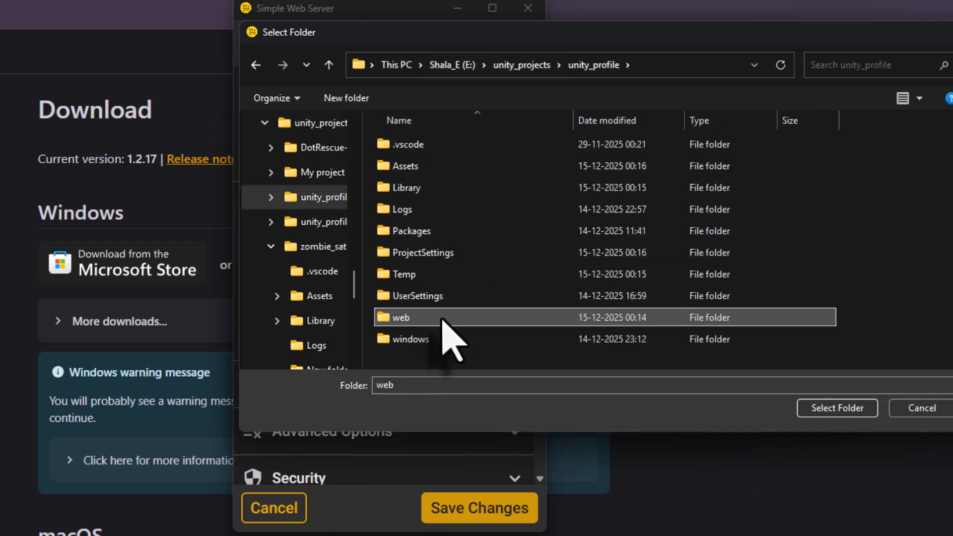
click(820, 411)
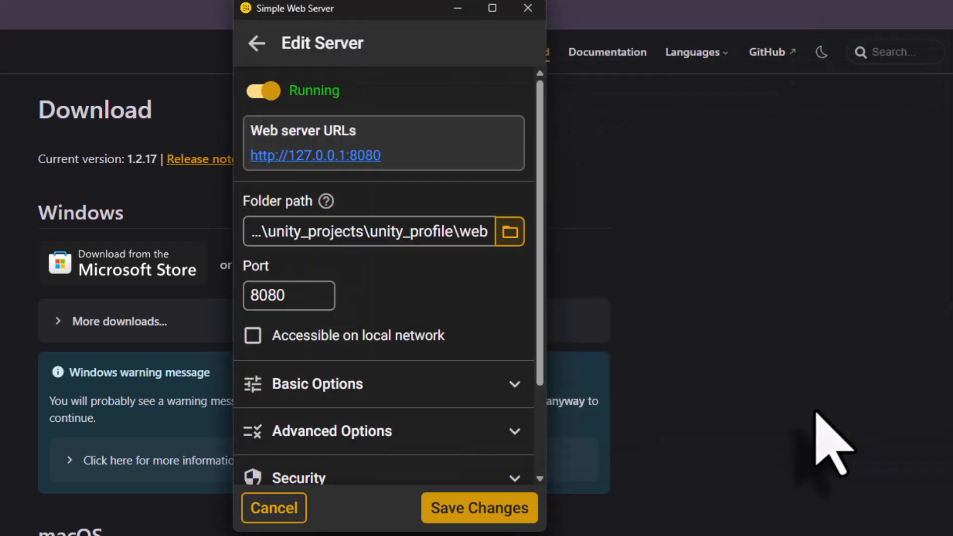
click(474, 512)
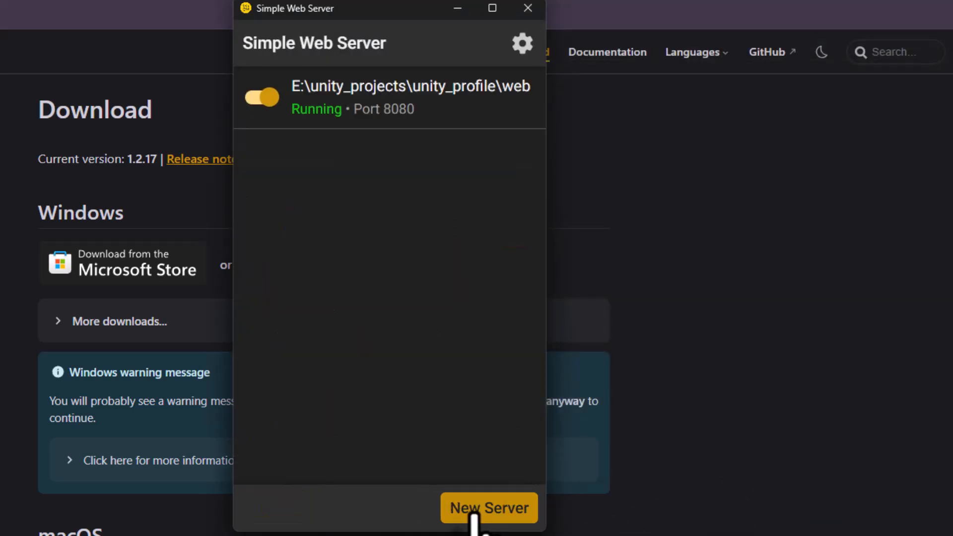
click(396, 115)
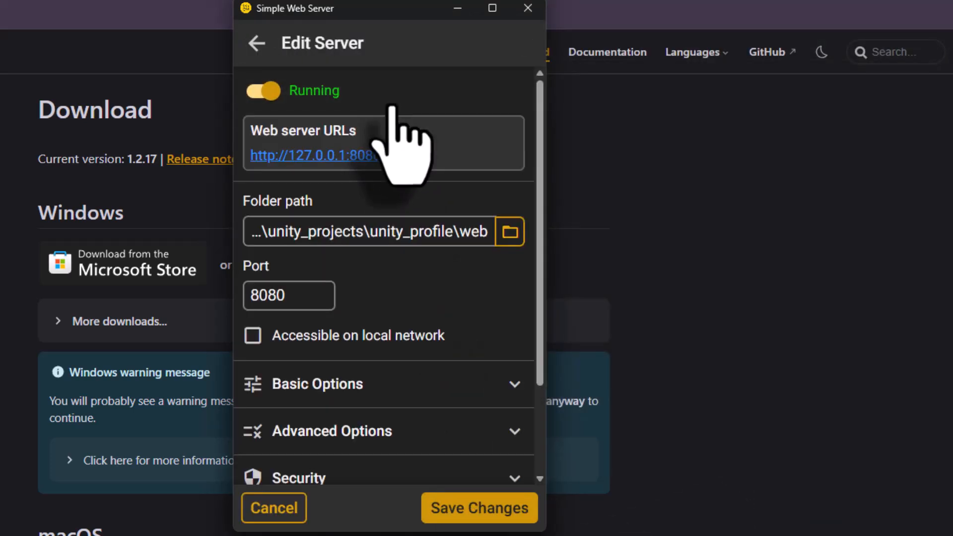
click(359, 156)
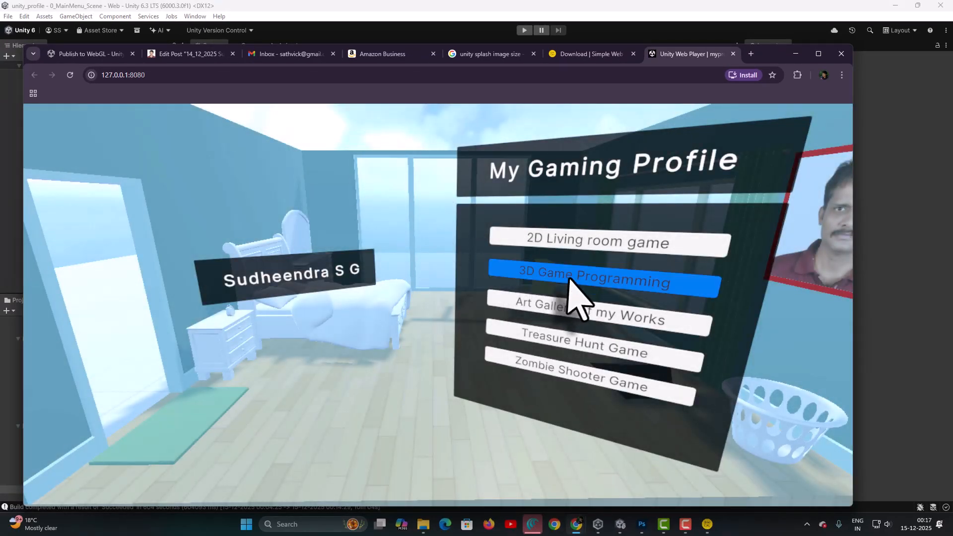
Test the 2D Living room game and 3D Game Programming menu entries, returning to the main menu after each
click(551, 240)
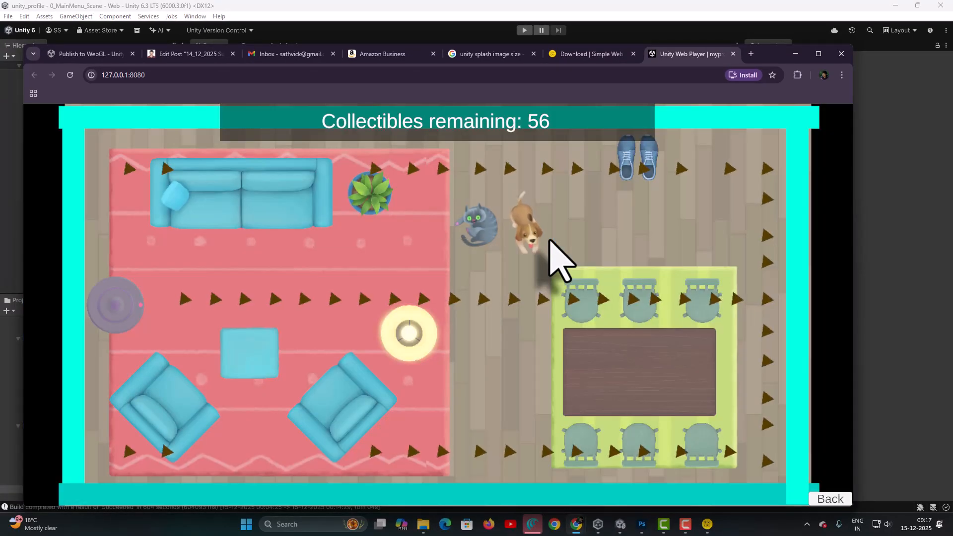
click(842, 501)
click(609, 277)
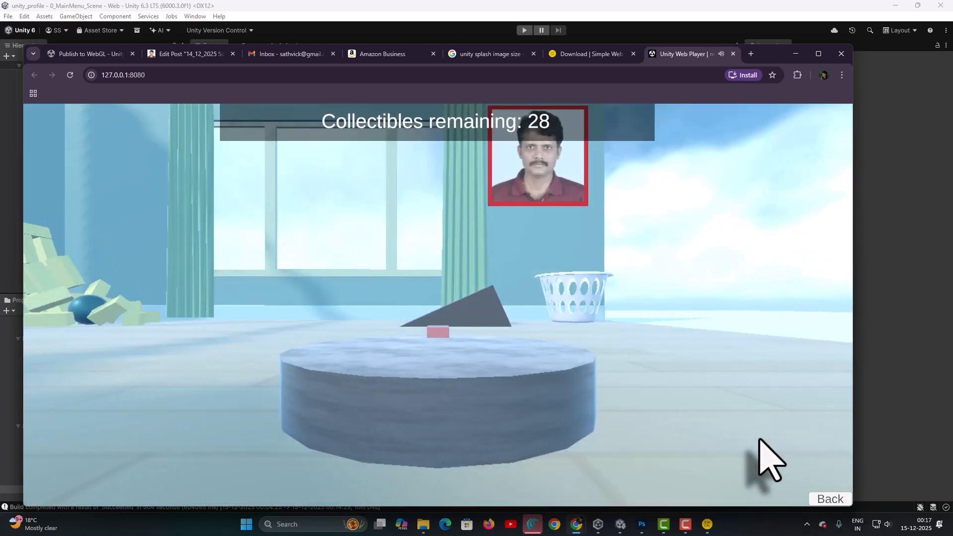
click(834, 501)
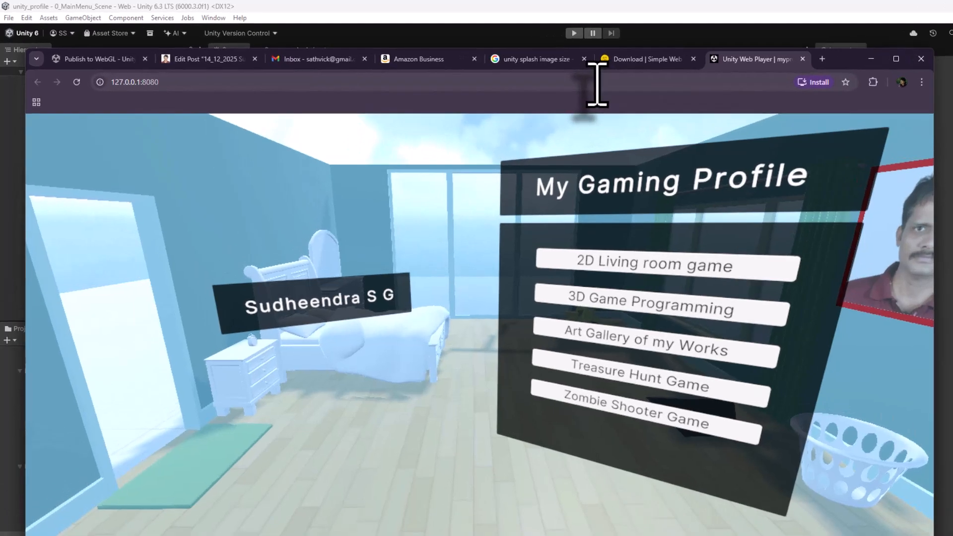
Search for unity play and open the Unity Play website
click(546, 76)
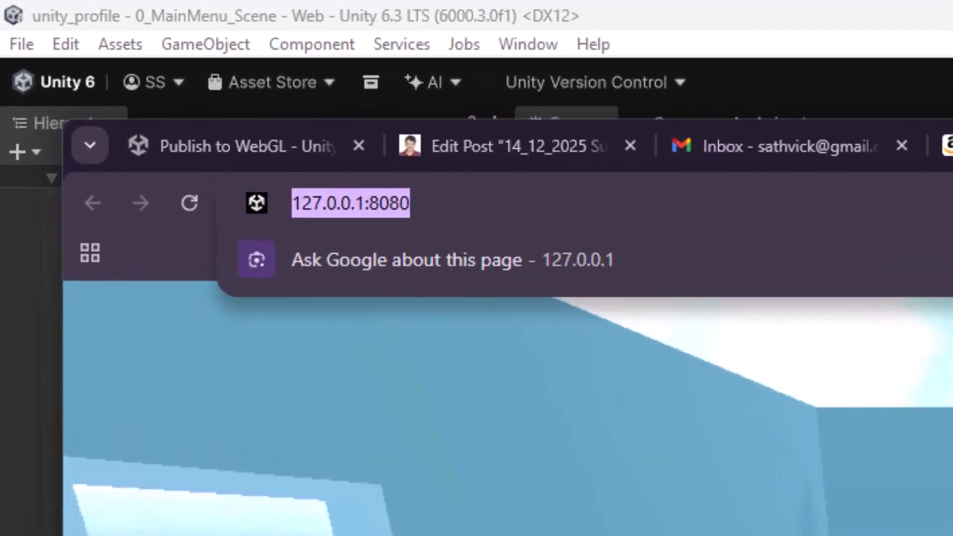
text(unity play)
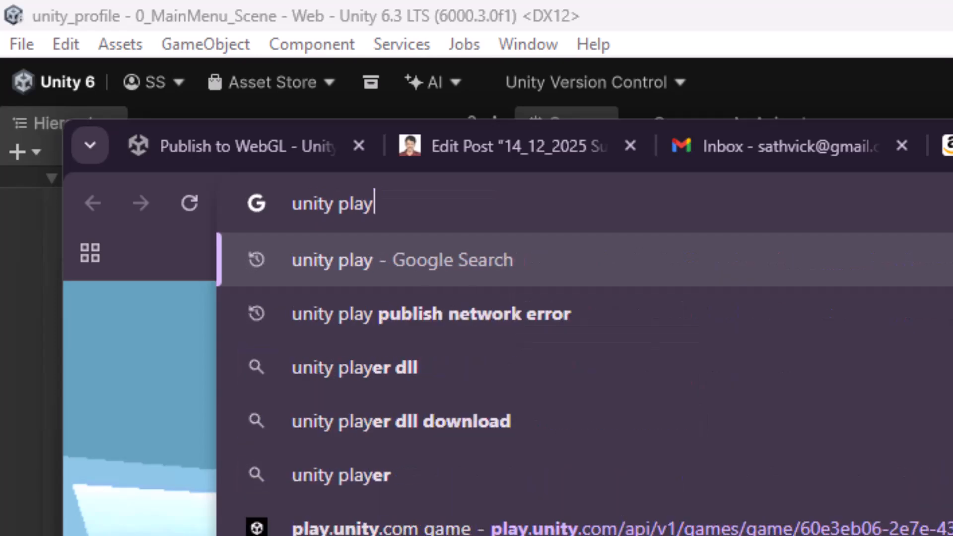
key(Return)
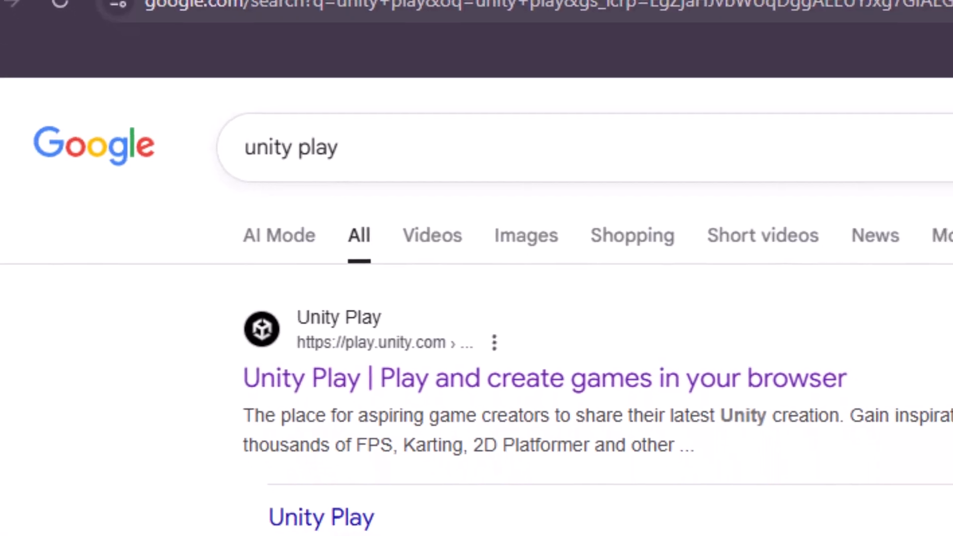
click(393, 378)
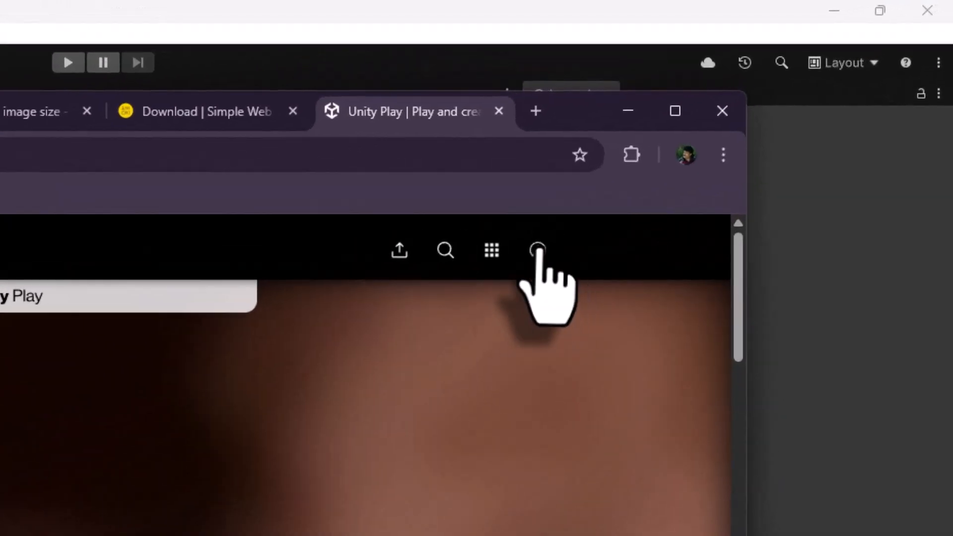
Sign in to Unity Play and open the Upload your game page
click(753, 121)
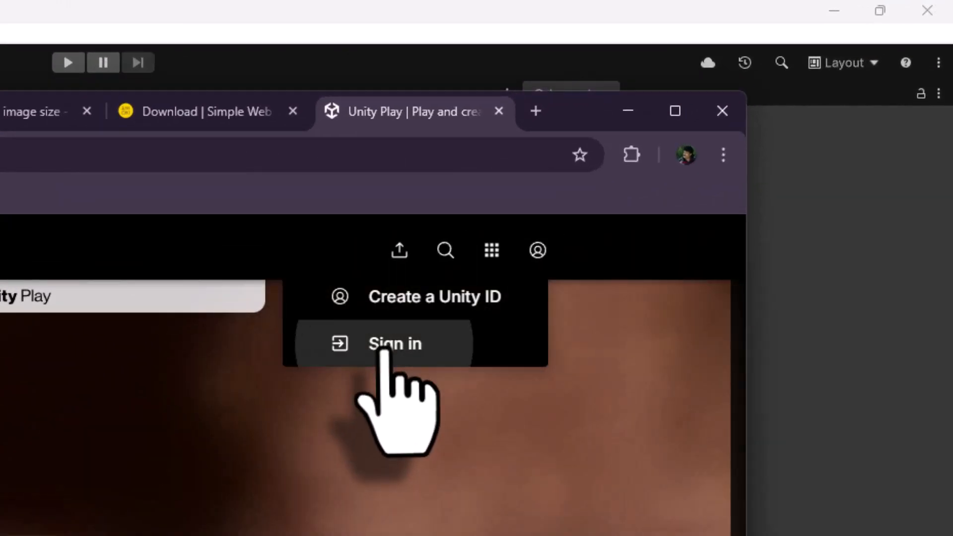
click(389, 348)
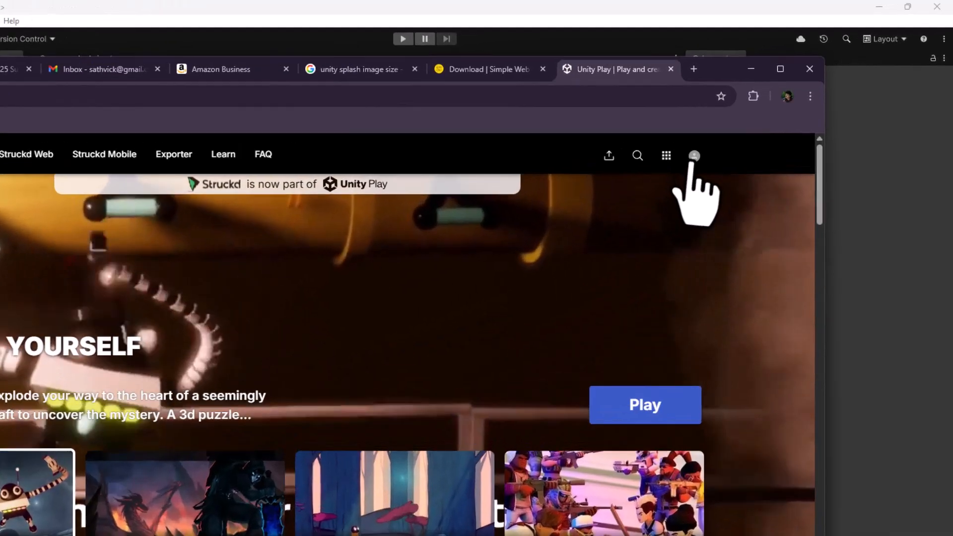
click(751, 121)
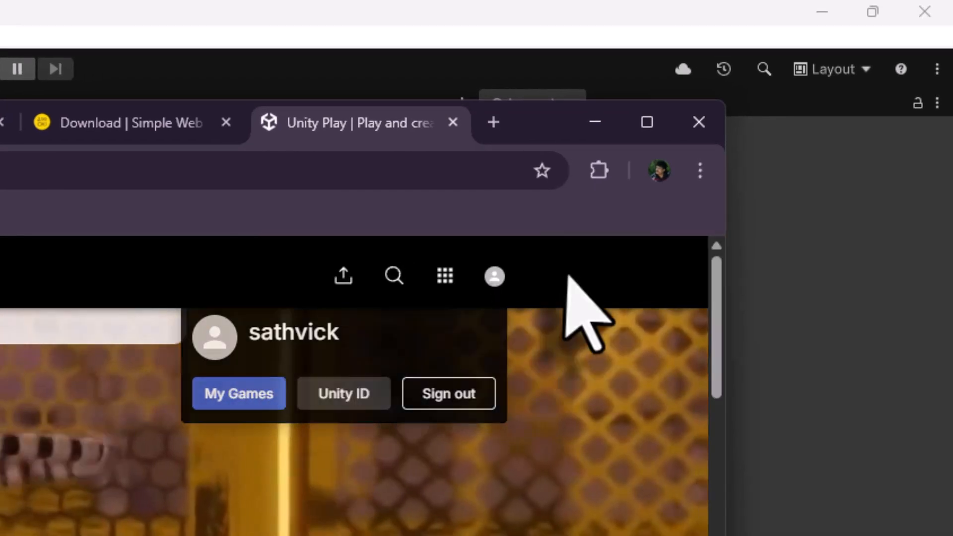
click(349, 320)
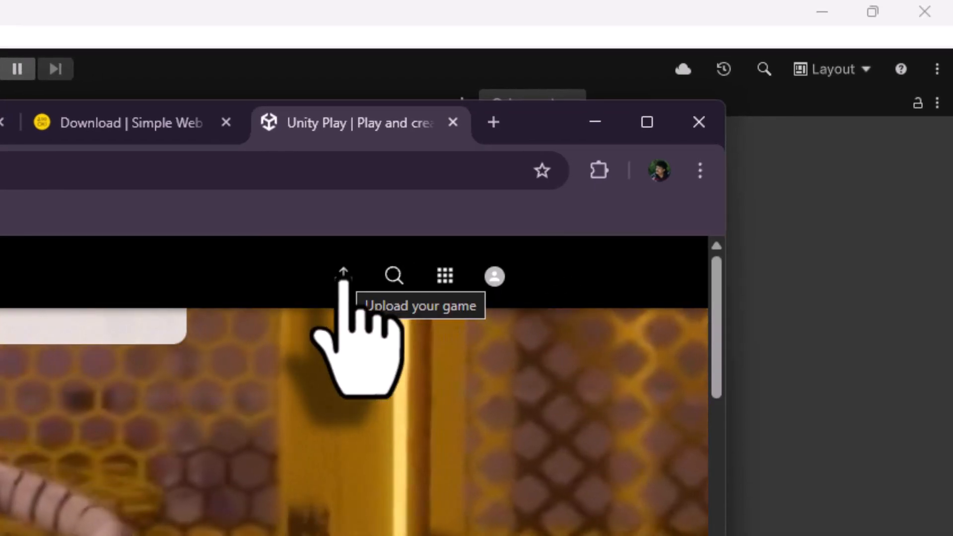
click(344, 277)
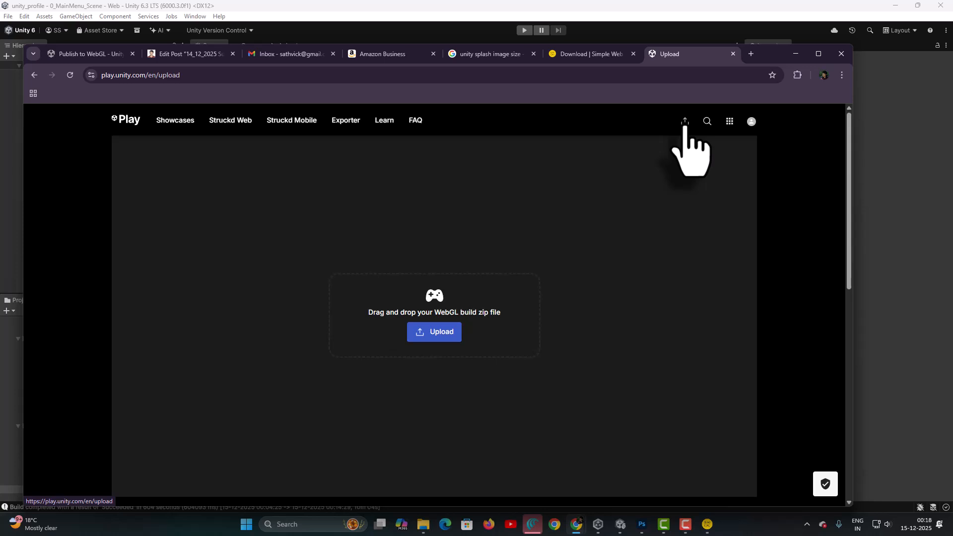
Switch to the web build folder and compress all its contents into a ZIP archive
mouse_move(424, 524)
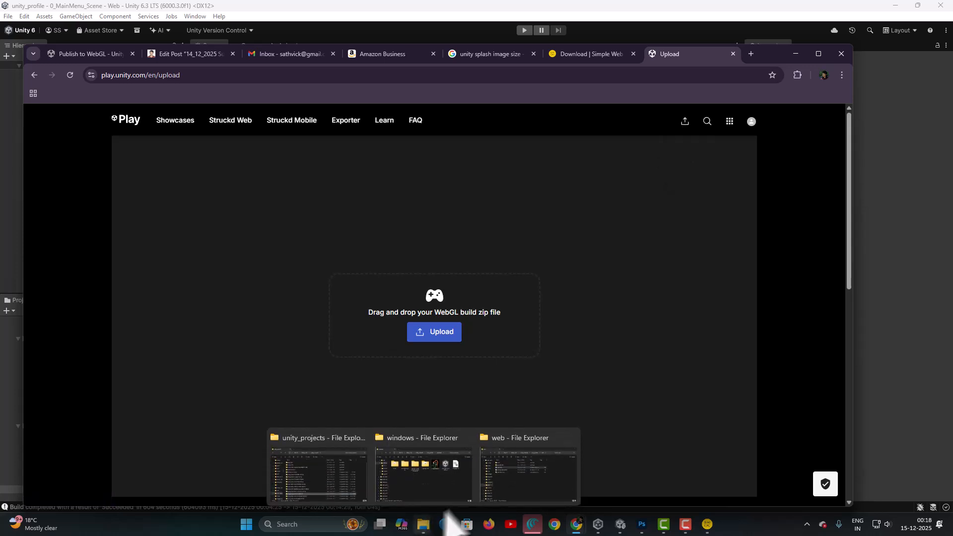
click(518, 477)
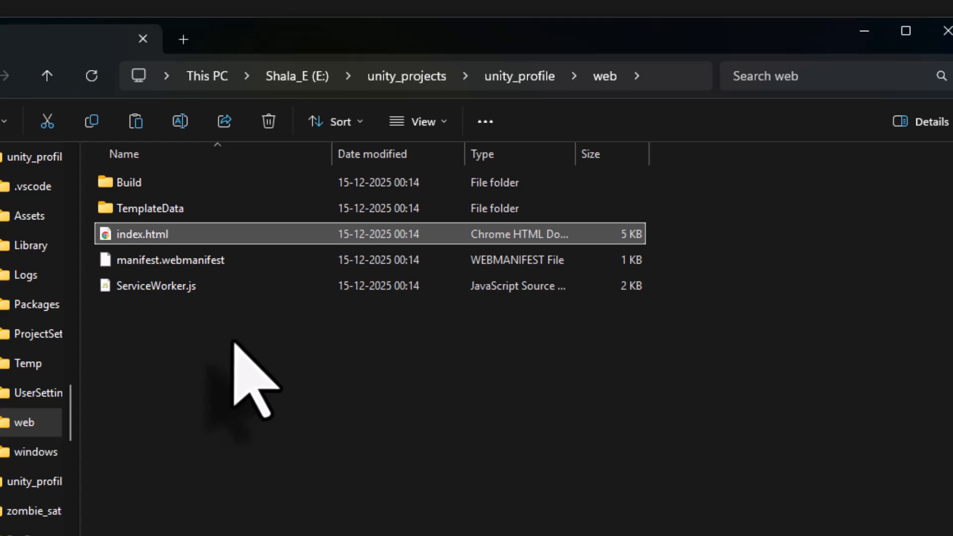
drag(231, 342, 95, 169)
right_click(157, 207)
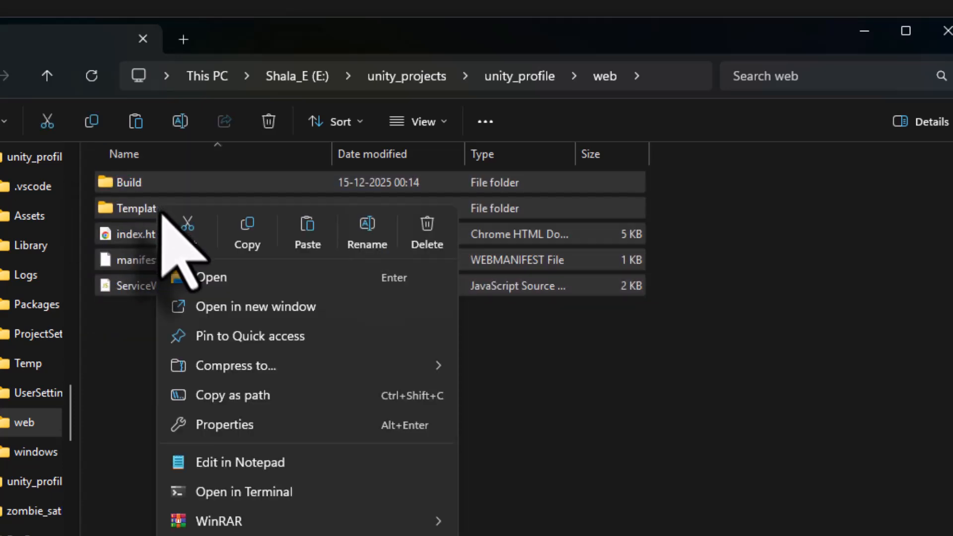
mouse_move(231, 368)
click(496, 366)
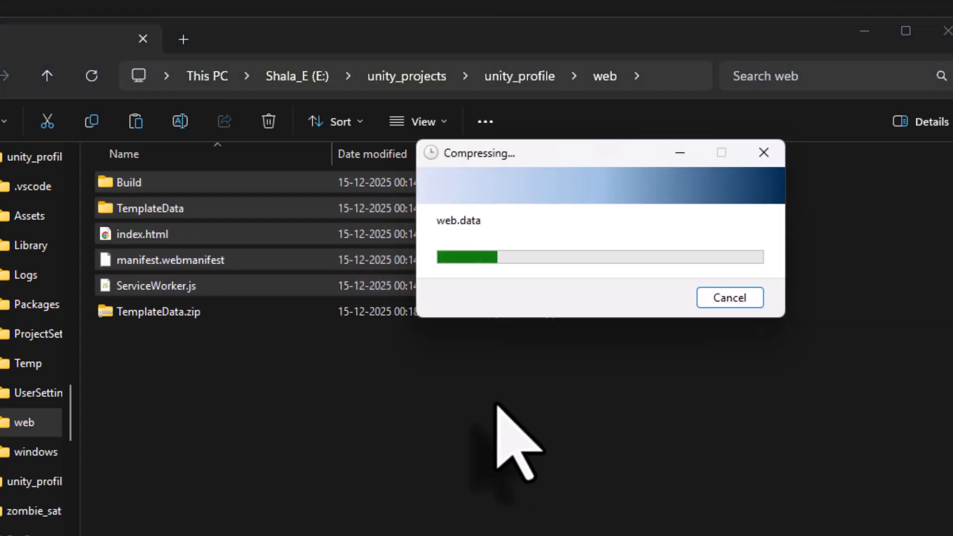
Rename the new ZIP archive as myprofile
right_click(169, 313)
click(376, 332)
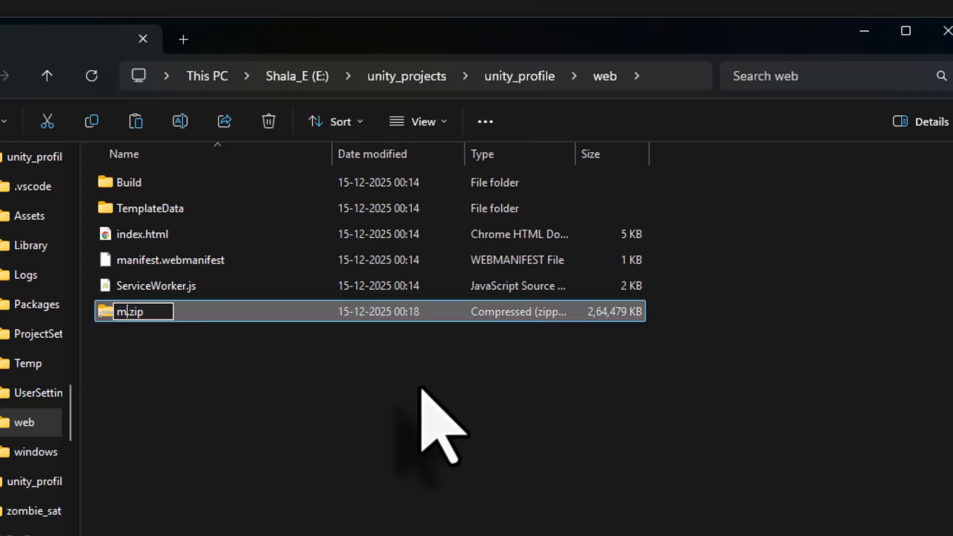
text(myprofile)
key(Return)
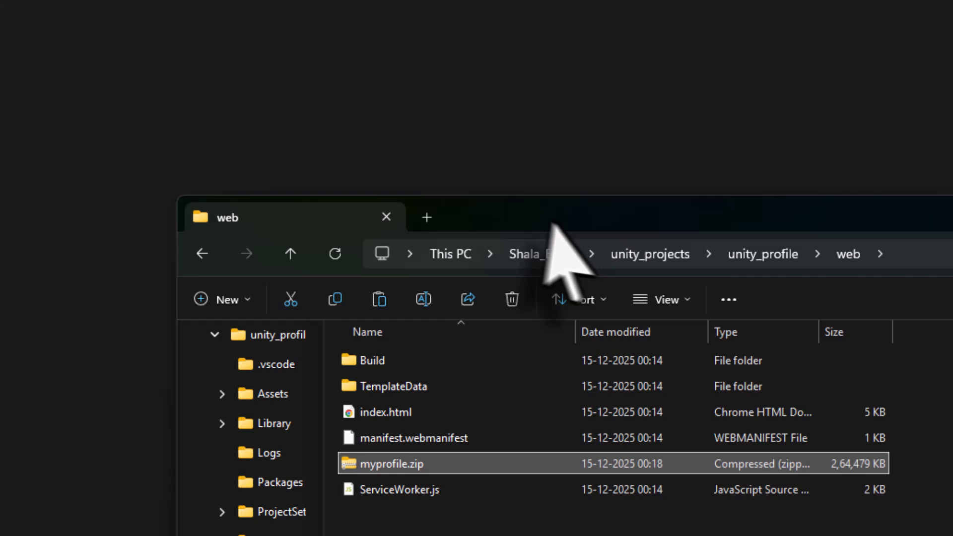
Upload myprofile.zip from the unity_profile web folder as the WebGL build on Unity Play
drag(552, 224, 951, 17)
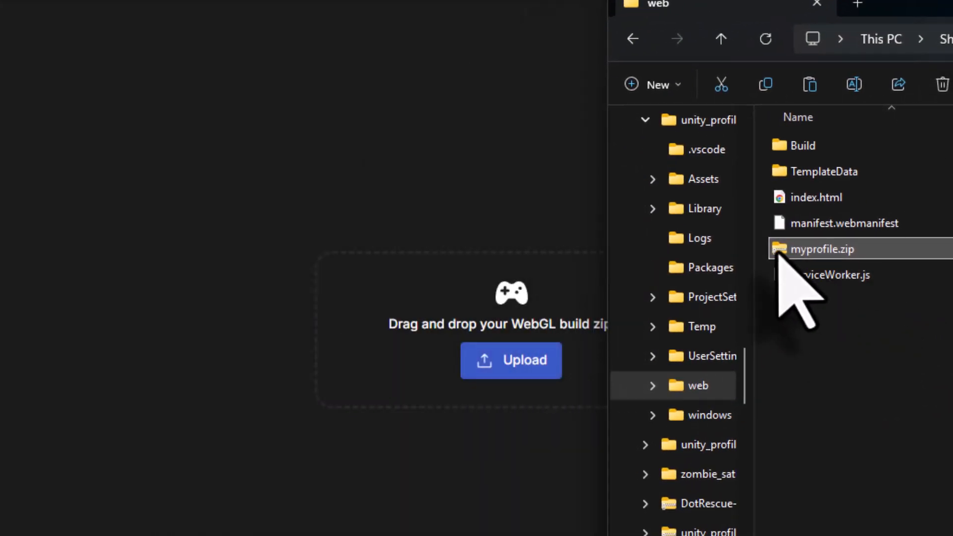
mouse_move(779, 252)
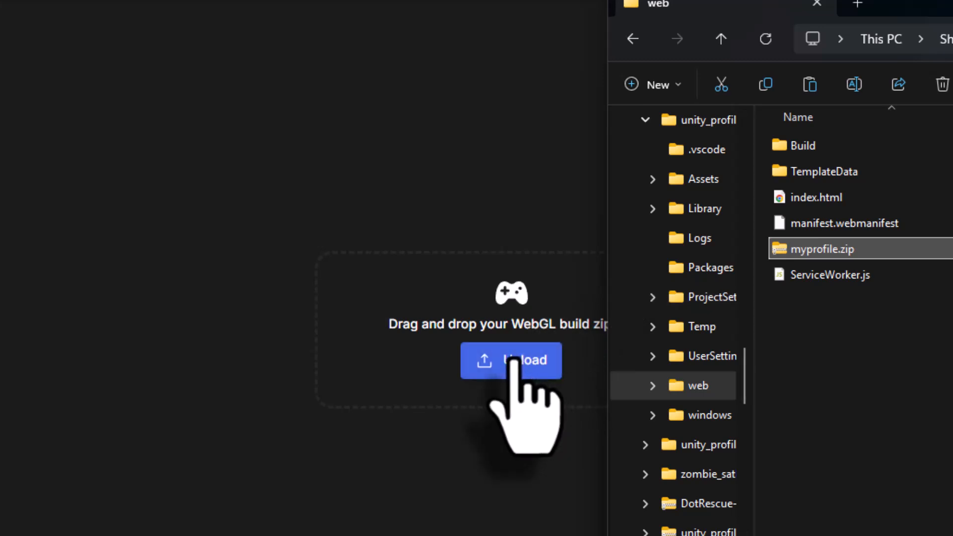
click(511, 360)
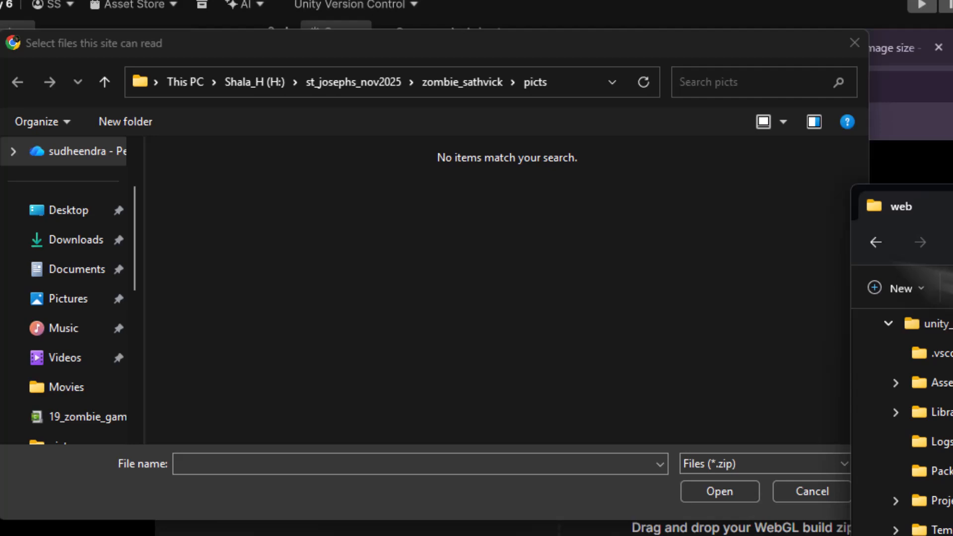
click(584, 89)
text(E:\unity_projects\unity_profile\web)
key(Return)
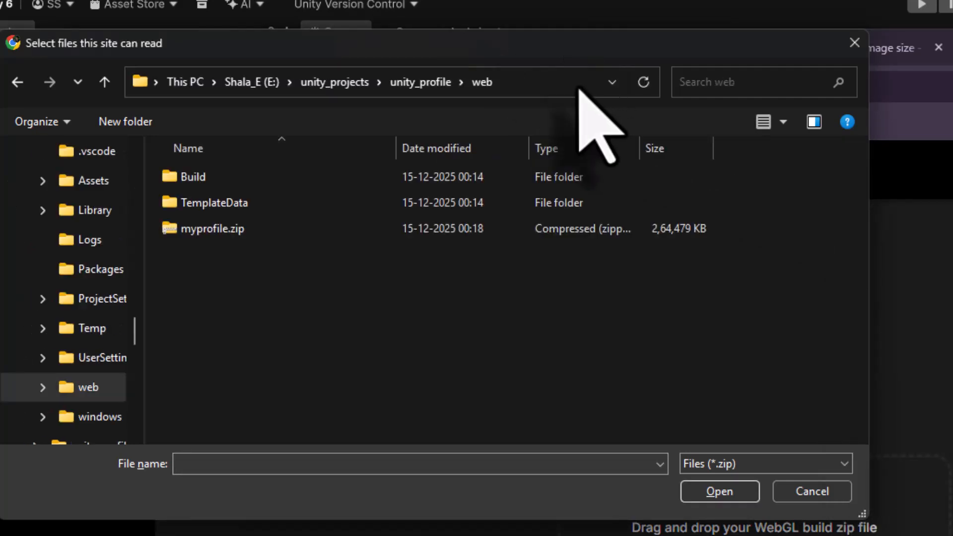
click(267, 237)
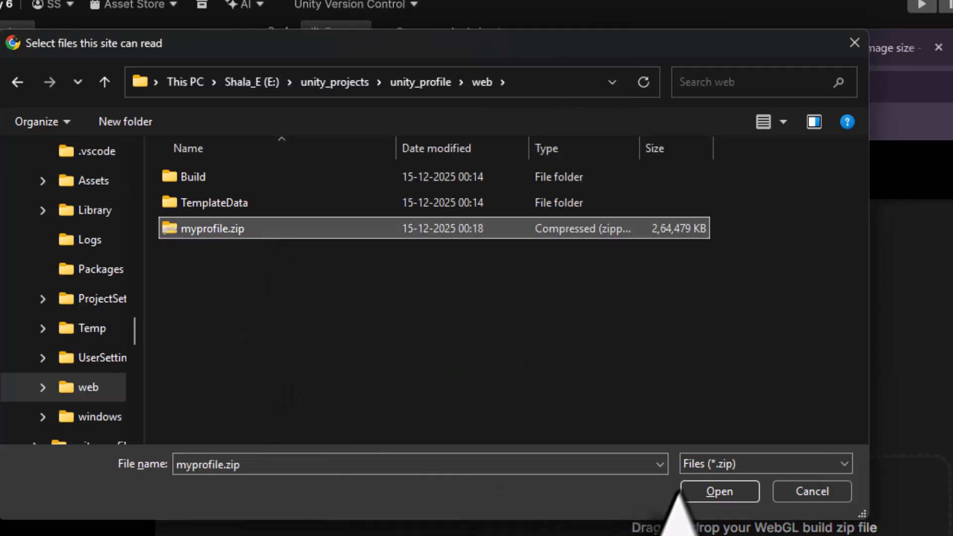
click(703, 492)
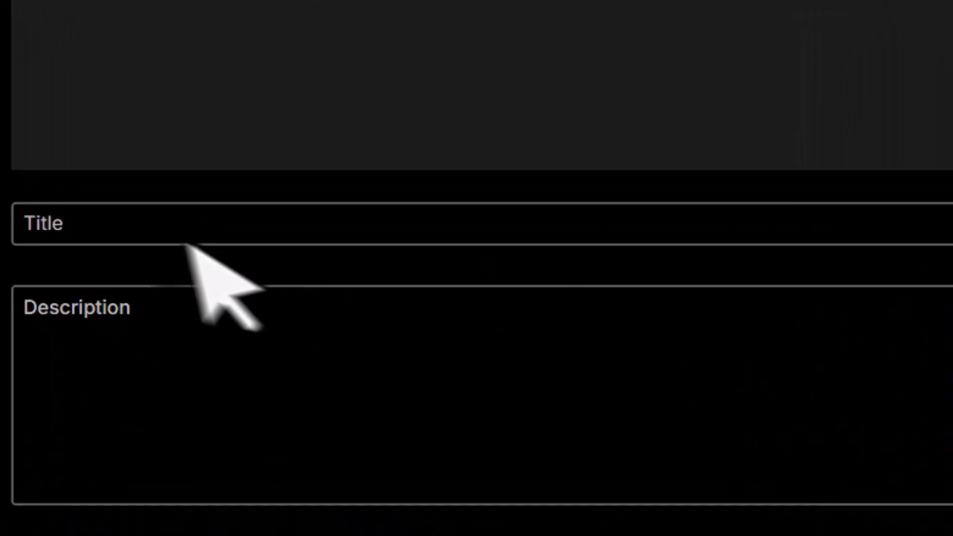
Enter a title of the author's name followed by Gaming Profile, and the description Collection of all my unity works to showcase my unity gaming skills
click(148, 236)
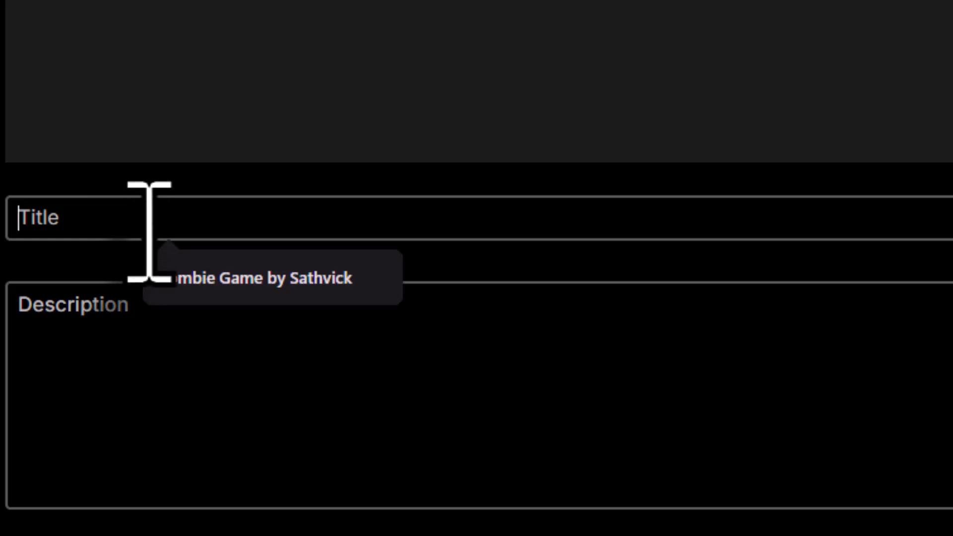
text(Sudheendra S G Gaming Profile)
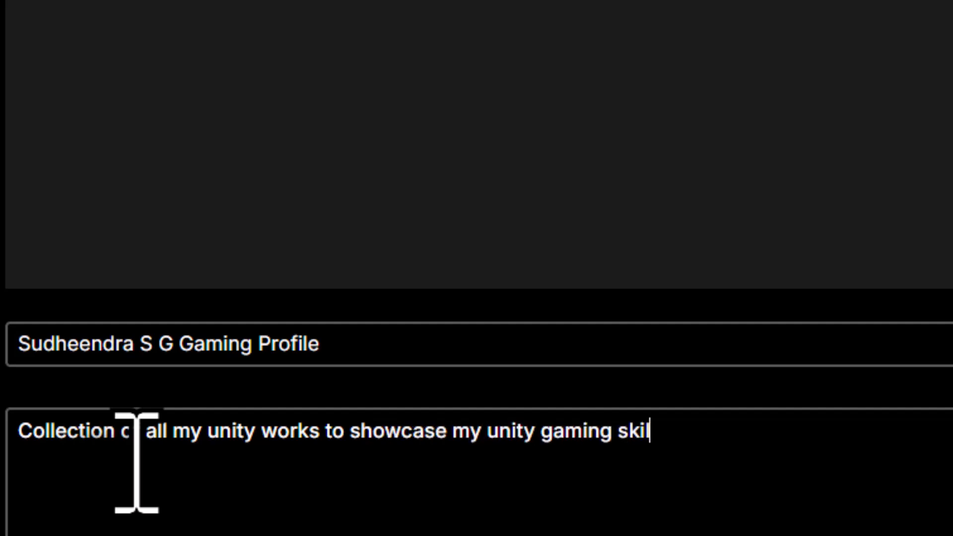
text(ls)
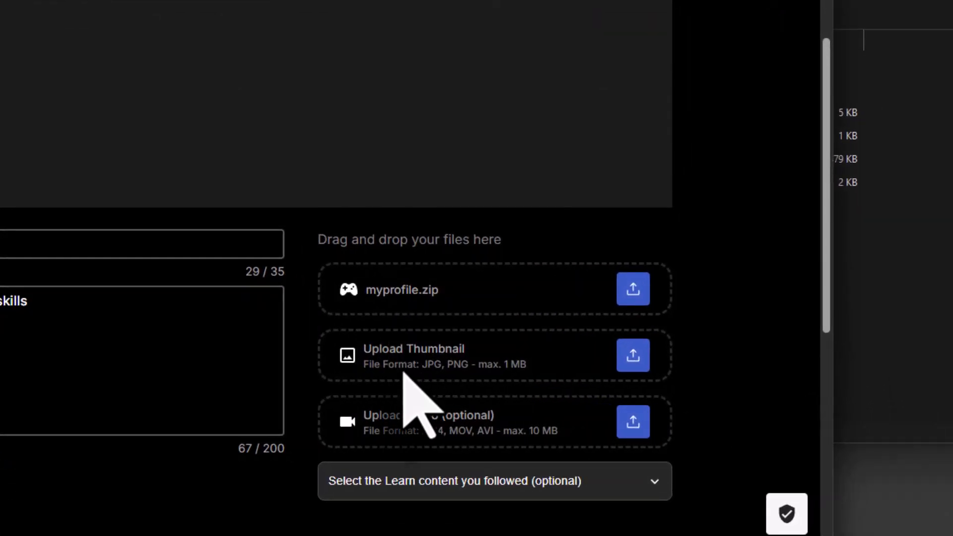
Upload the splash JPG image from the picts folder as the game thumbnail
click(633, 354)
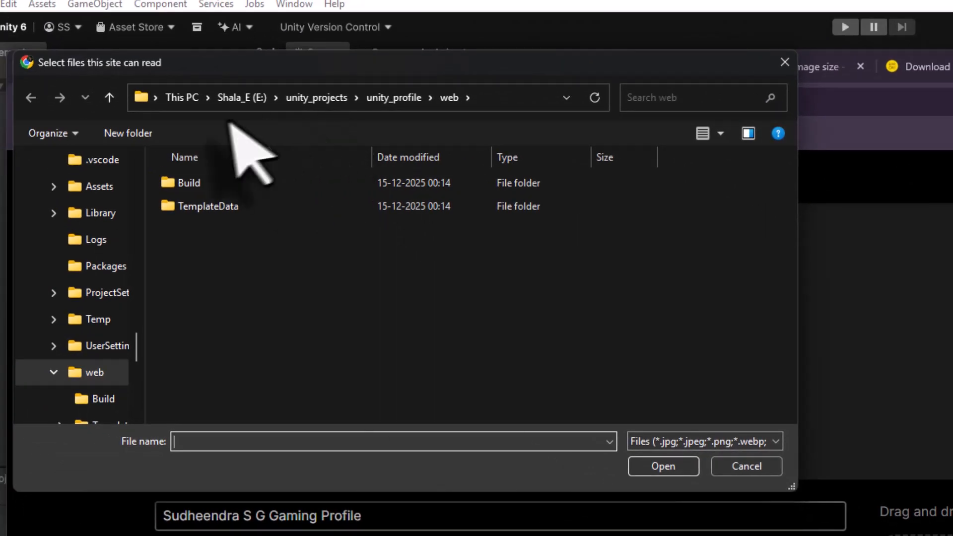
click(550, 400)
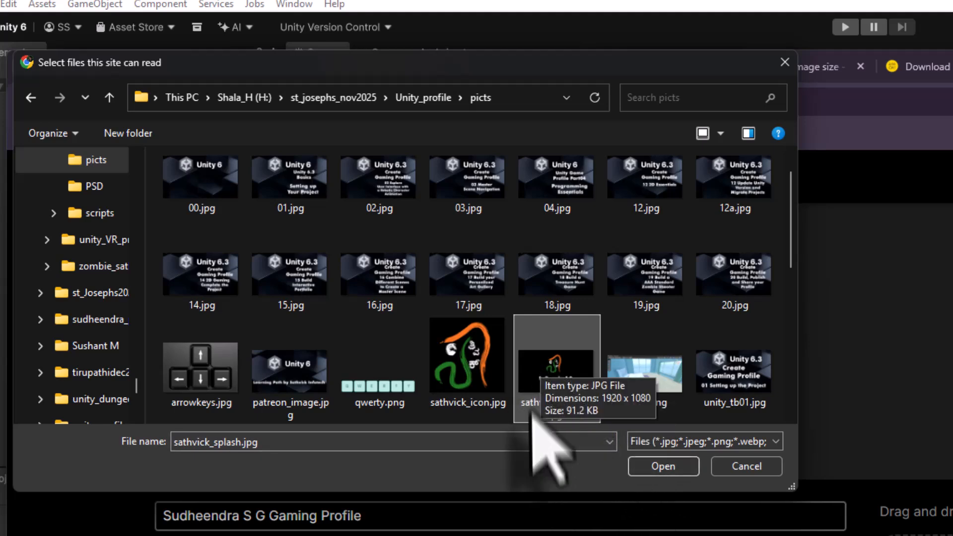
click(658, 468)
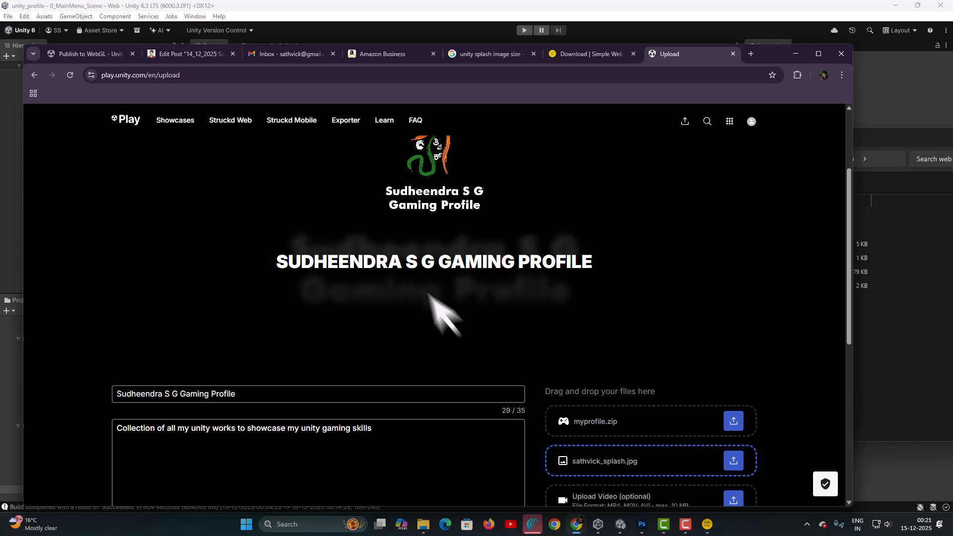
Turn on the option stating mobile controls have been added to the game
scroll(428, 293, up, 2)
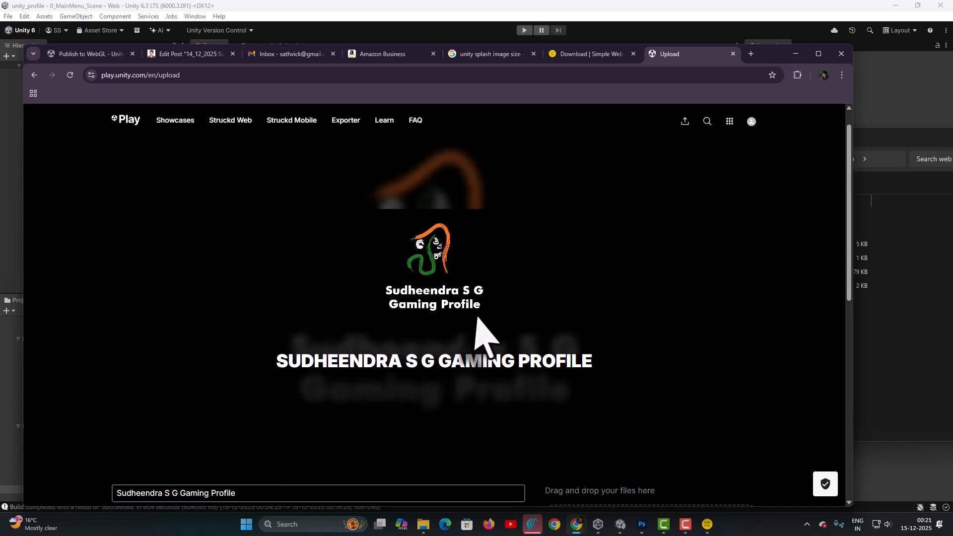
scroll(478, 322, down, 6)
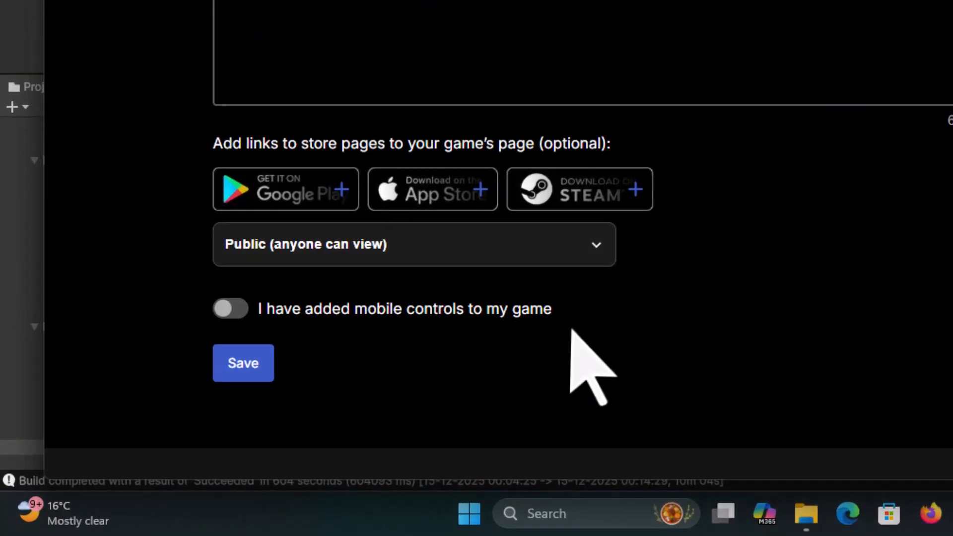
click(226, 310)
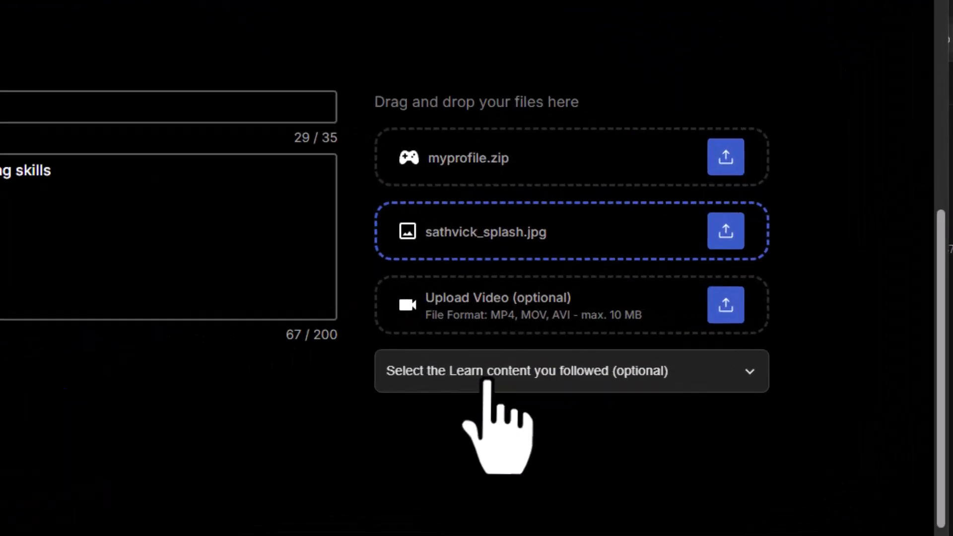
Select Unity Essentials as the Learn content followed and save the game upload
click(396, 411)
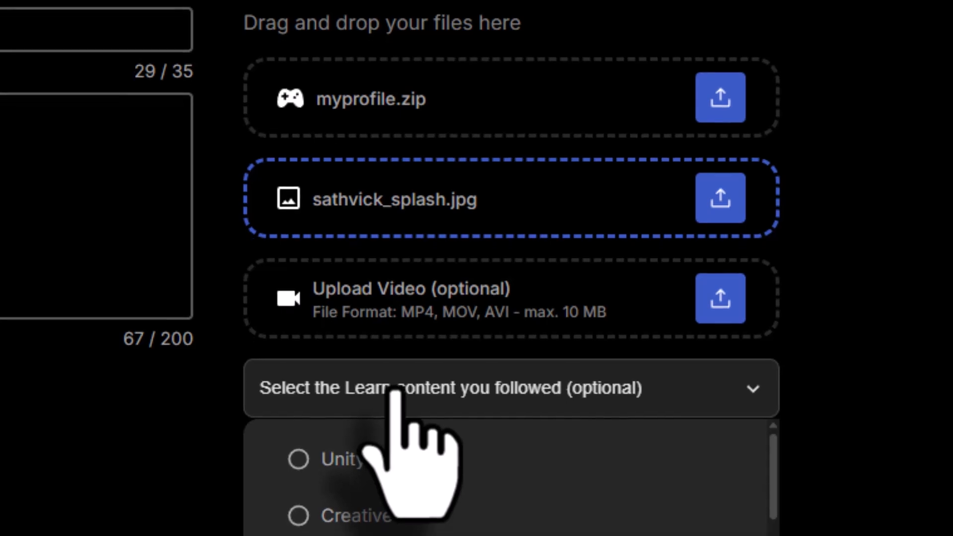
scroll(408, 329, down, 10)
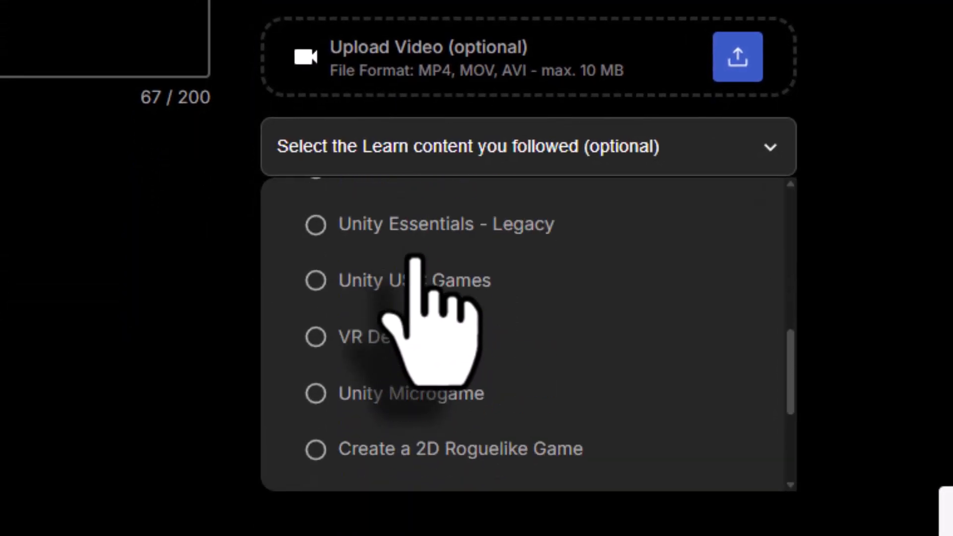
scroll(415, 262, up, 10)
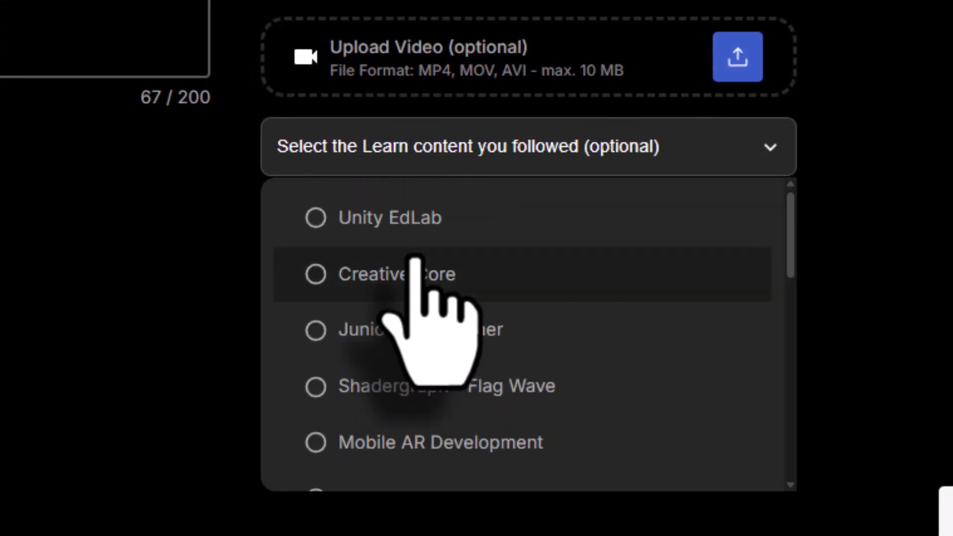
scroll(415, 259, down, 2)
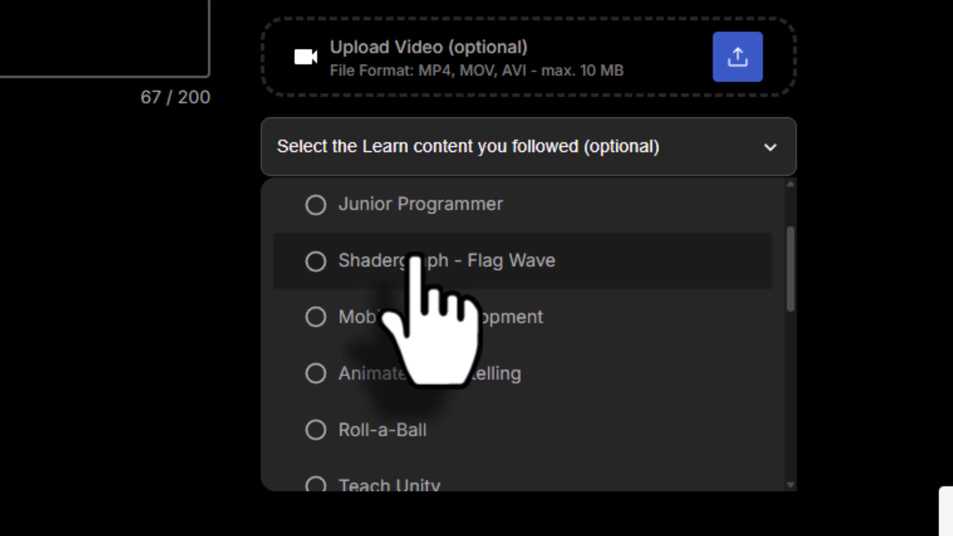
scroll(415, 259, down, 4)
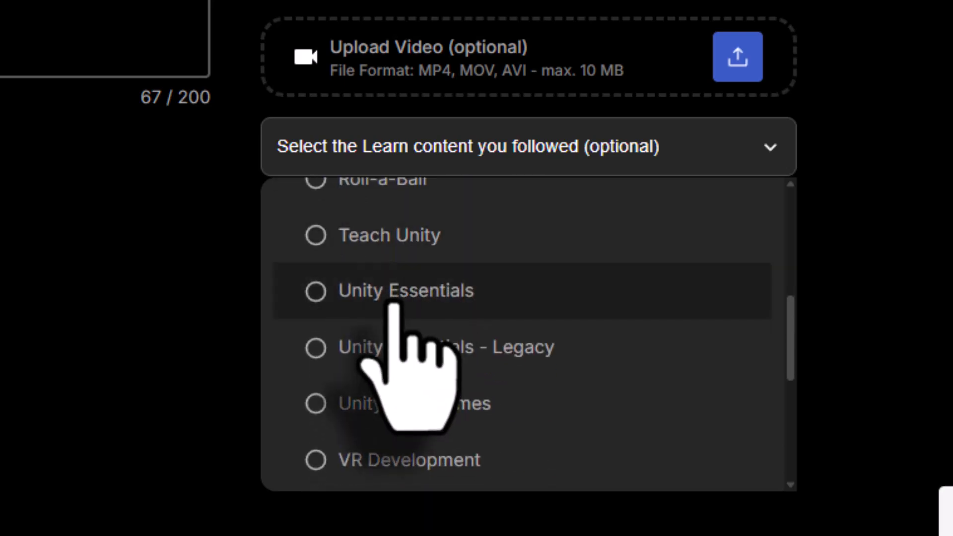
click(395, 305)
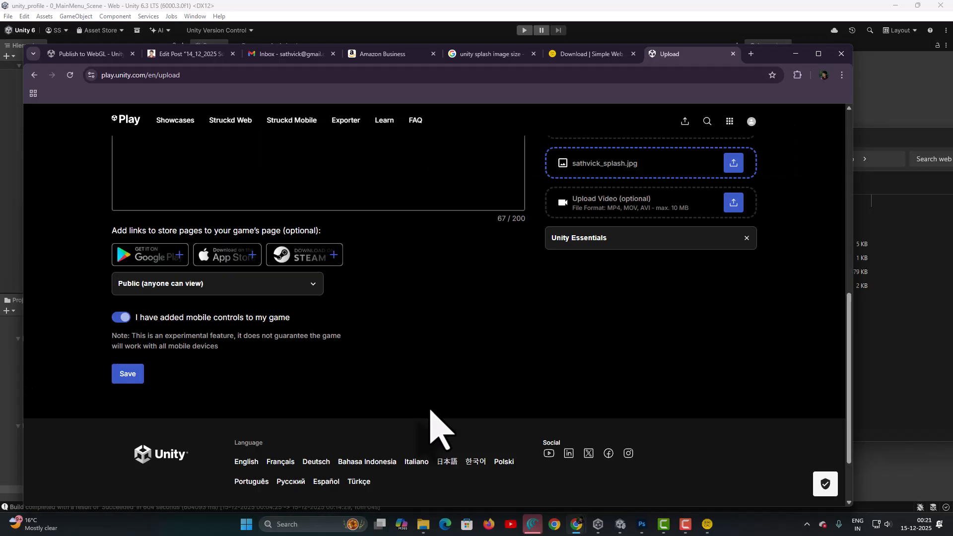
click(125, 374)
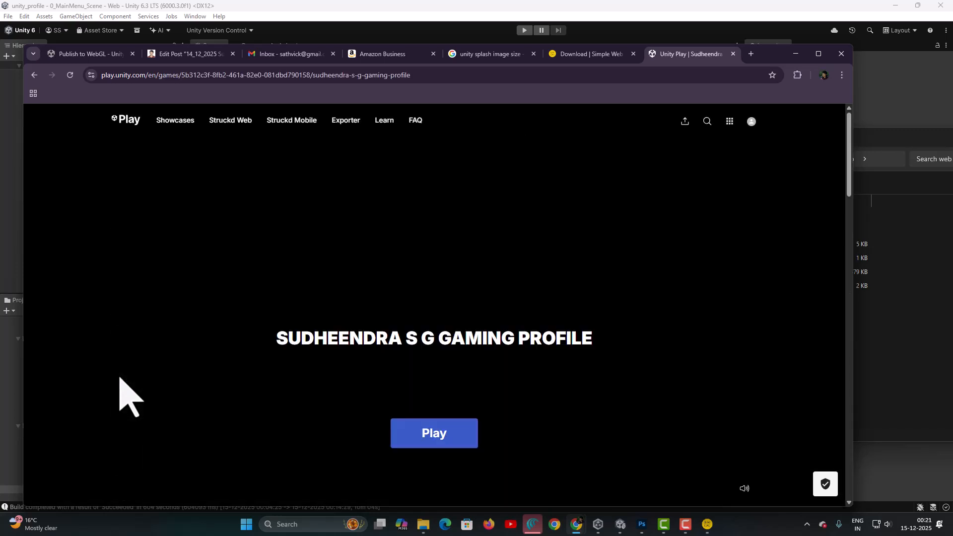
Play the published game, open the 3D Game Programming entry and return to the main menu
click(420, 447)
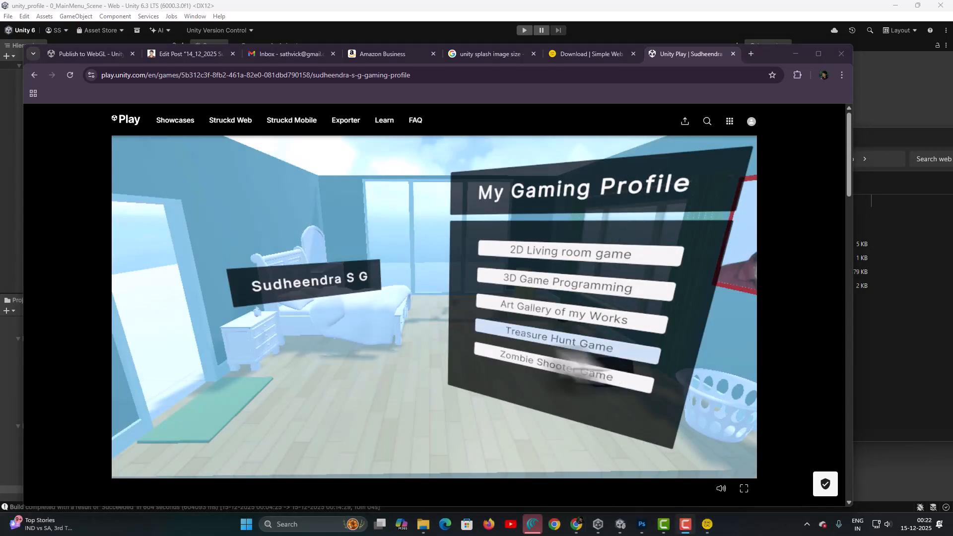
click(553, 286)
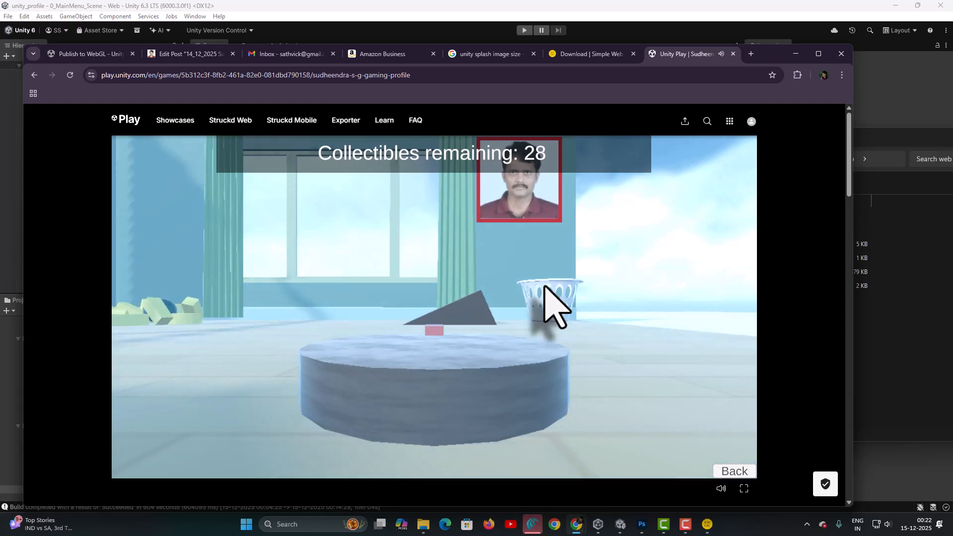
click(735, 472)
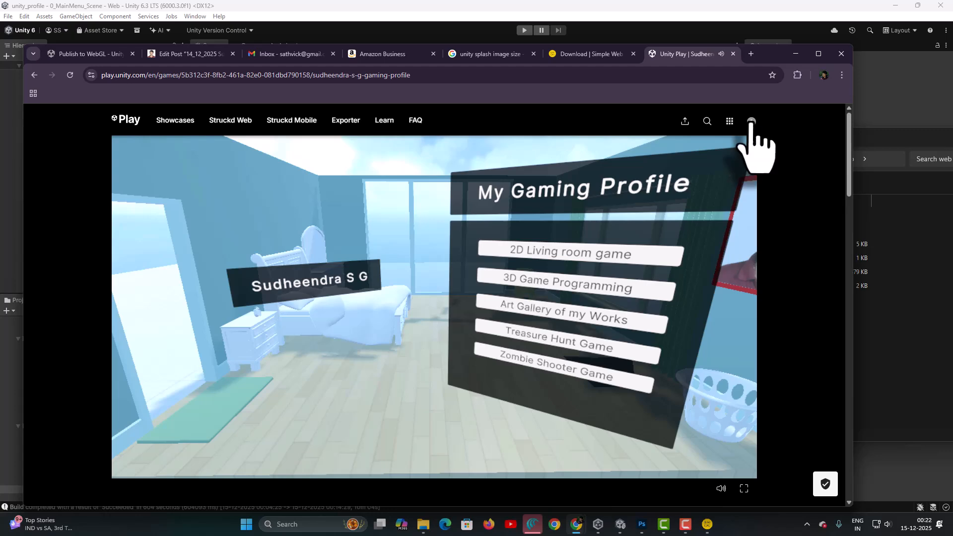
Open My Games from the account menu and browse the list of uploaded games
click(752, 122)
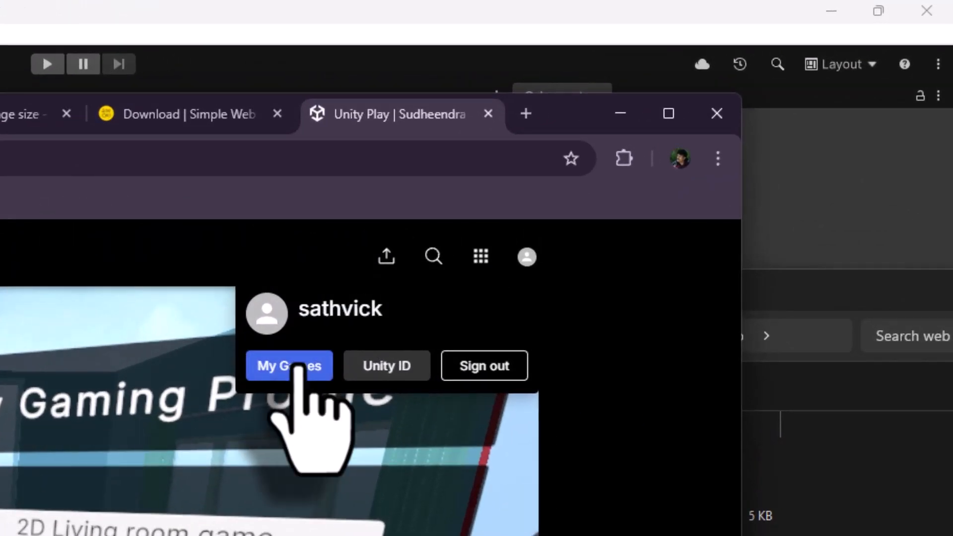
click(298, 368)
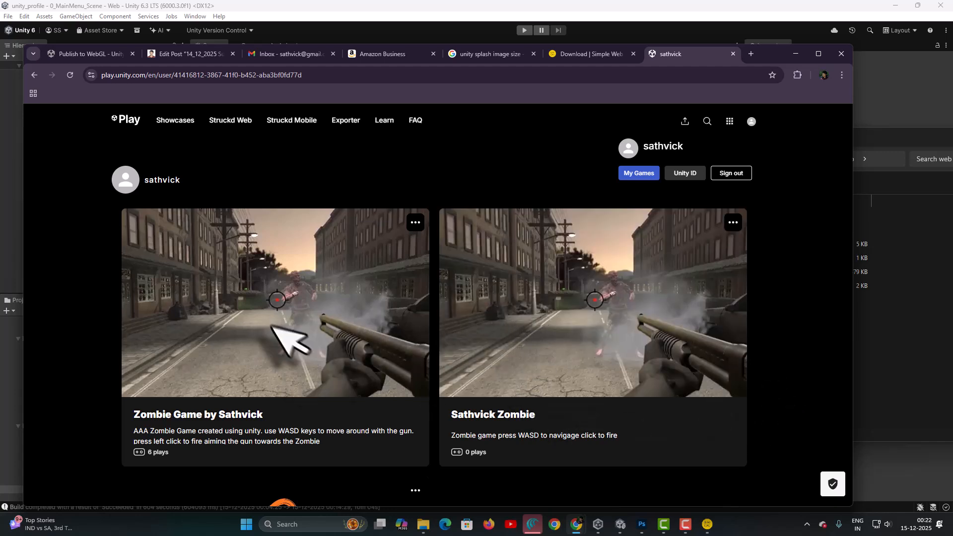
scroll(784, 395, down, 6)
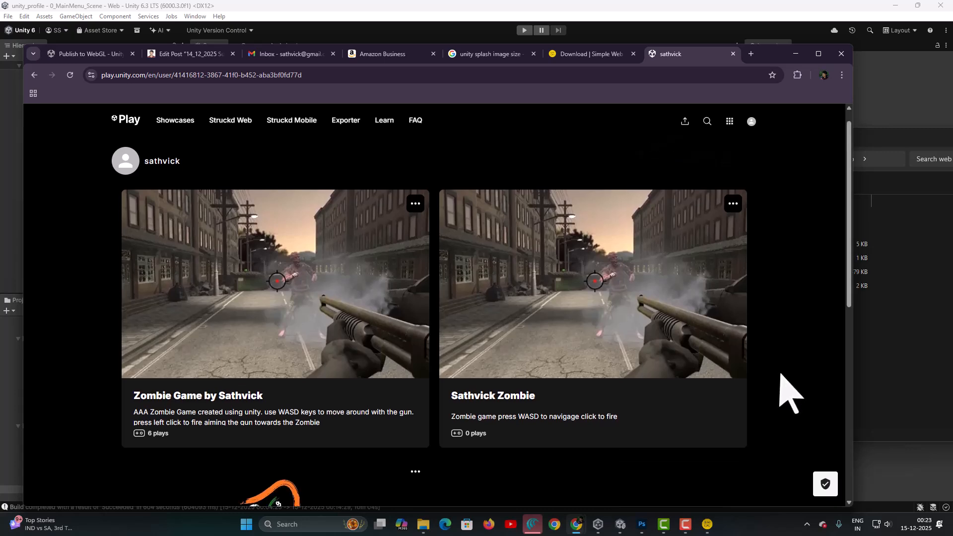
scroll(793, 393, up, 4)
scroll(782, 377, up, 2)
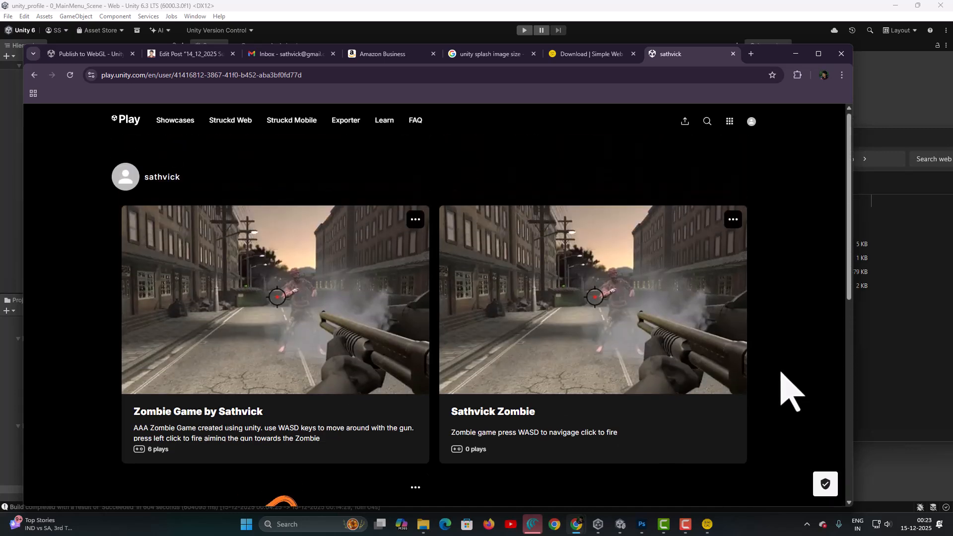
Copy the profile page's web address while browsing the list of uploaded games
scroll(781, 380, down, 5)
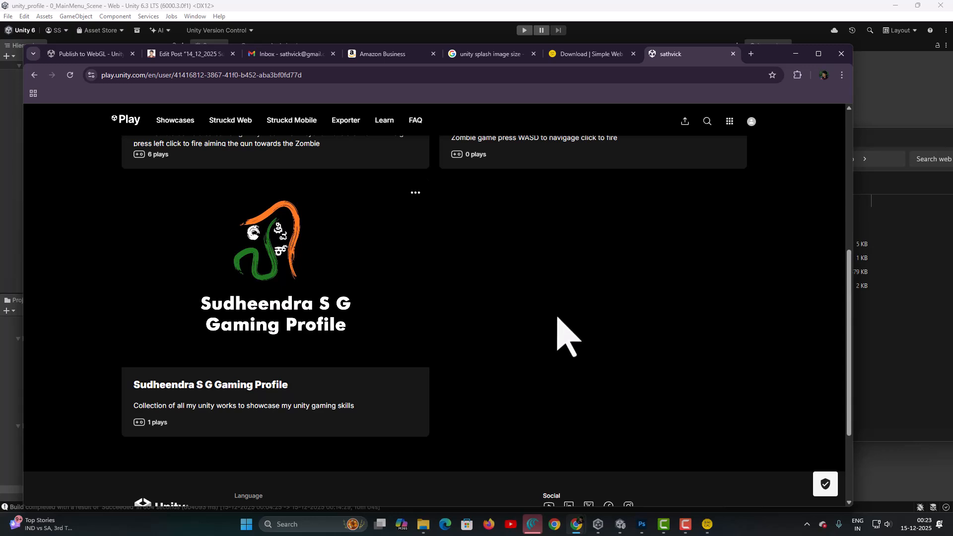
scroll(557, 318, up, 5)
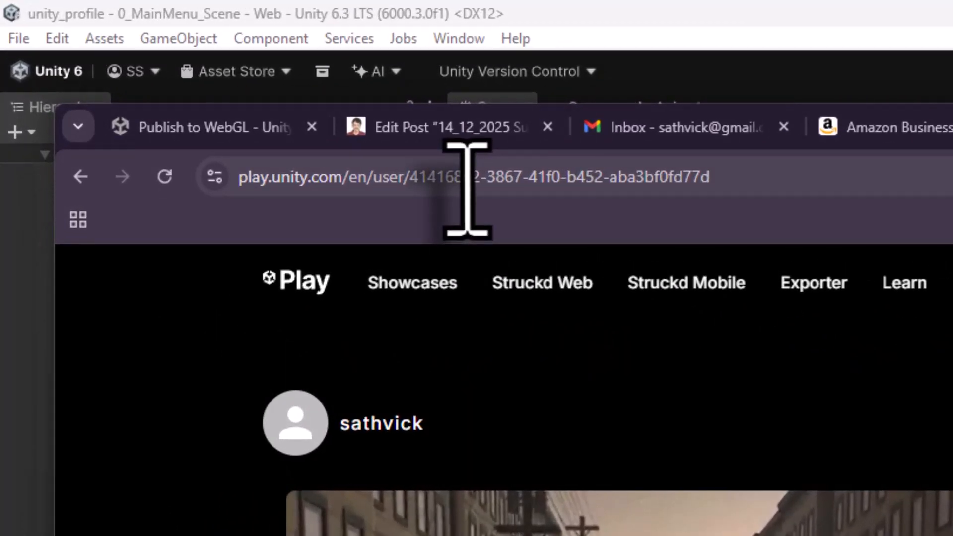
scroll(608, 427, down, 1)
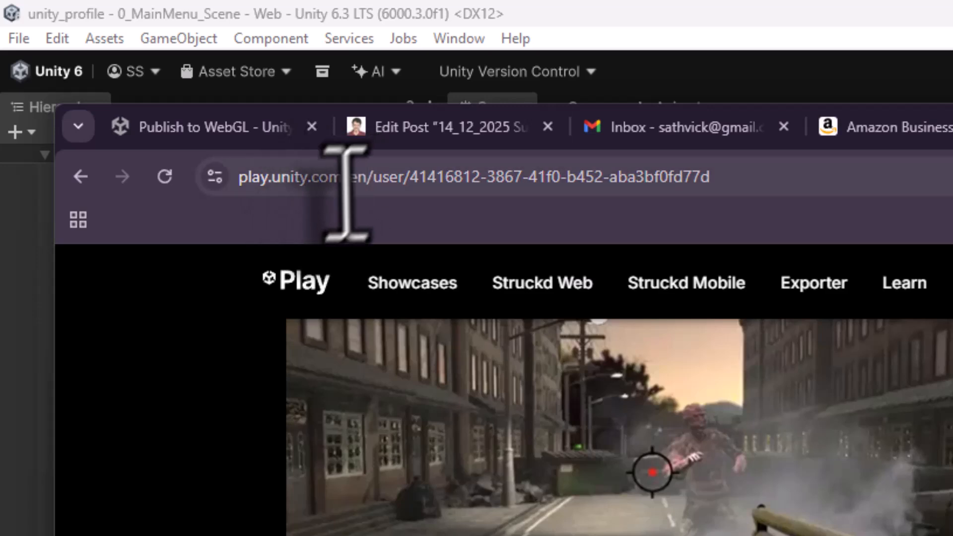
click(370, 177)
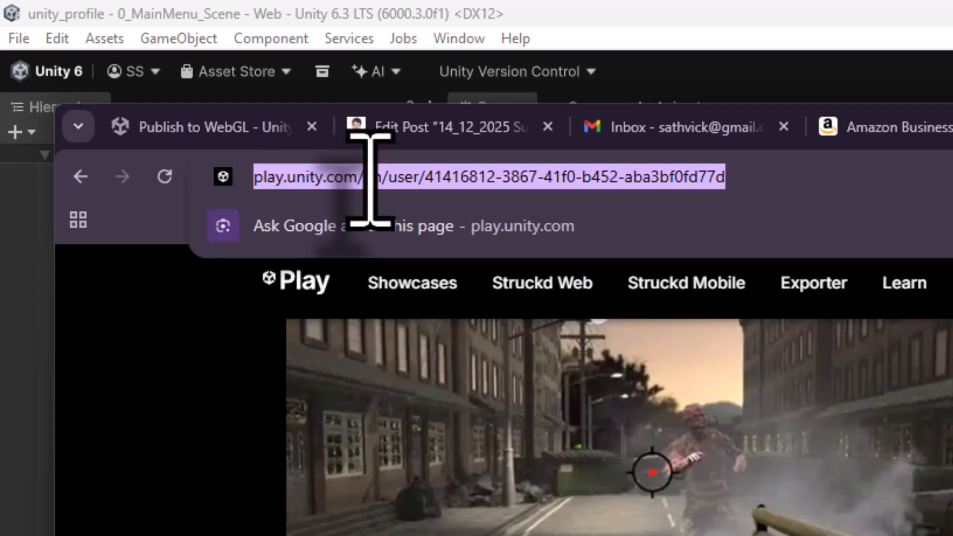
right_click(372, 177)
click(437, 395)
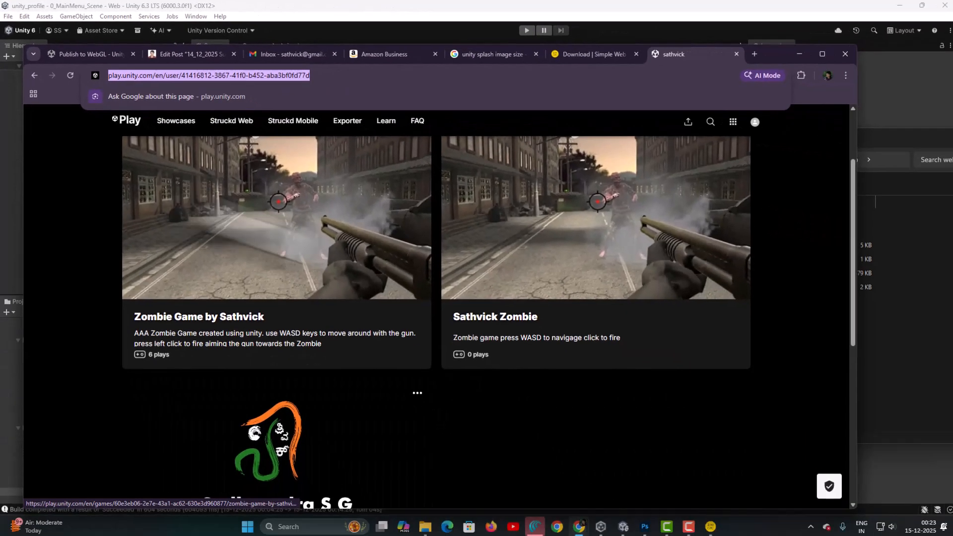
scroll(460, 243, up, 2)
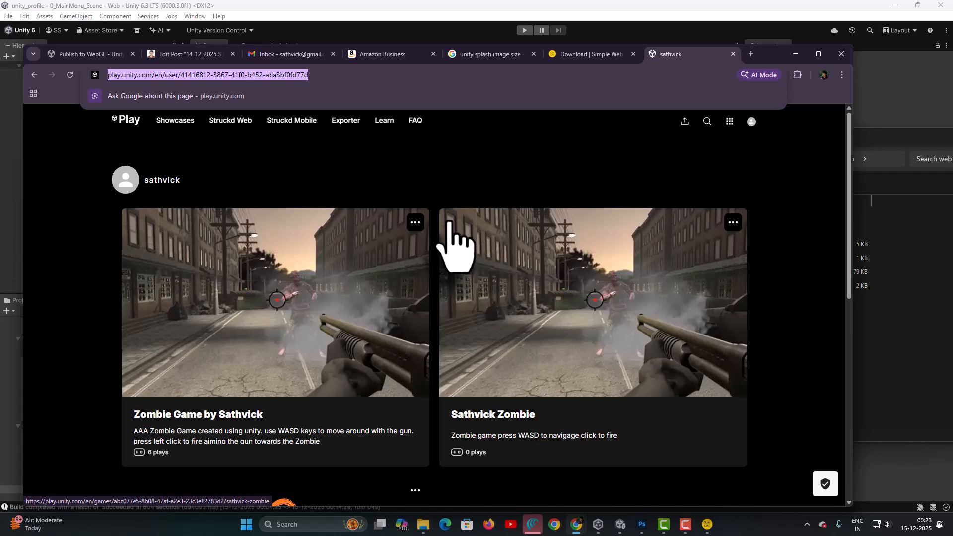
scroll(449, 250, down, 5)
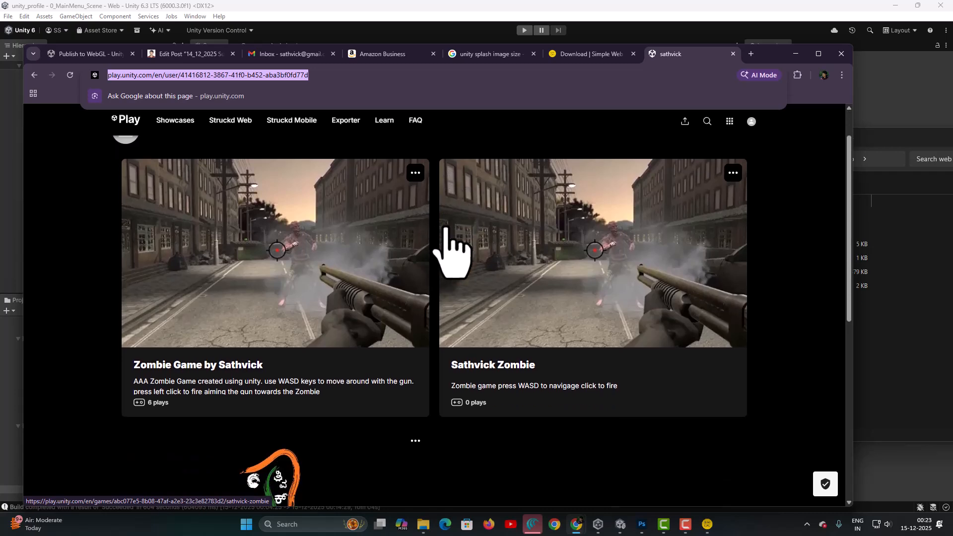
scroll(449, 251, up, 5)
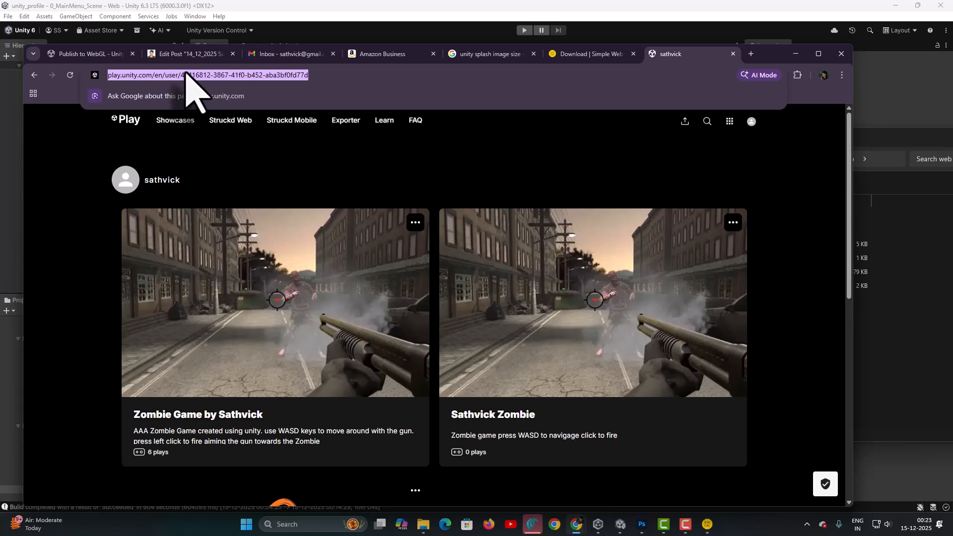
Back in the editor, close the Build Profiles window and save the scene
click(329, 14)
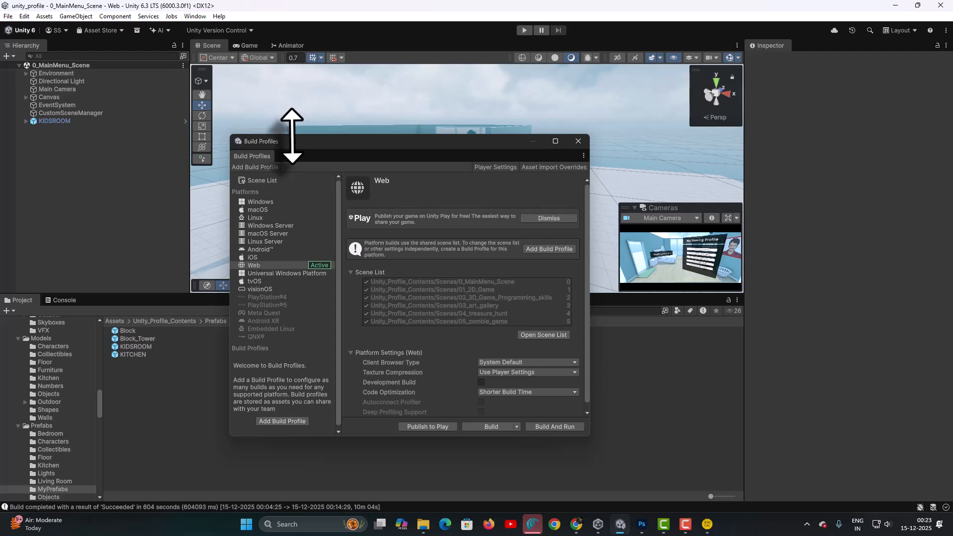
click(577, 142)
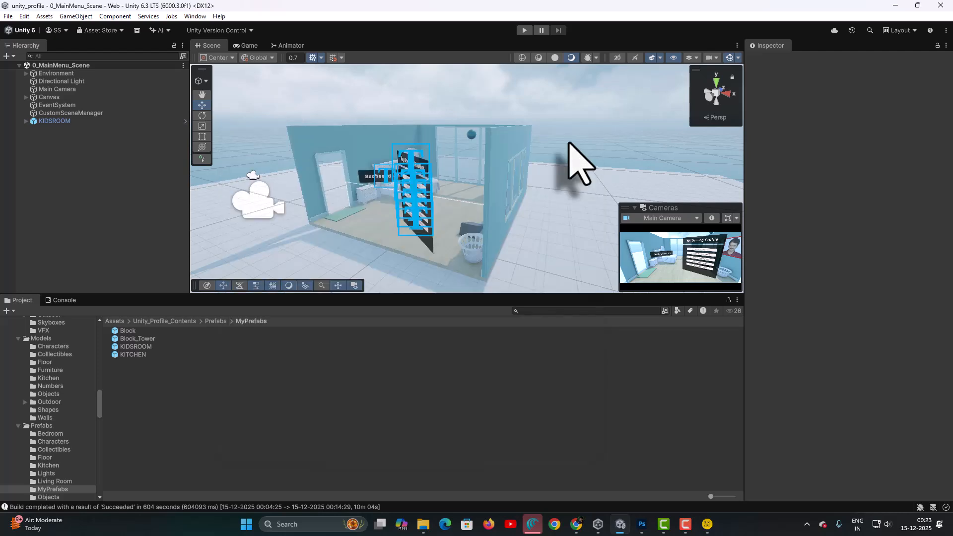
click(8, 16)
click(23, 65)
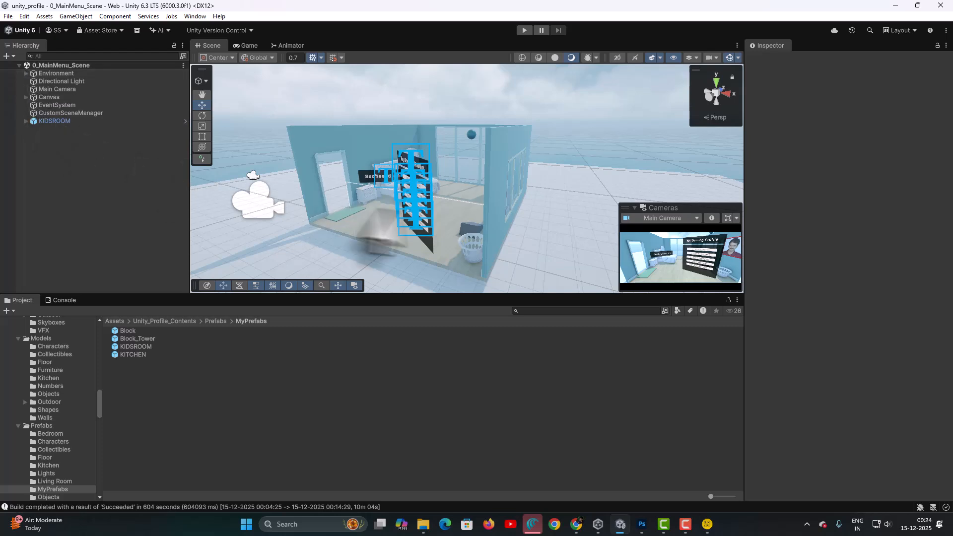